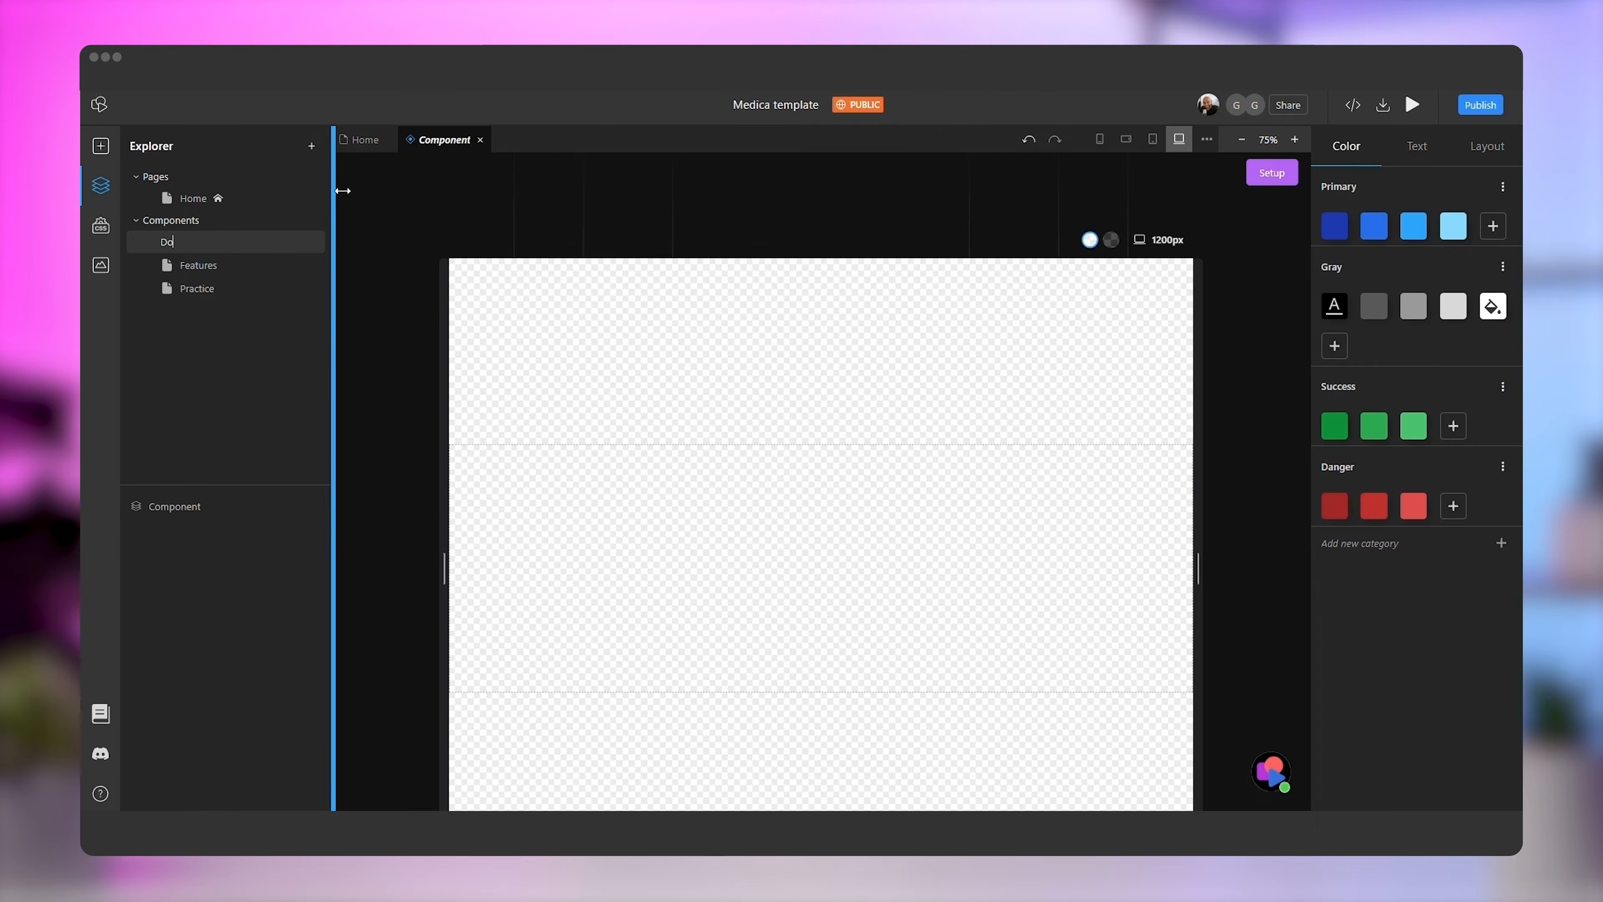
# Name the new component Doctors and set its root container's width to 270px
pyautogui.press('Return')
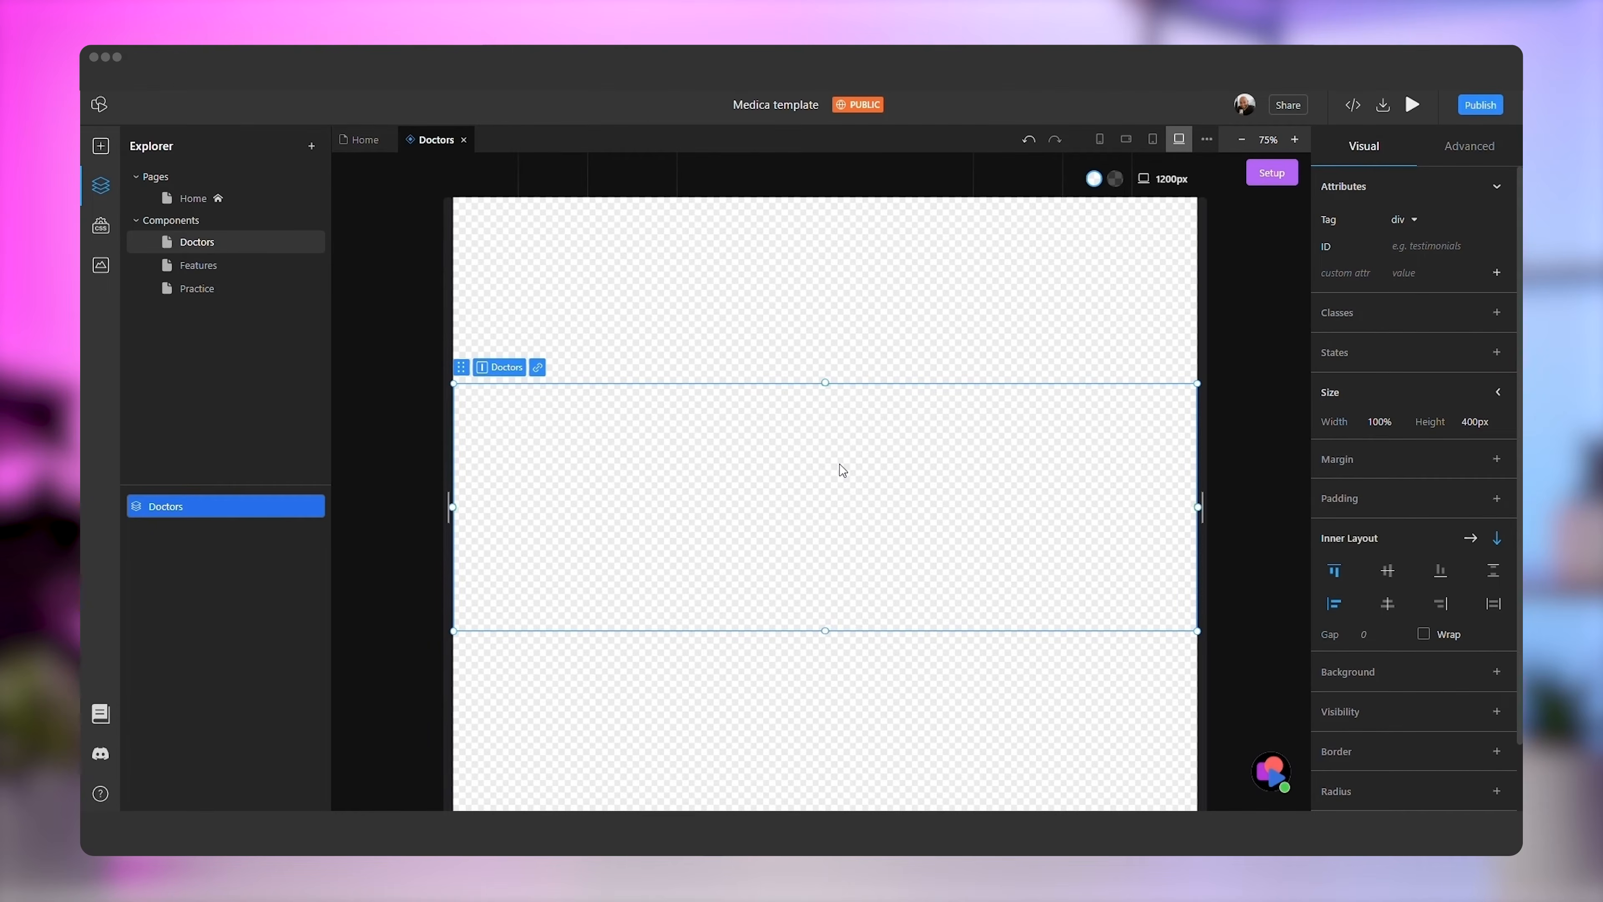
pyautogui.click(1382, 422)
pyautogui.write('270')
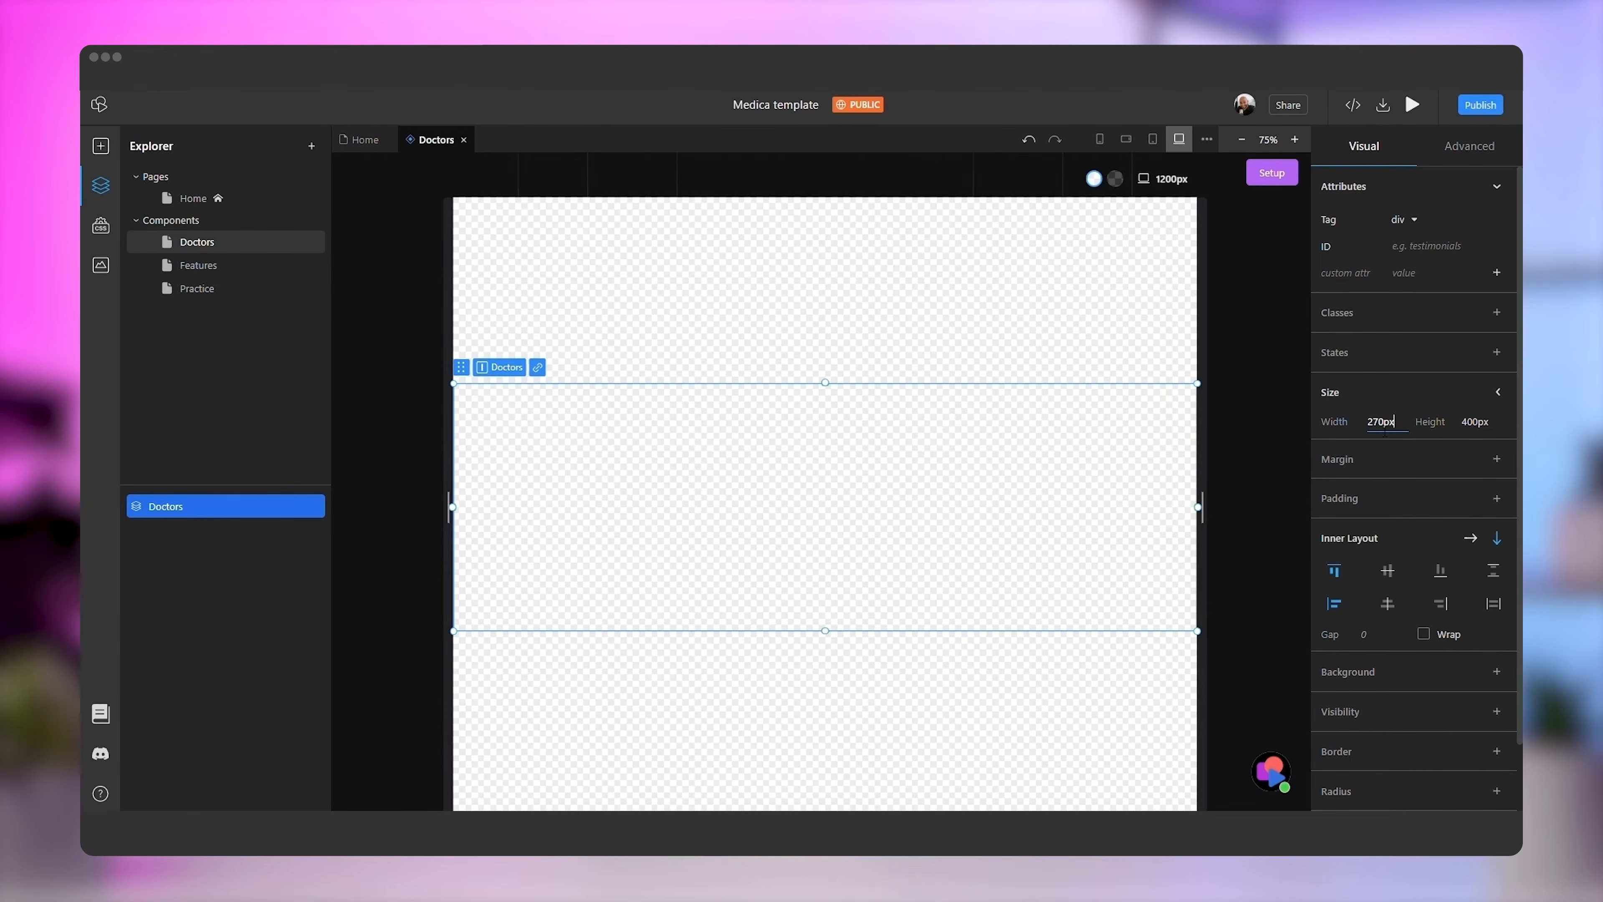
pyautogui.press('Return')
# Add an image to the Doctors card and a column below it holding a heading and a text element
pyautogui.click(100, 152)
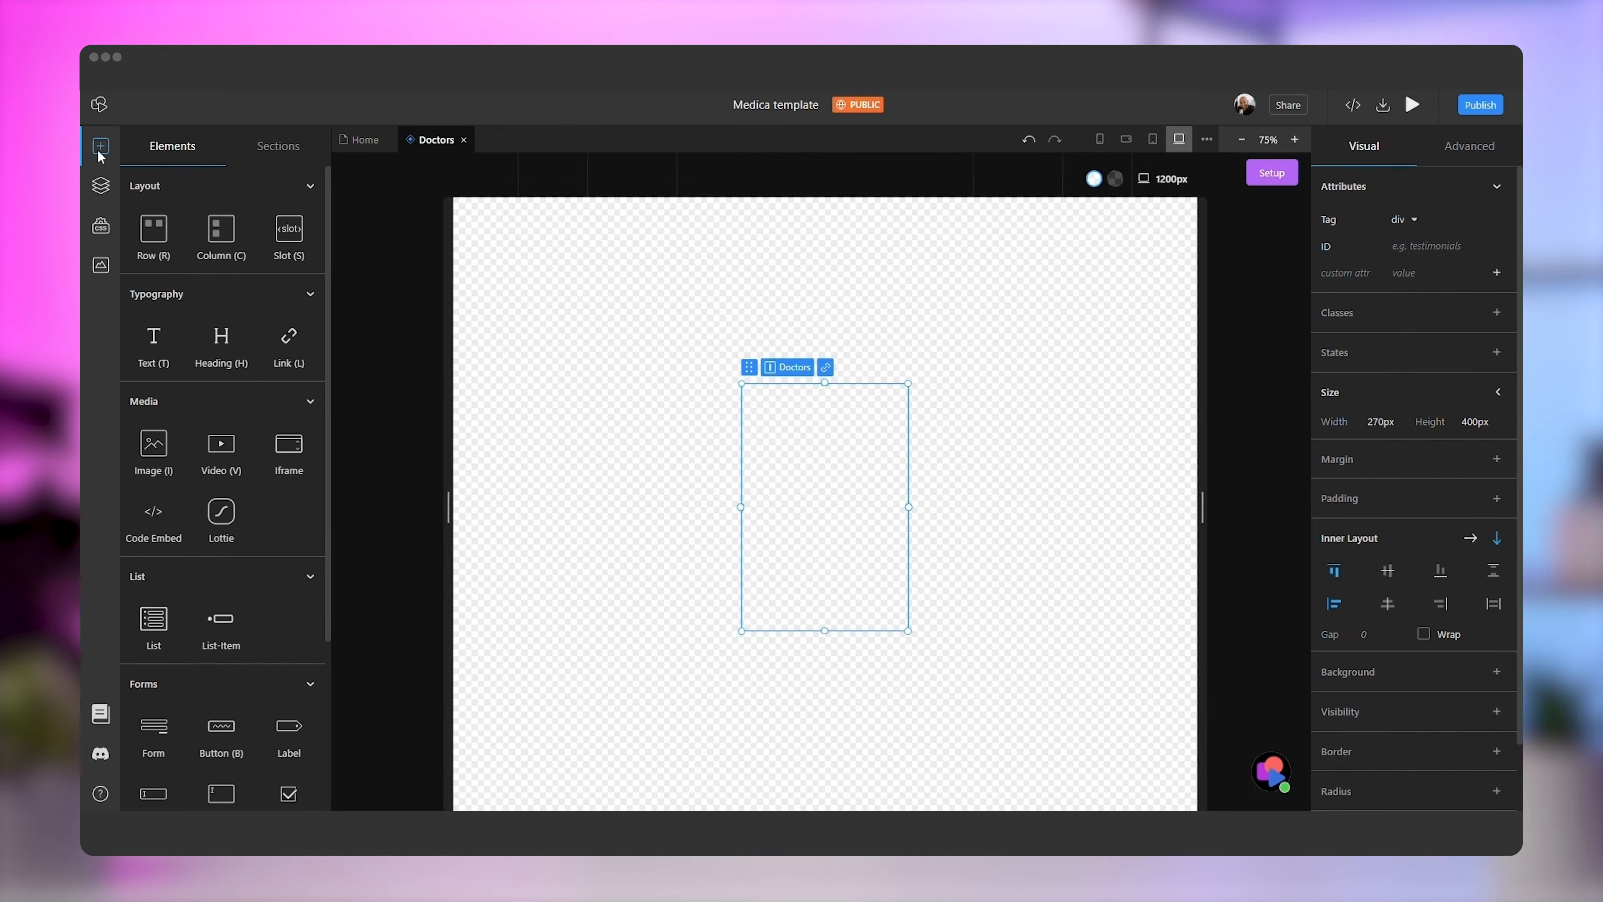
pyautogui.moveTo(158, 450); pyautogui.dragTo(833, 417)
pyautogui.moveTo(218, 256); pyautogui.dragTo(811, 470)
pyautogui.moveTo(220, 344); pyautogui.dragTo(789, 449)
pyautogui.moveTo(173, 344); pyautogui.dragTo(833, 470)
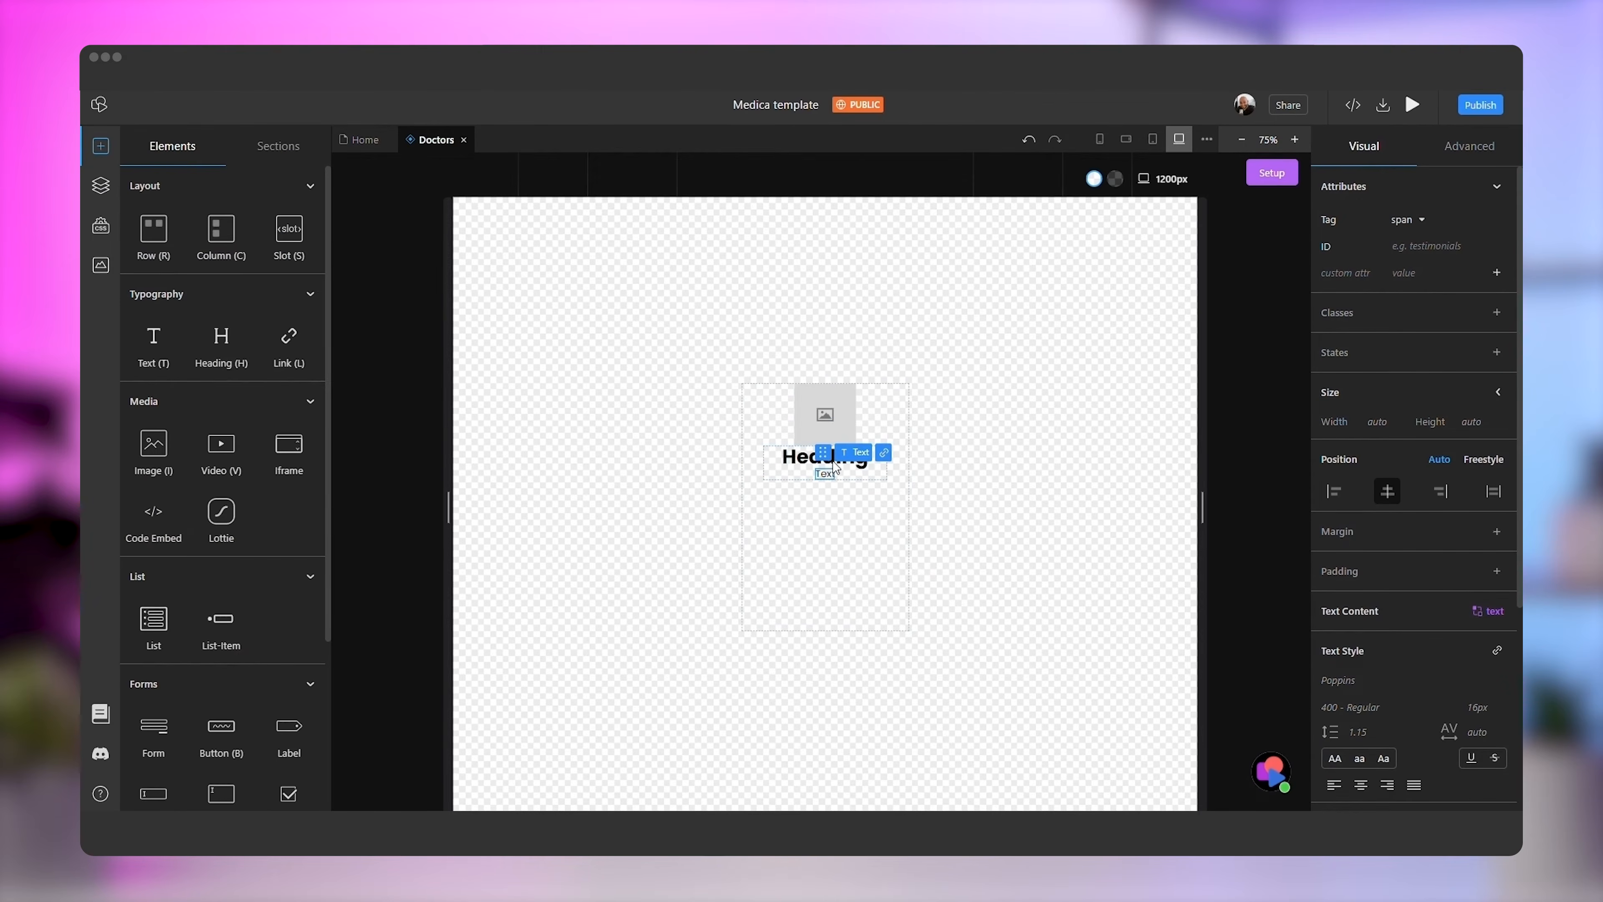
# Set the Doctors root container's gap to the spacing preset starting with OneAnd
pyautogui.click(902, 399)
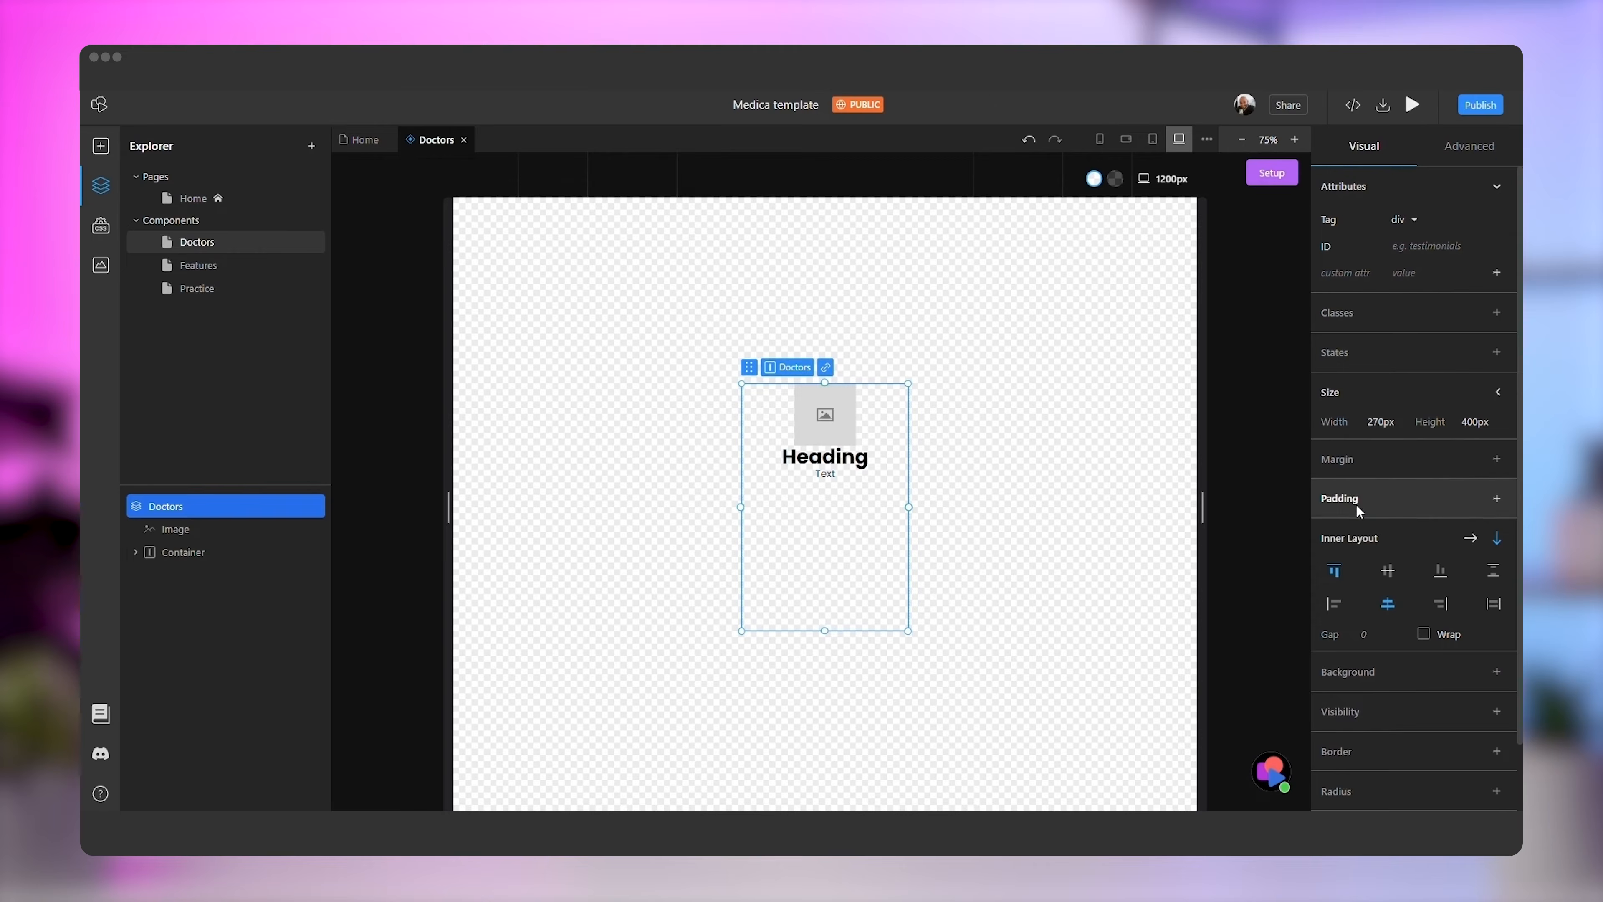
pyautogui.click(1363, 633)
pyautogui.click(1358, 657)
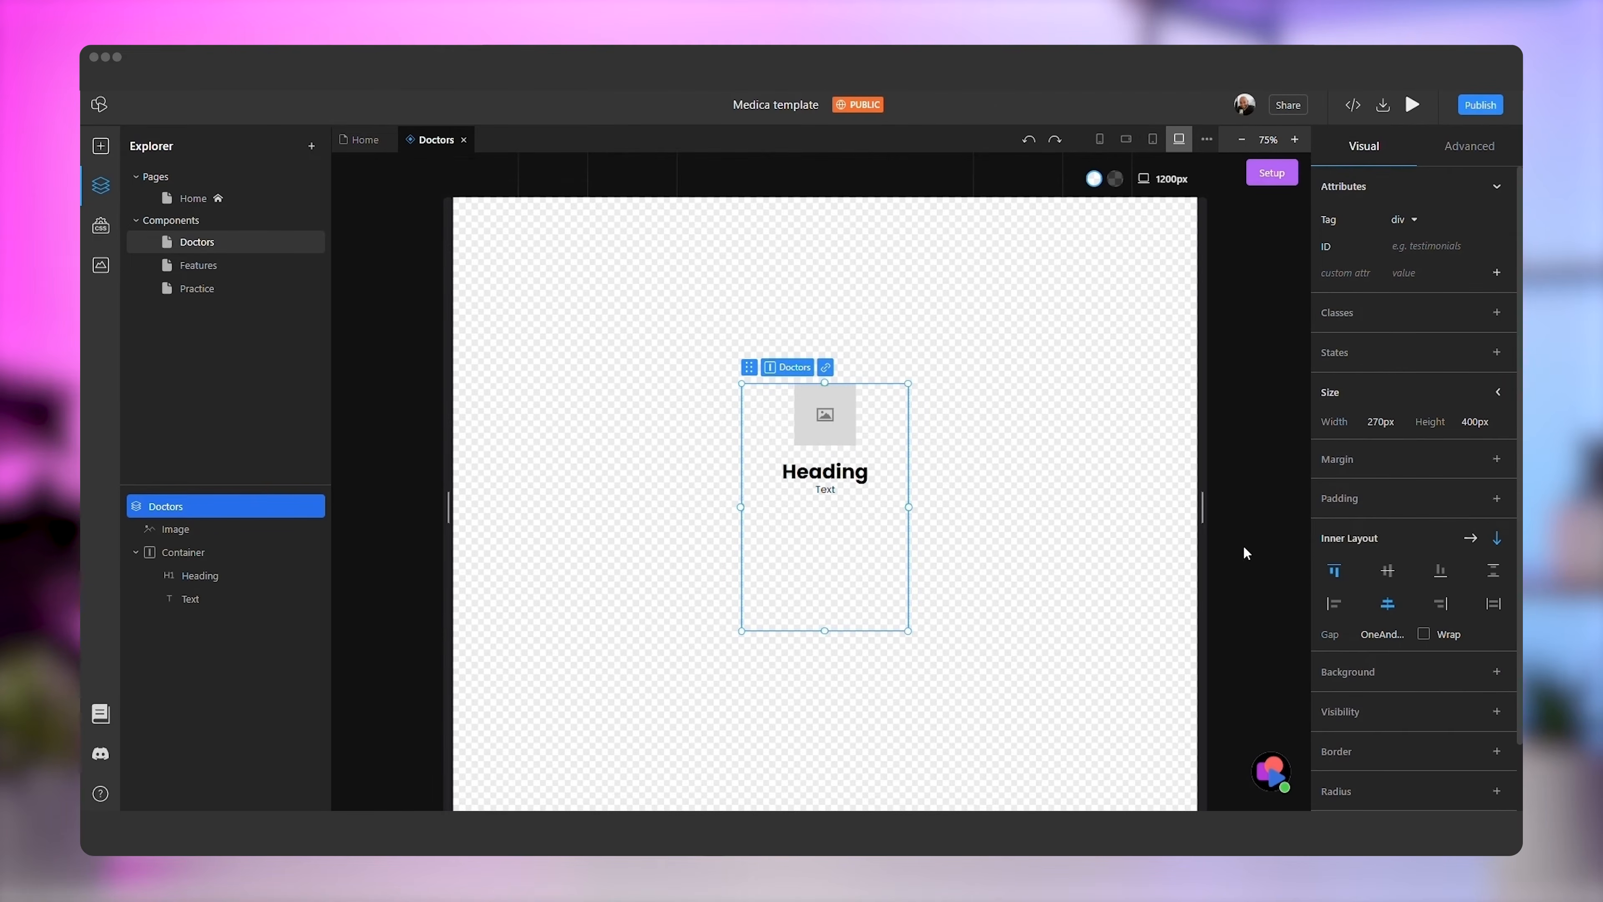
# Set the card image's maximum width to 270px and its width to auto
pyautogui.click(846, 436)
pyautogui.click(1497, 386)
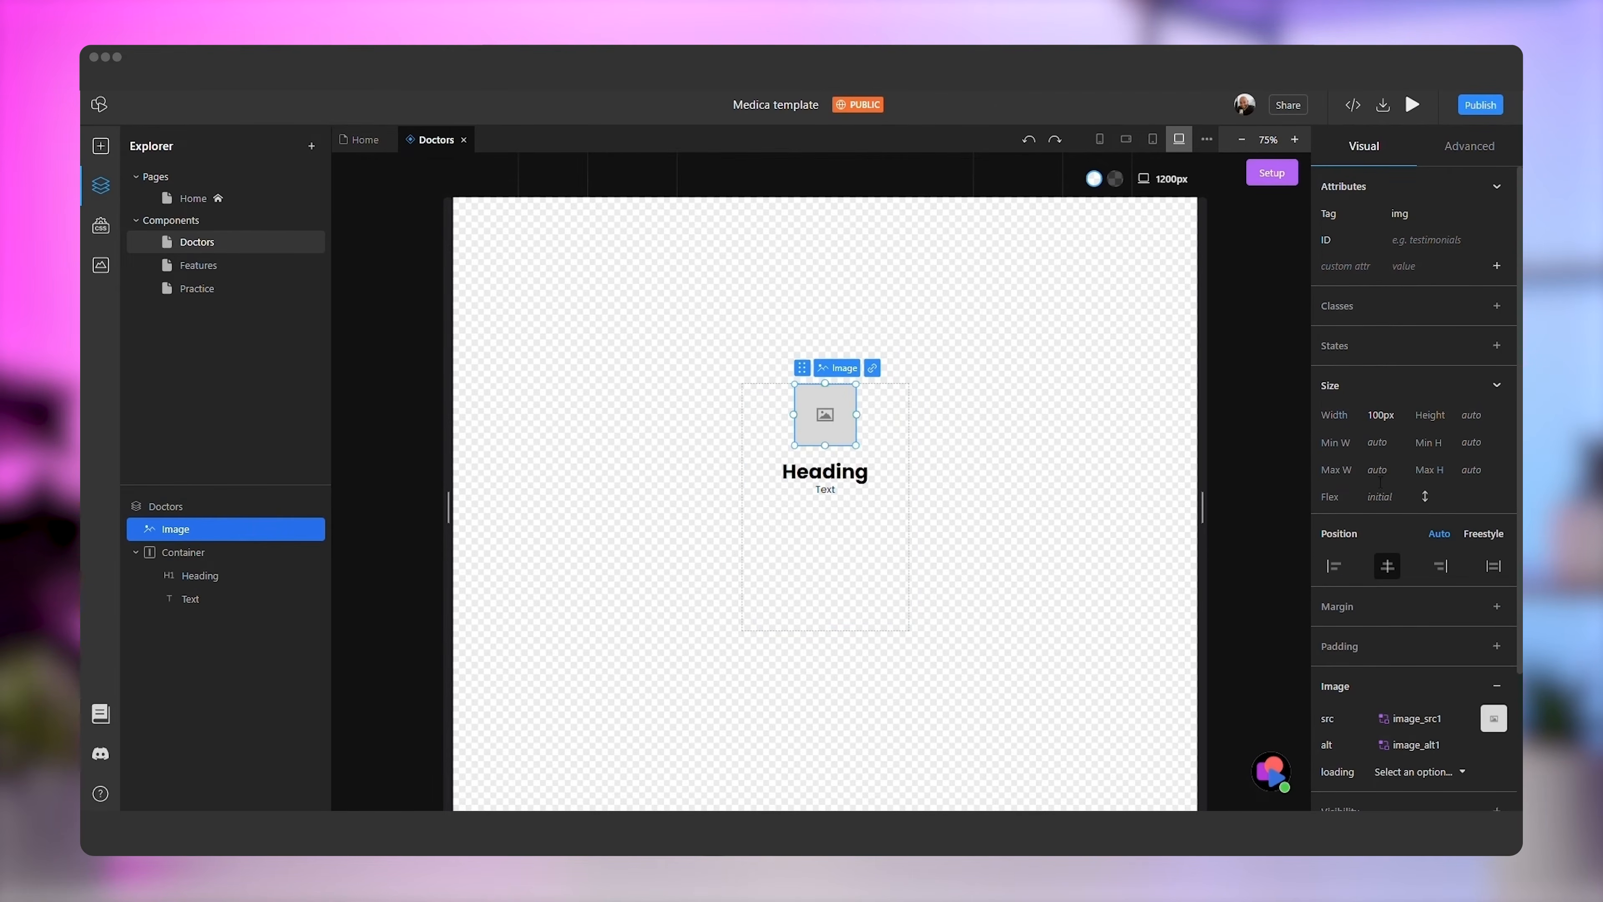
pyautogui.click(1386, 471)
pyautogui.write('270')
pyautogui.press('Return')
pyautogui.click(1379, 415)
pyautogui.write('200')
pyautogui.press('Return')
# Set the width of the container around the heading and text to 240px and its gap to Unit
pyautogui.click(779, 594)
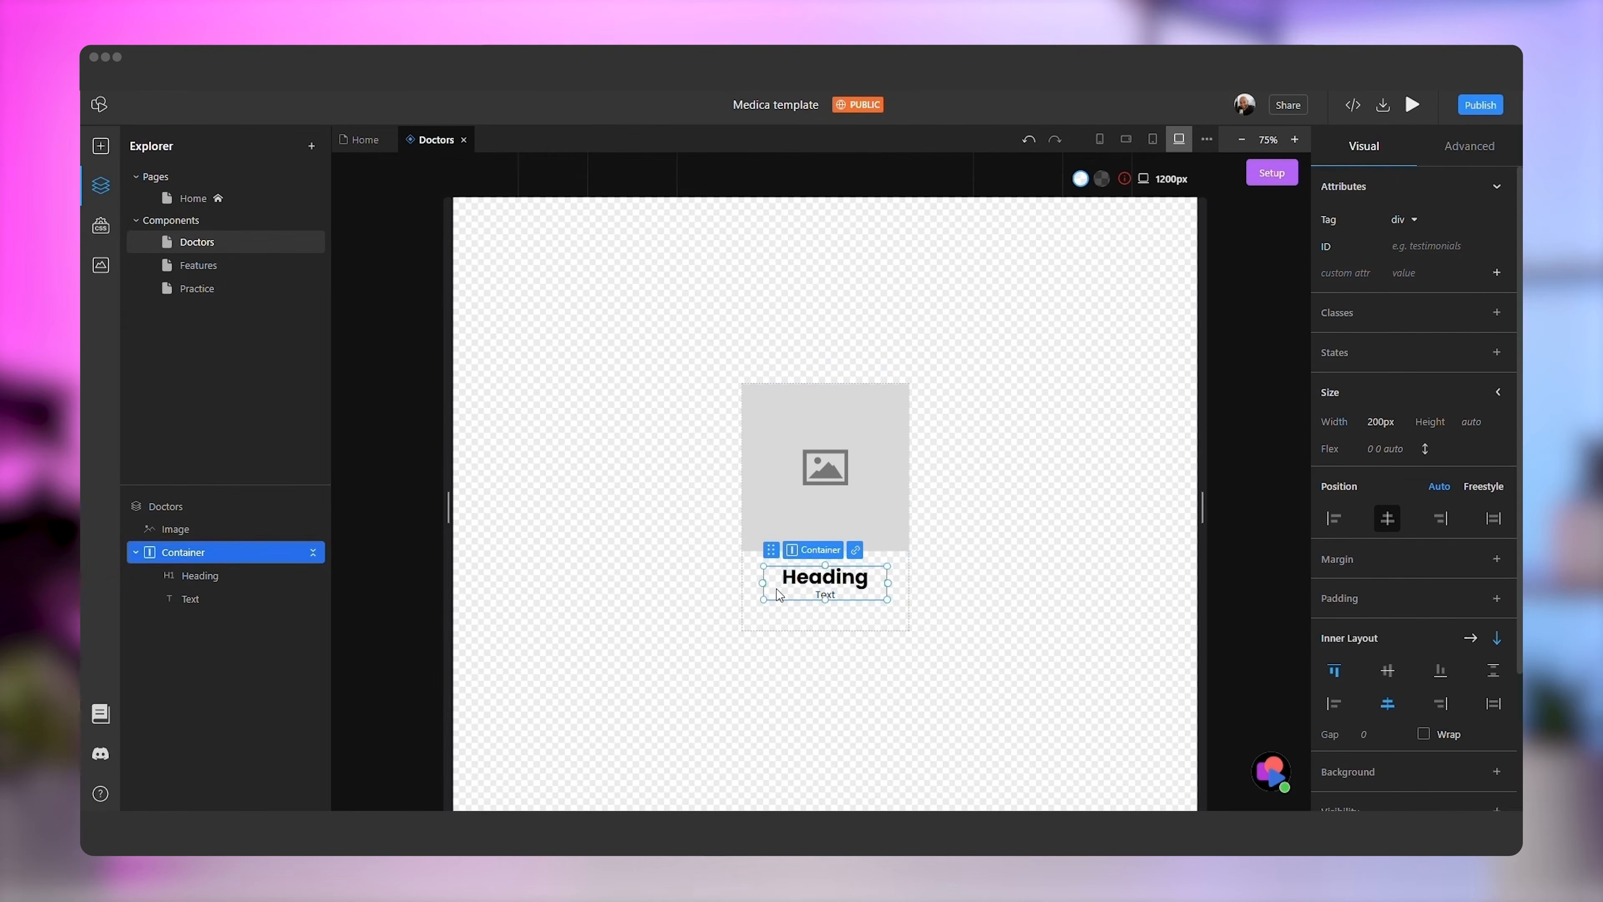
pyautogui.click(1382, 423)
pyautogui.write('240')
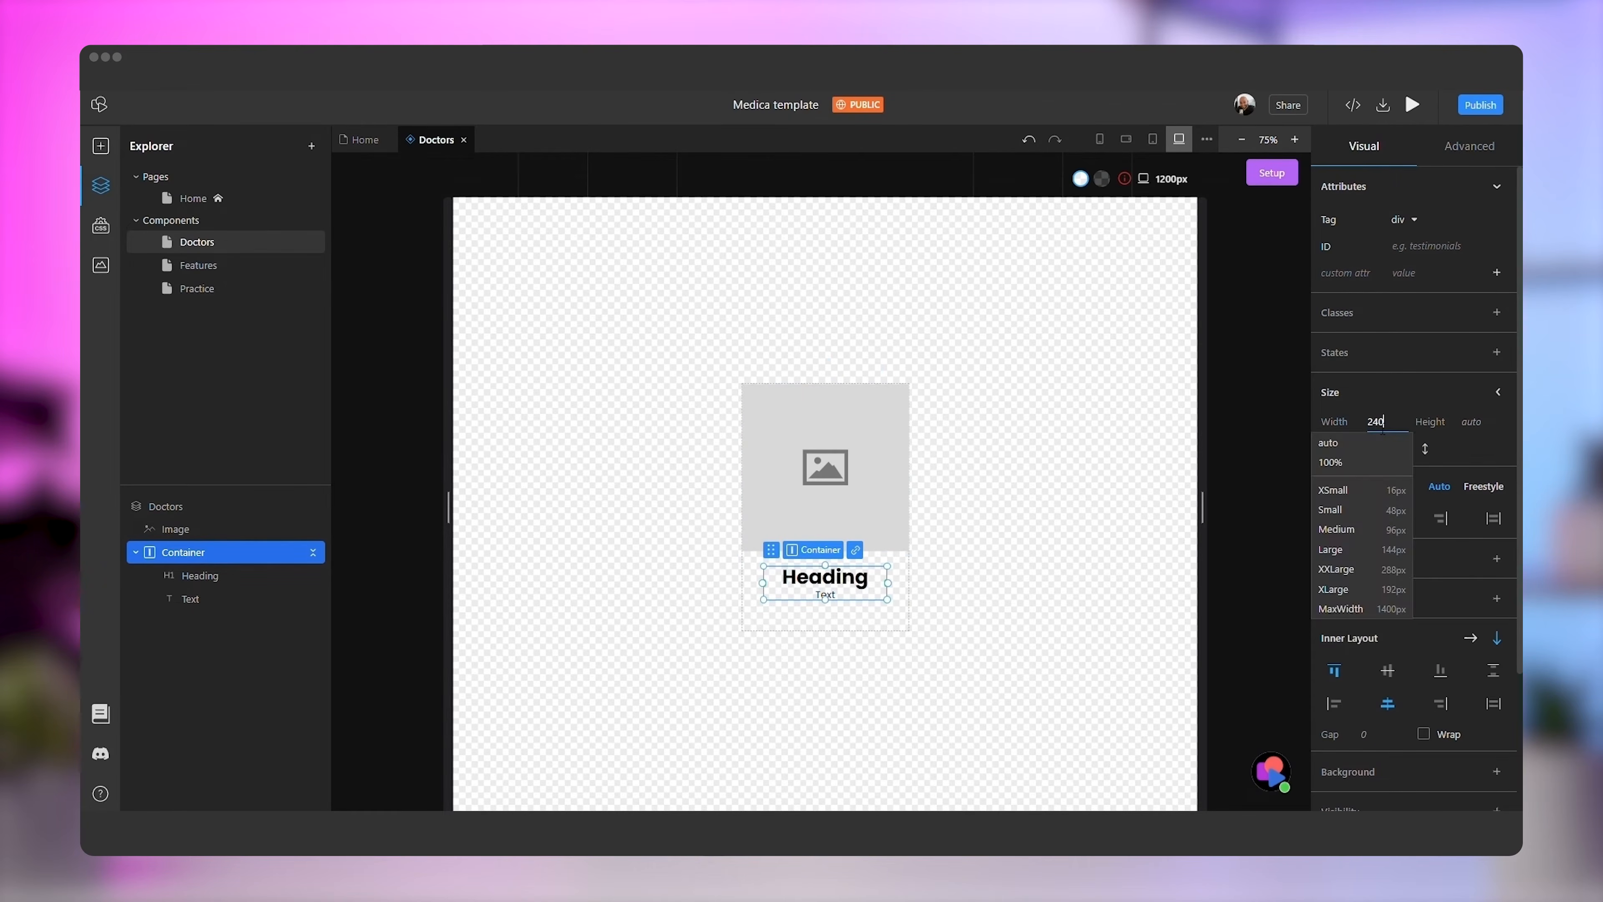
pyautogui.press('Return')
pyautogui.click(1397, 741)
pyautogui.click(1388, 613)
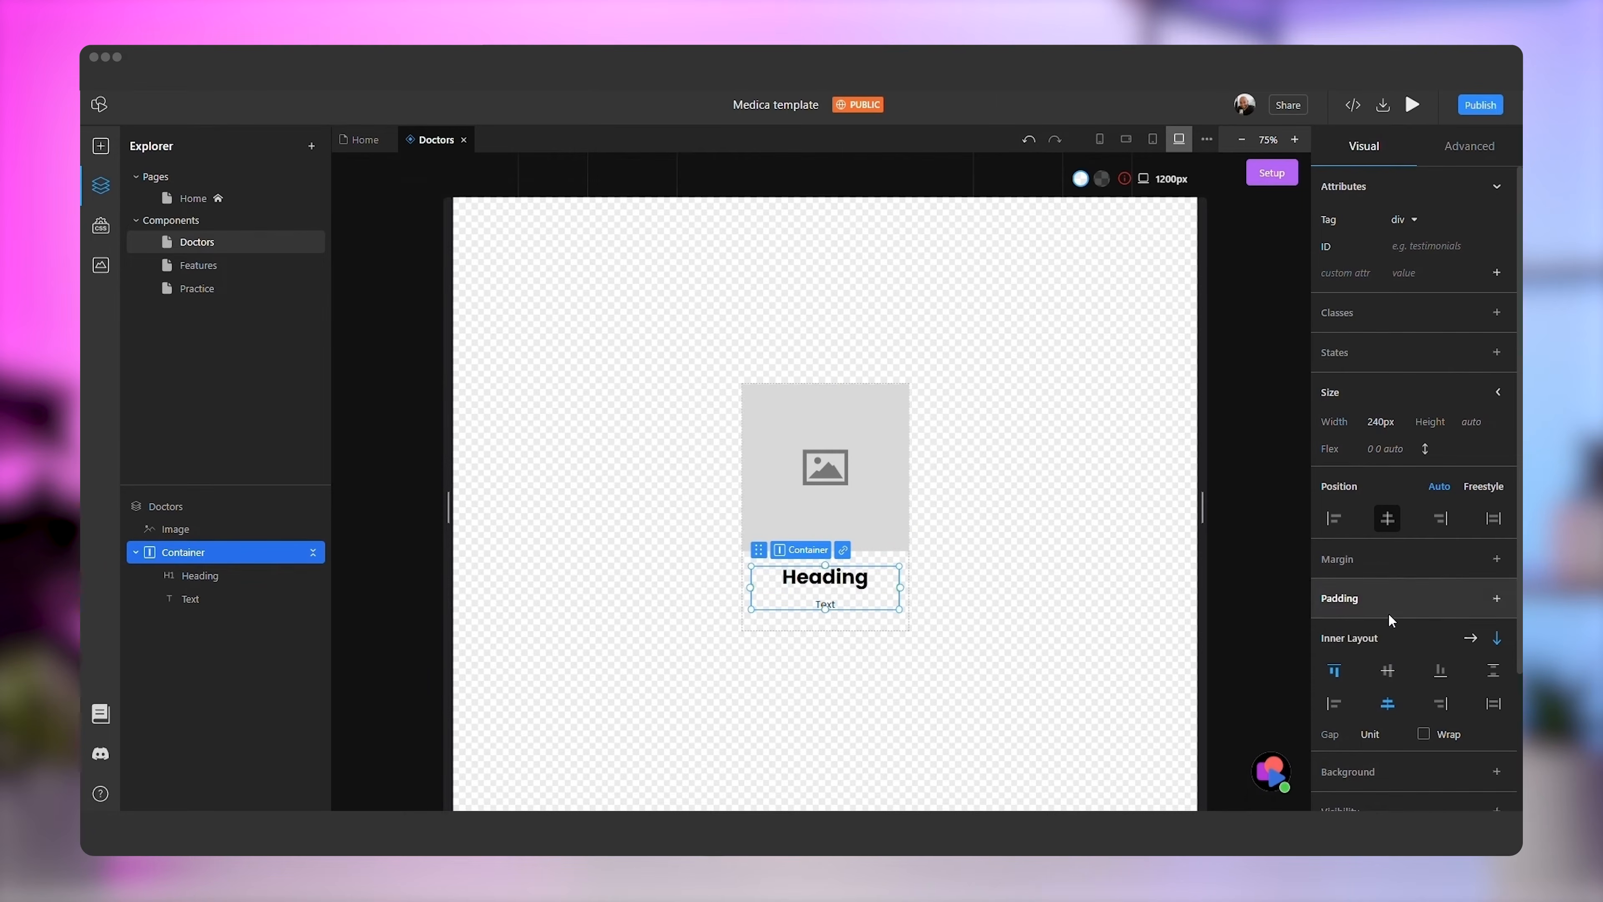
# Set the card's heading to 24px and its text to 14px, both center-aligned
pyautogui.click(833, 589)
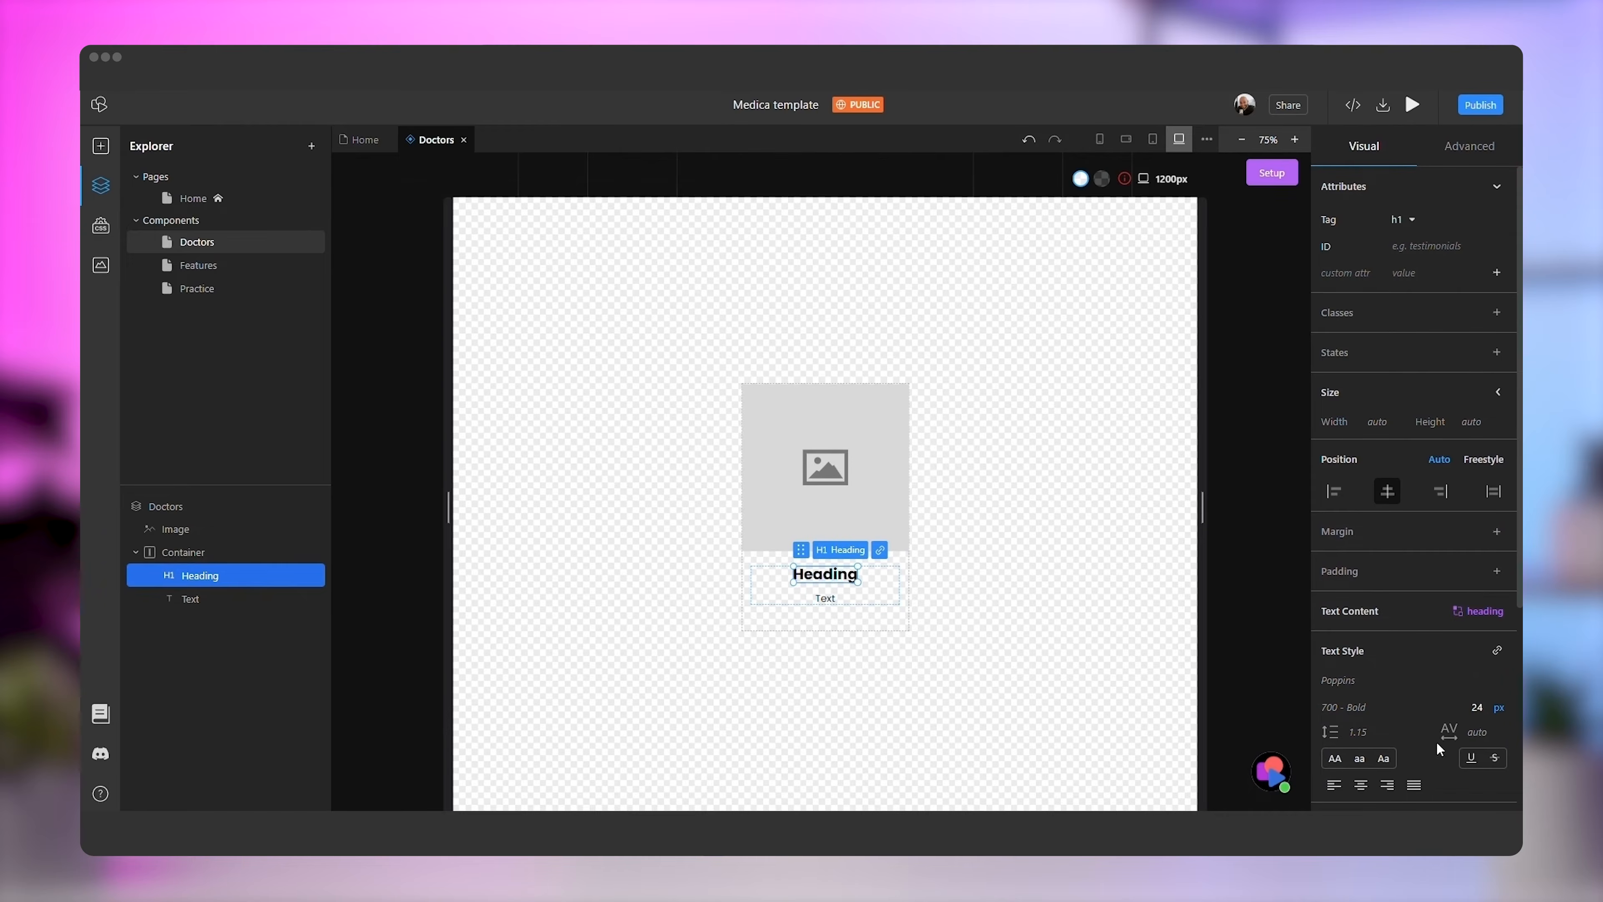
pyautogui.click(825, 601)
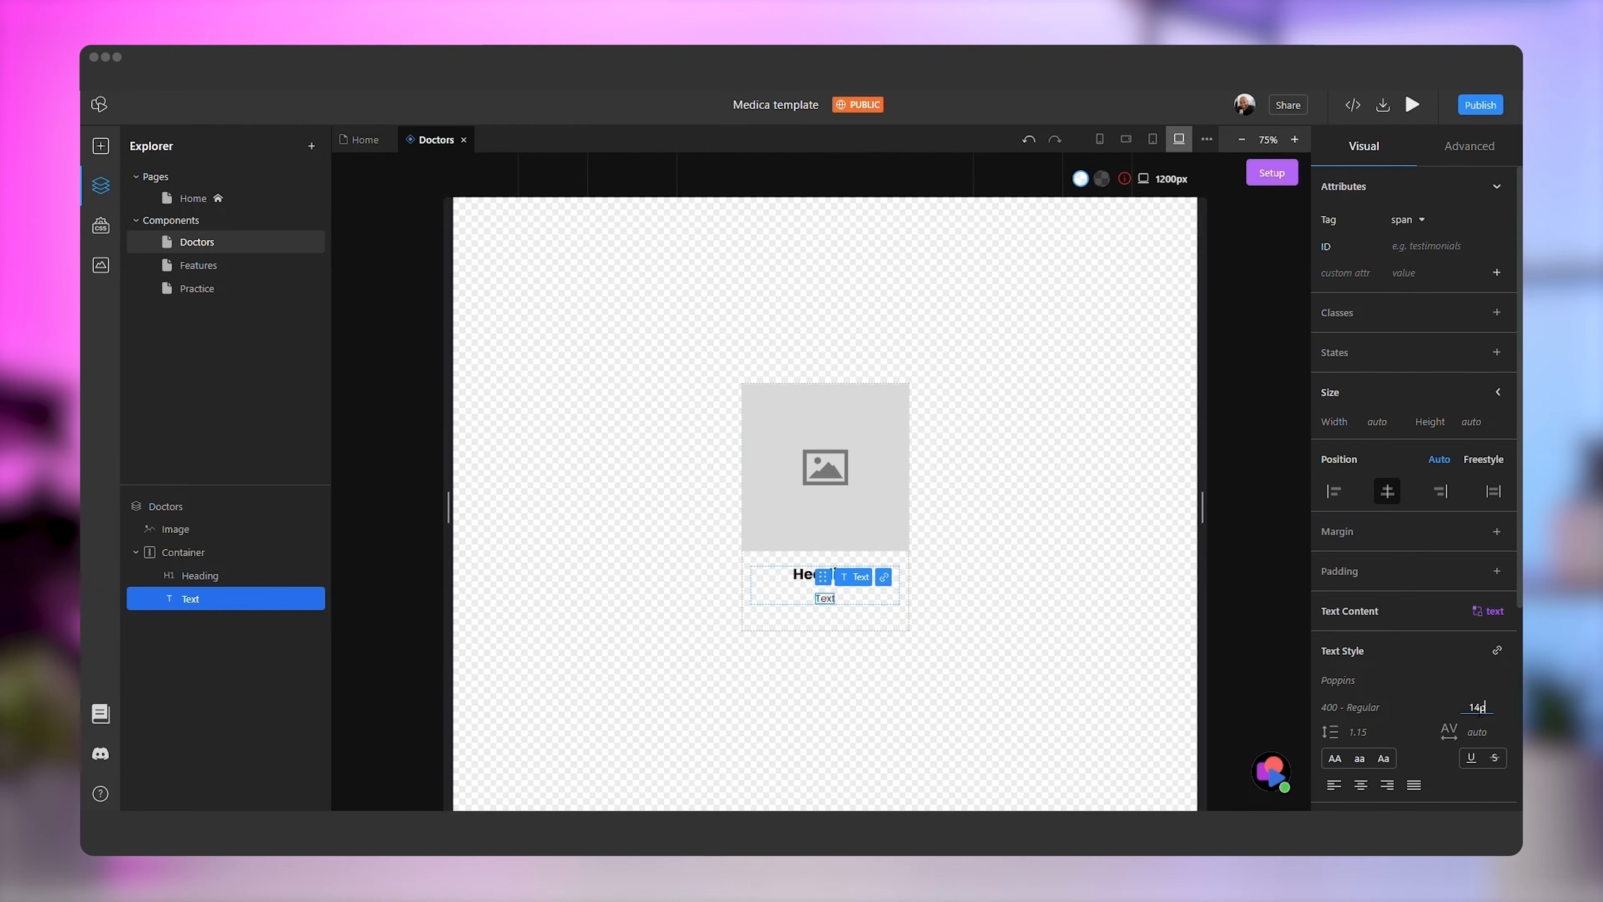
pyautogui.click(811, 574)
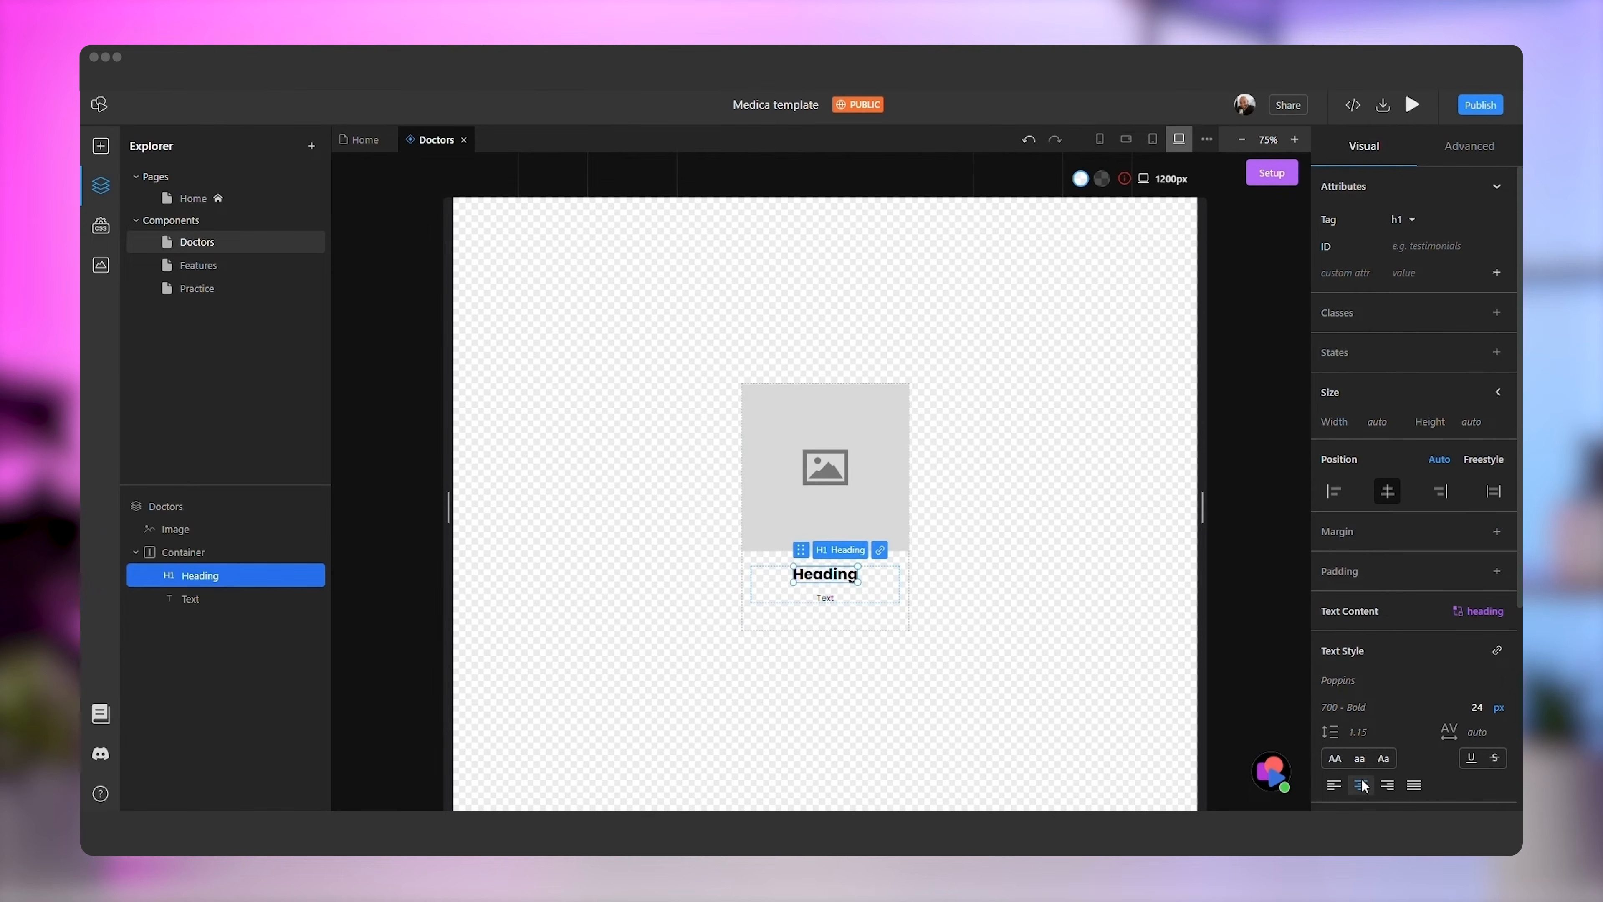
# Set the Doctors root container's height to 100%
pyautogui.click(984, 651)
pyautogui.click(1474, 421)
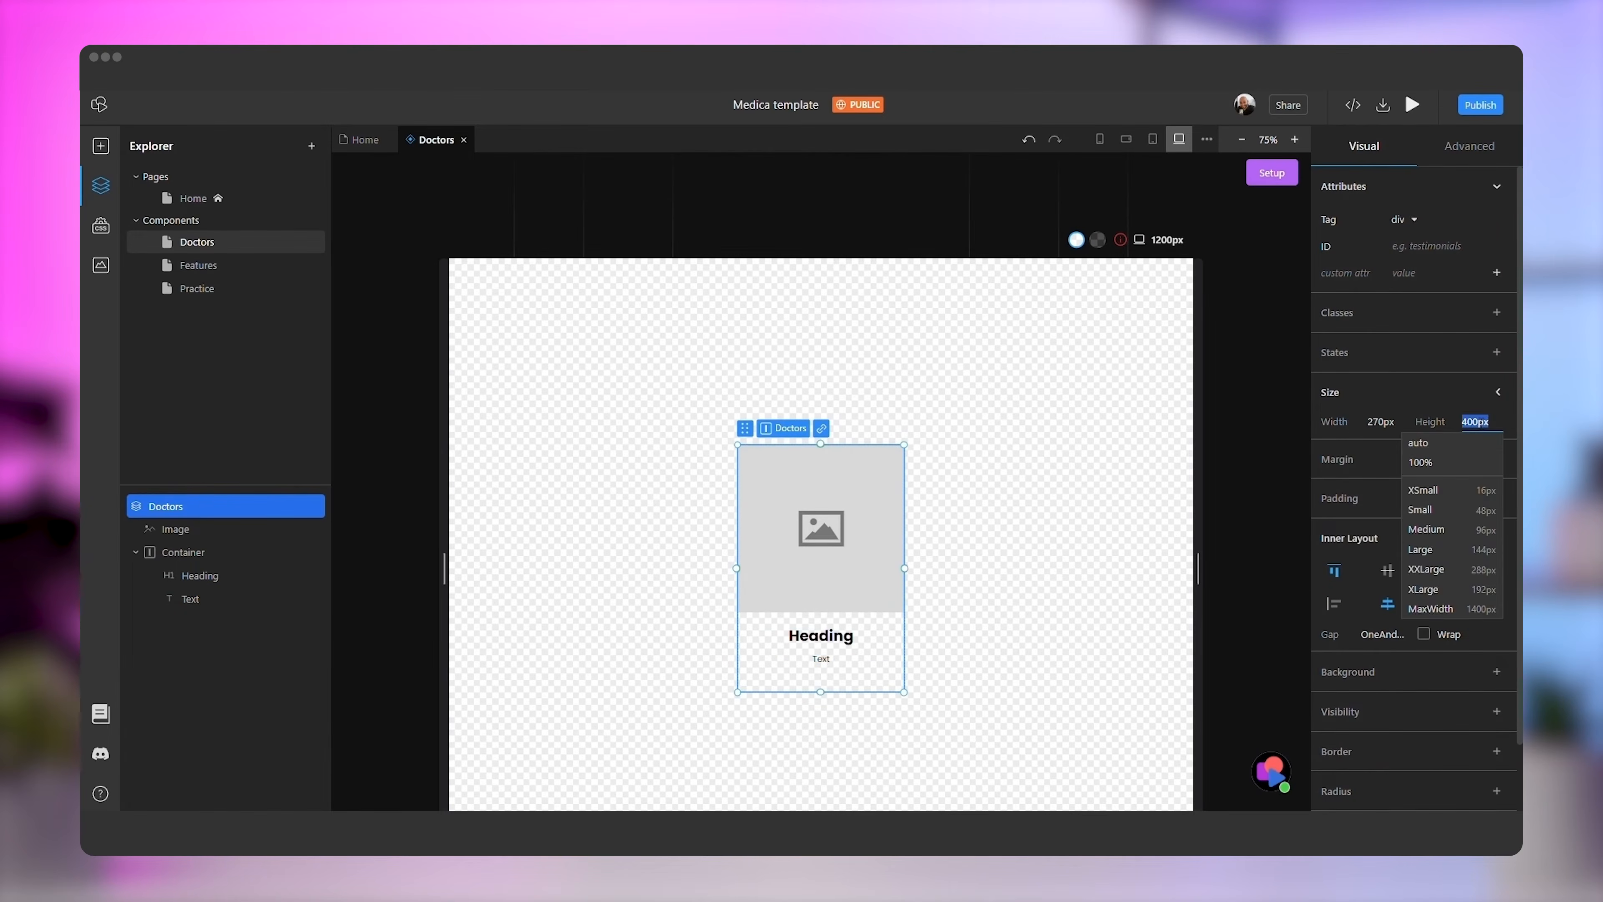
pyautogui.click(1424, 462)
# Add a 1px solid Black (Gray) border and a shadow with offsets 5 and 5 and blur 10 to the Doctors card
pyautogui.scroll(-2, 1373, 625)
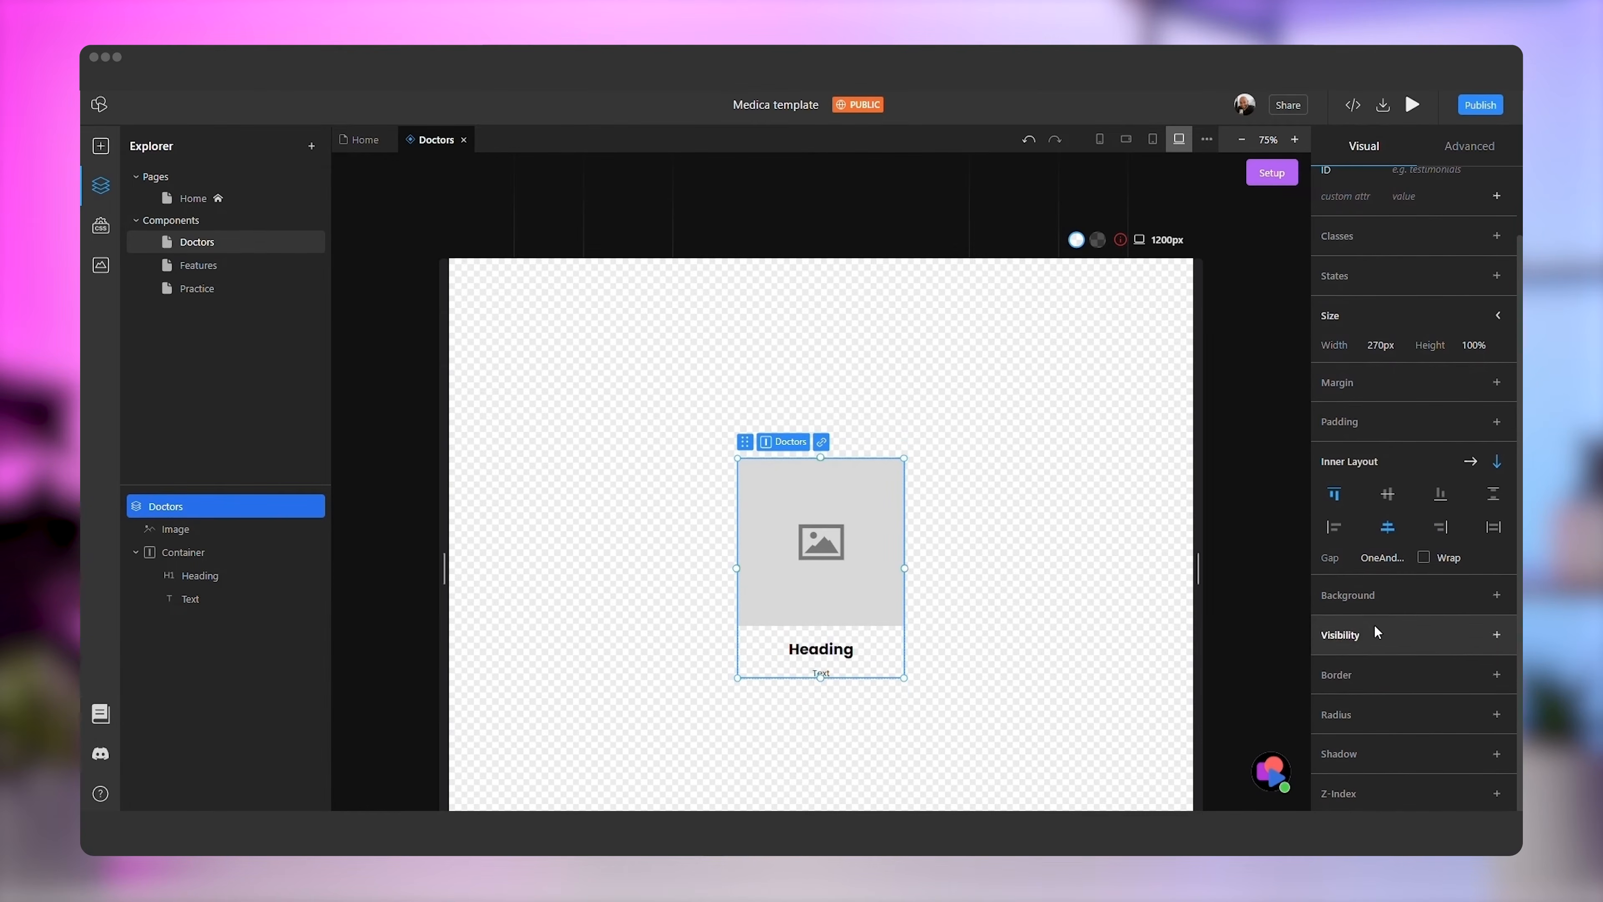
pyautogui.click(1366, 676)
pyautogui.scroll(-2, 1366, 726)
pyautogui.click(1364, 752)
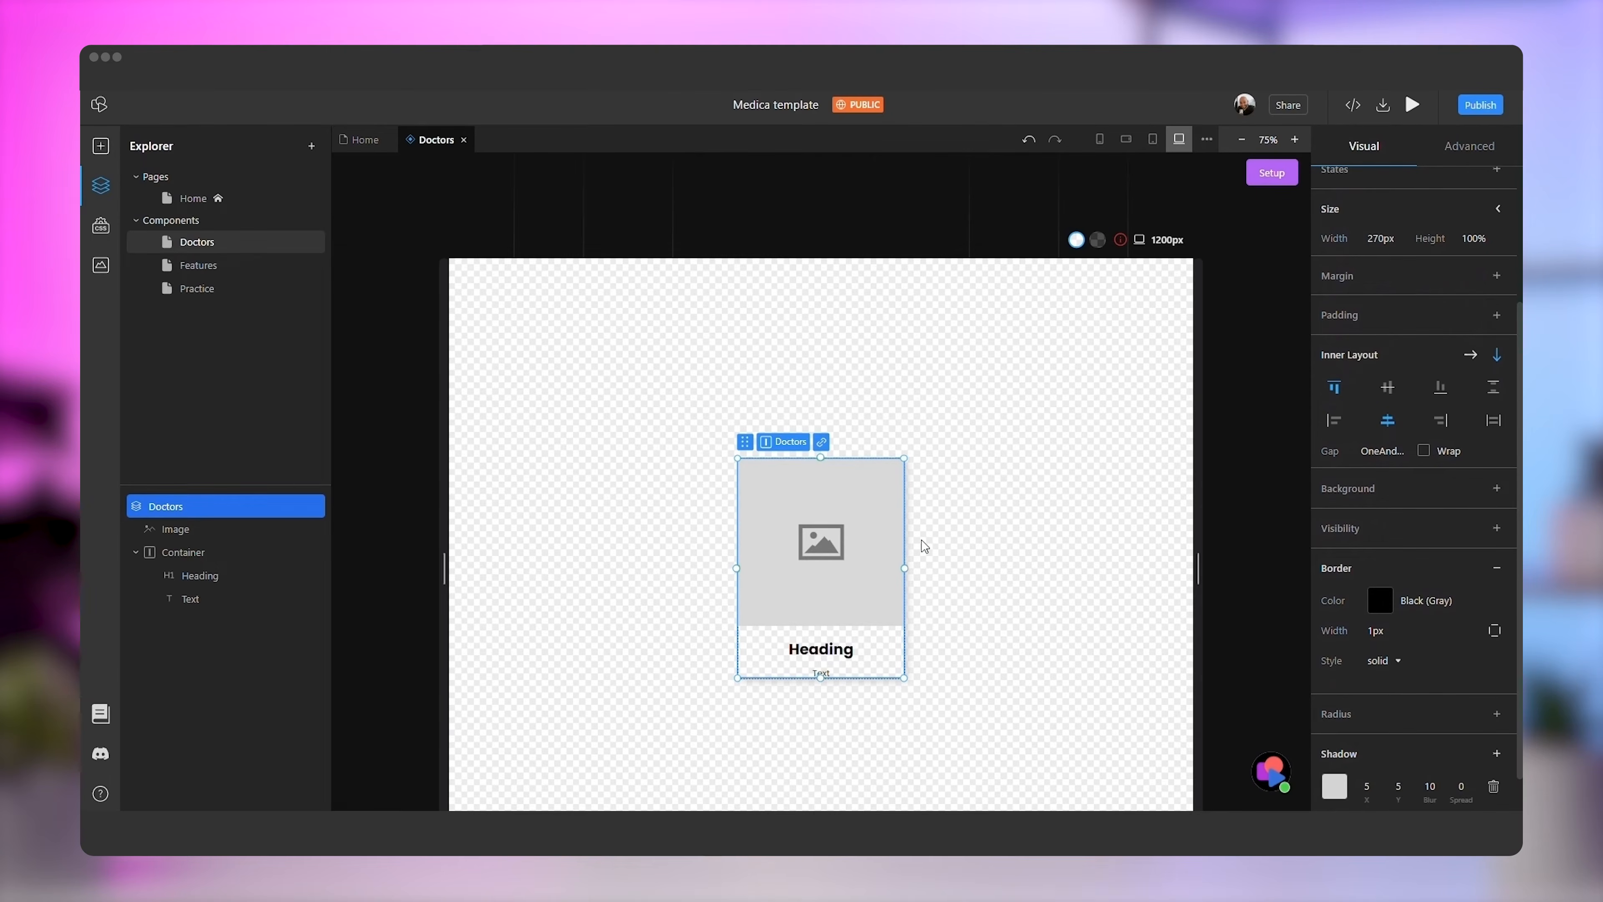
# Set the default value of the component's heading prop to the doctor's title and full name
pyautogui.doubleClick(842, 648)
pyautogui.moveTo(1116, 291); pyautogui.dragTo(1200, 295)
pyautogui.write('D')
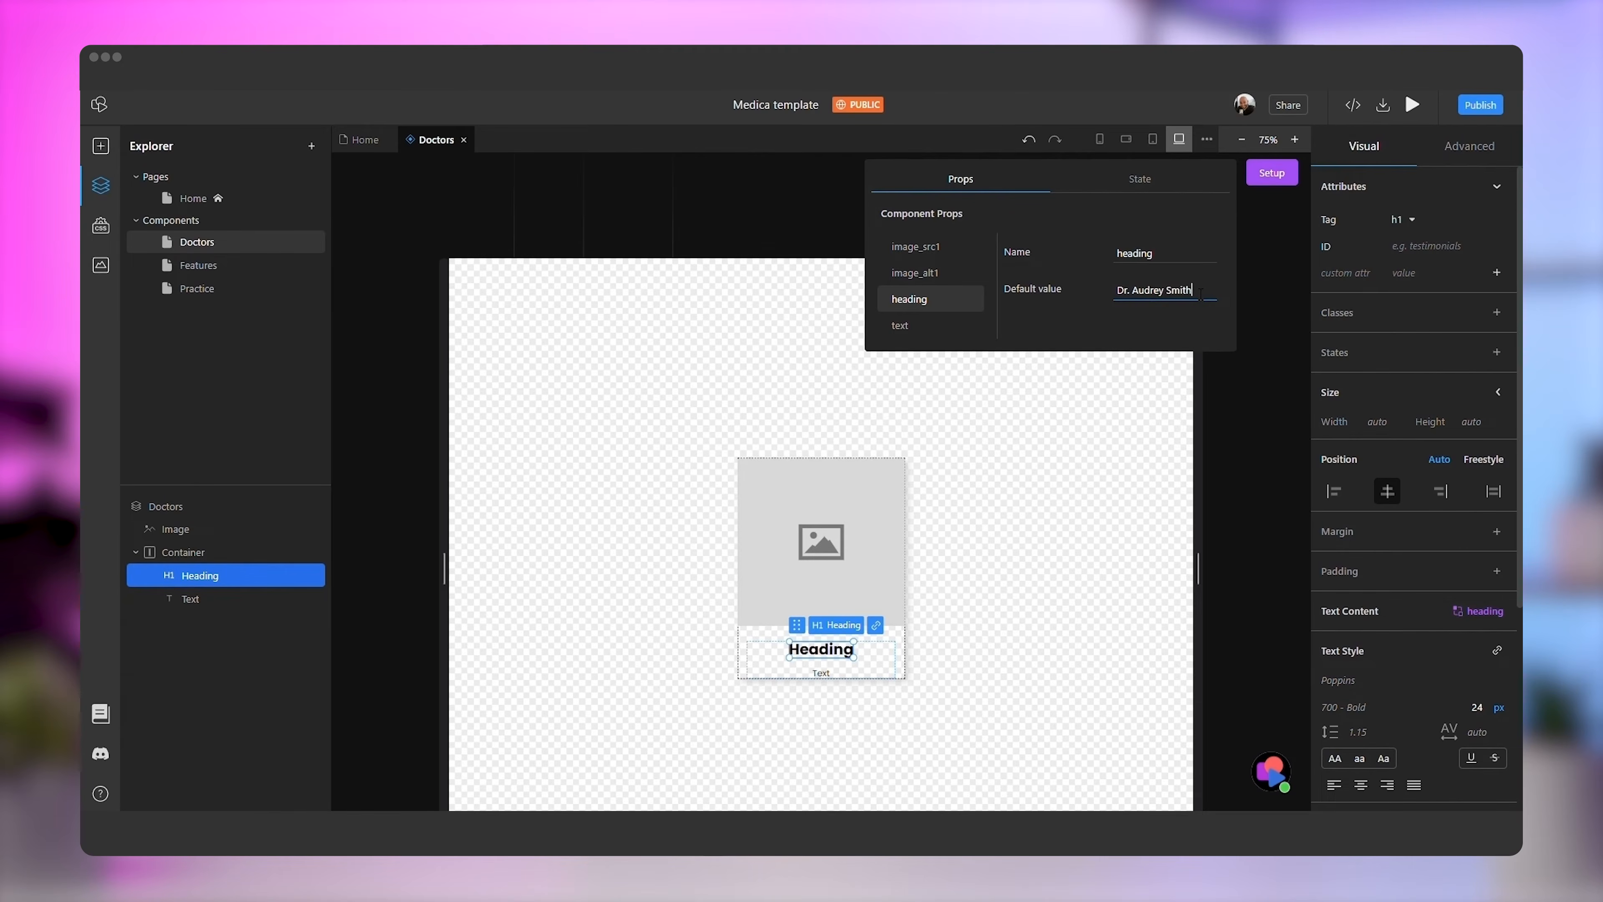
pyautogui.write('r. Audrey Smith')
# Set the text prop's default value to "Lorem ipsum dolor sit amet, consectetur adipiscing elit, sed do eiusmod tempor incididunt."
pyautogui.click(820, 672)
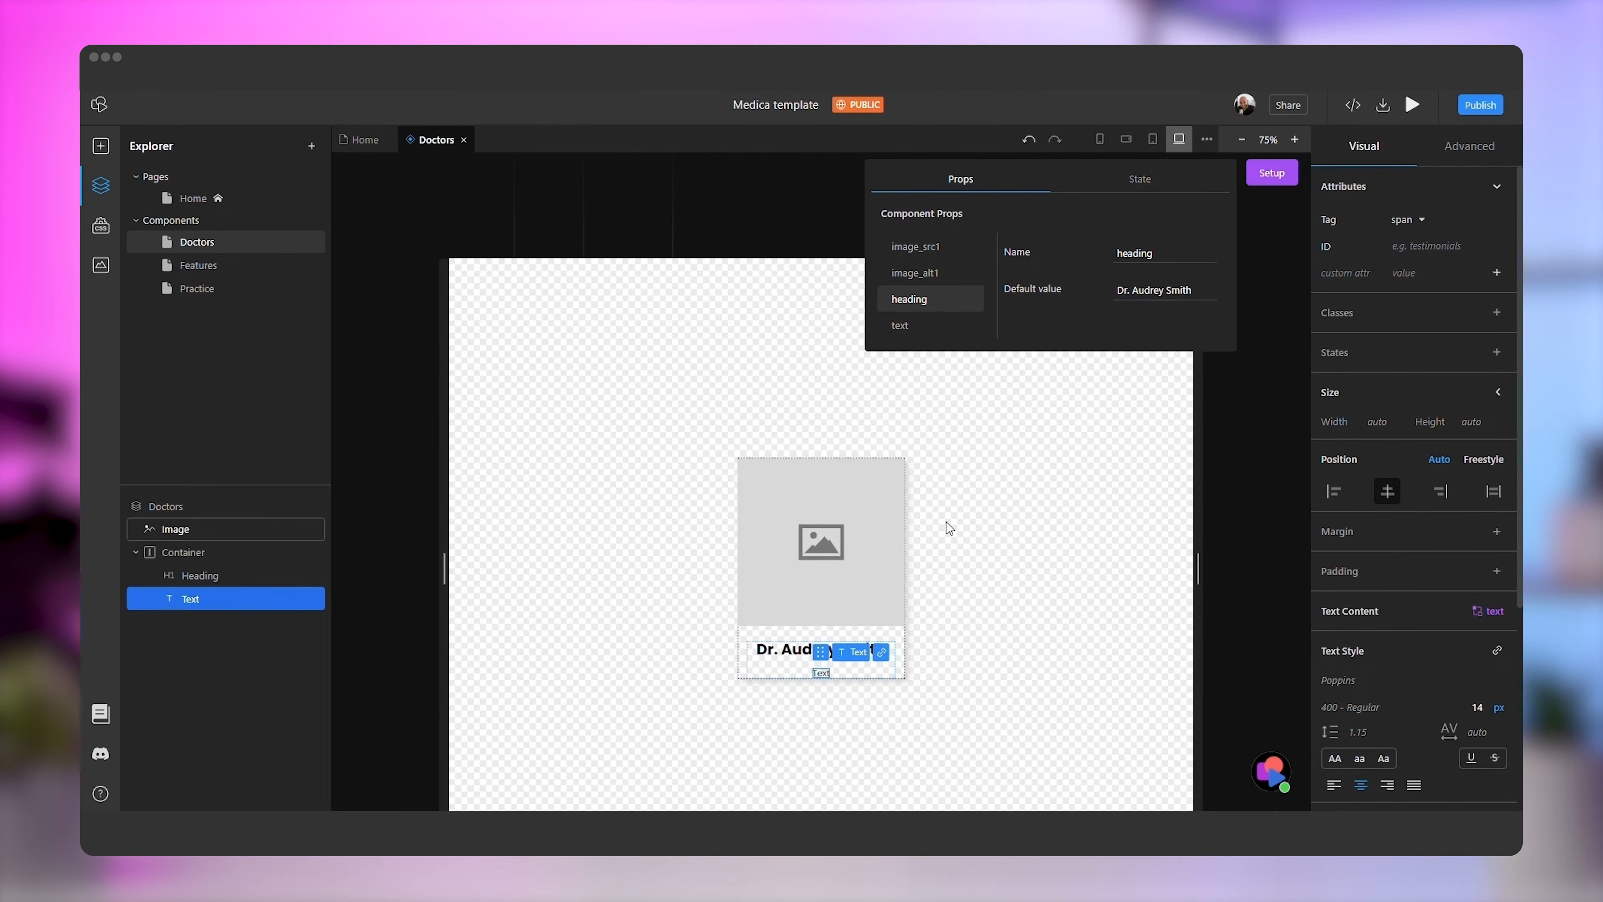
pyautogui.click(904, 331)
pyautogui.doubleClick(1175, 296)
pyautogui.write('Lorem ipsum dolor sit amet, consectetur adipiscing elit, sed do eiusmod tempor incididunt.')
pyautogui.press('Return')
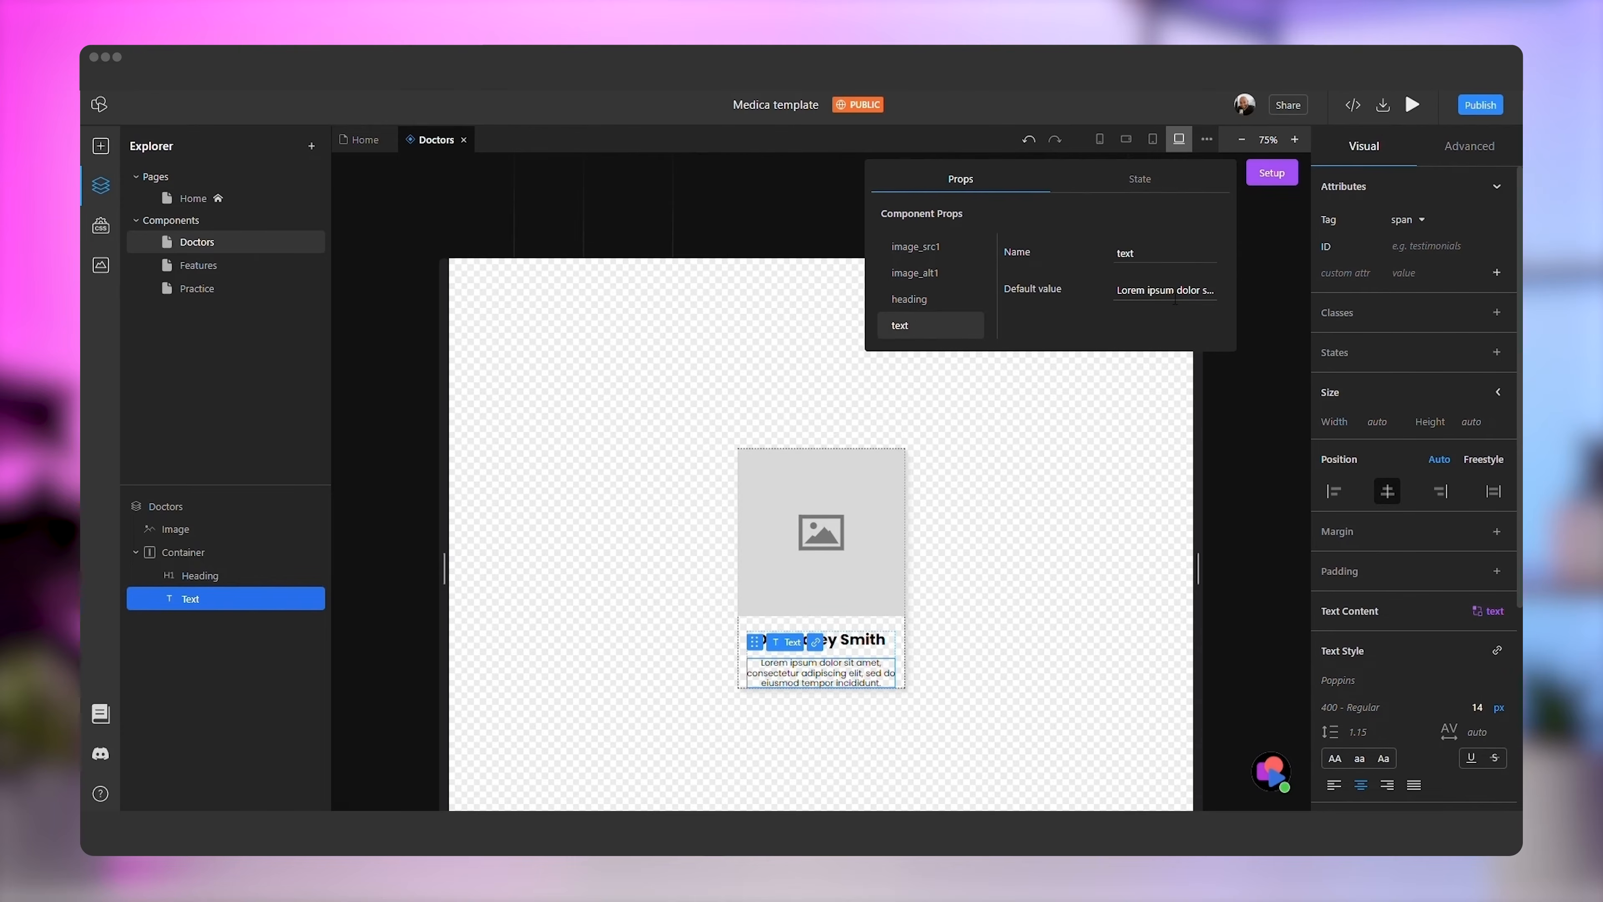
# Replace the card's placeholder image with doctor-1.png from the uploaded Doctors assets and close the component props setup
pyautogui.click(830, 543)
pyautogui.click(101, 264)
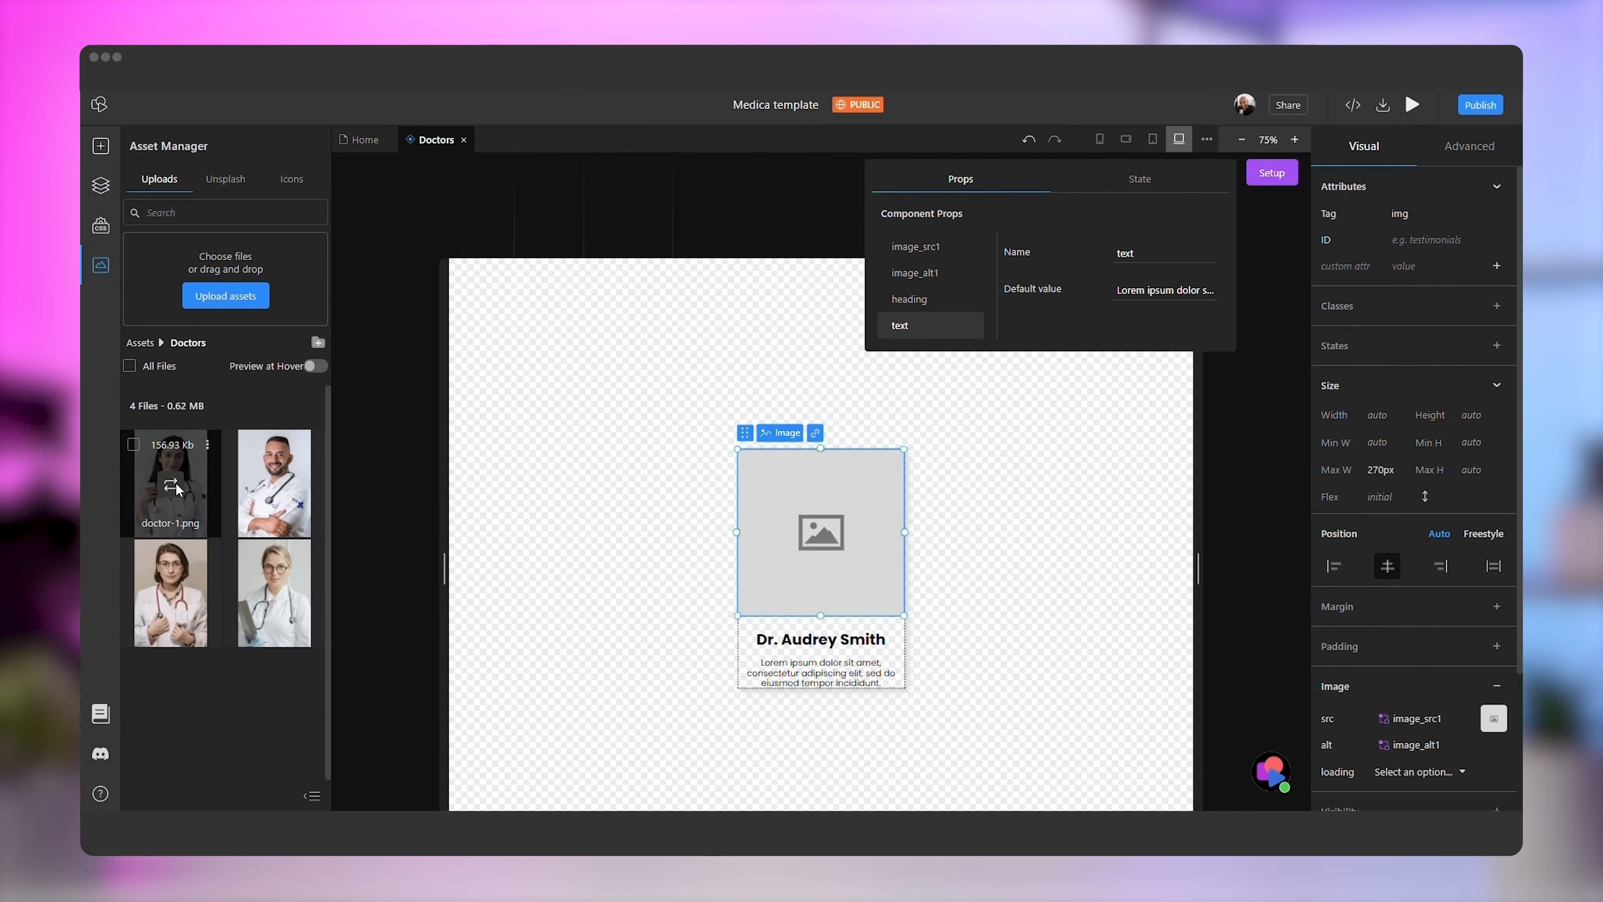
pyautogui.click(178, 488)
pyautogui.click(1028, 485)
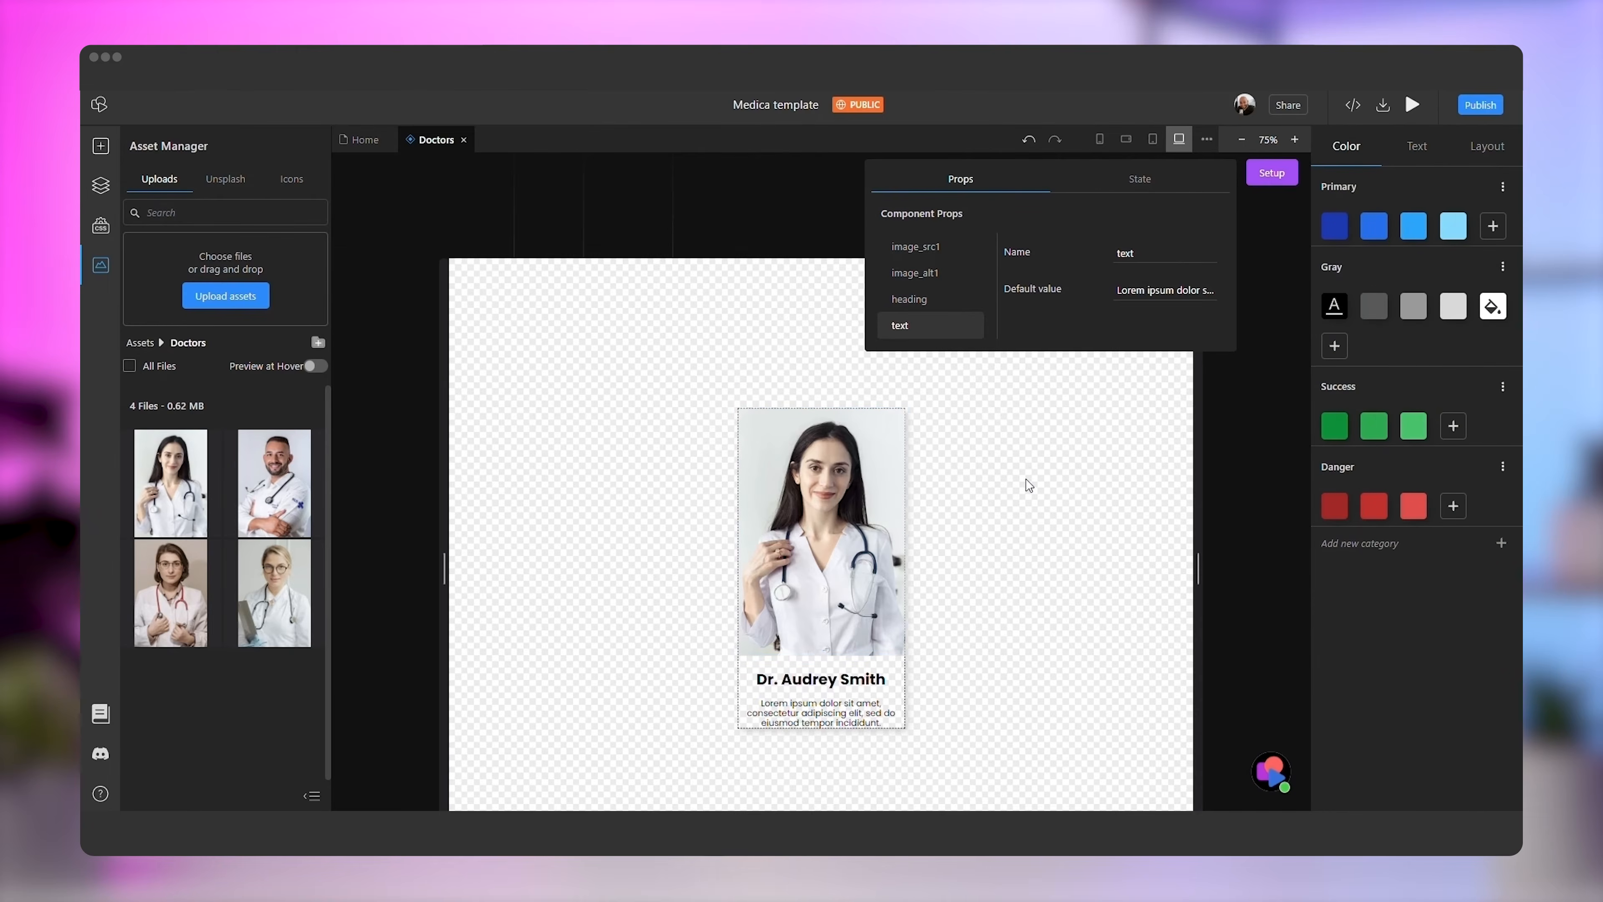
pyautogui.click(1256, 176)
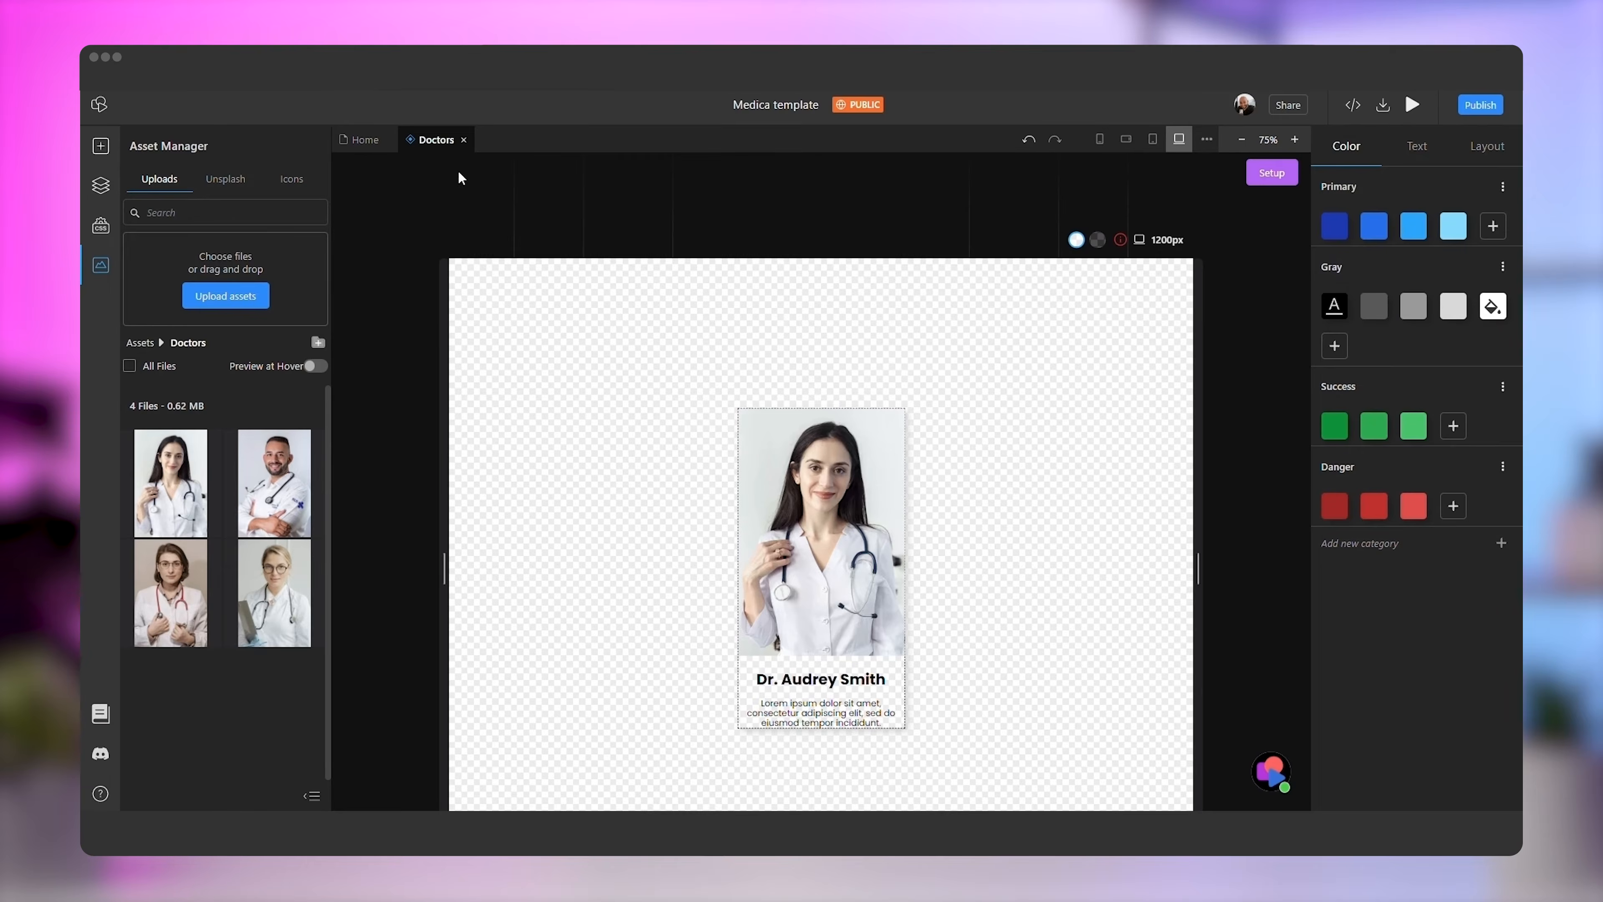
# Insert the Doctors component into the empty Doctors container of the Home page's "Meet our doctors" section
pyautogui.click(366, 140)
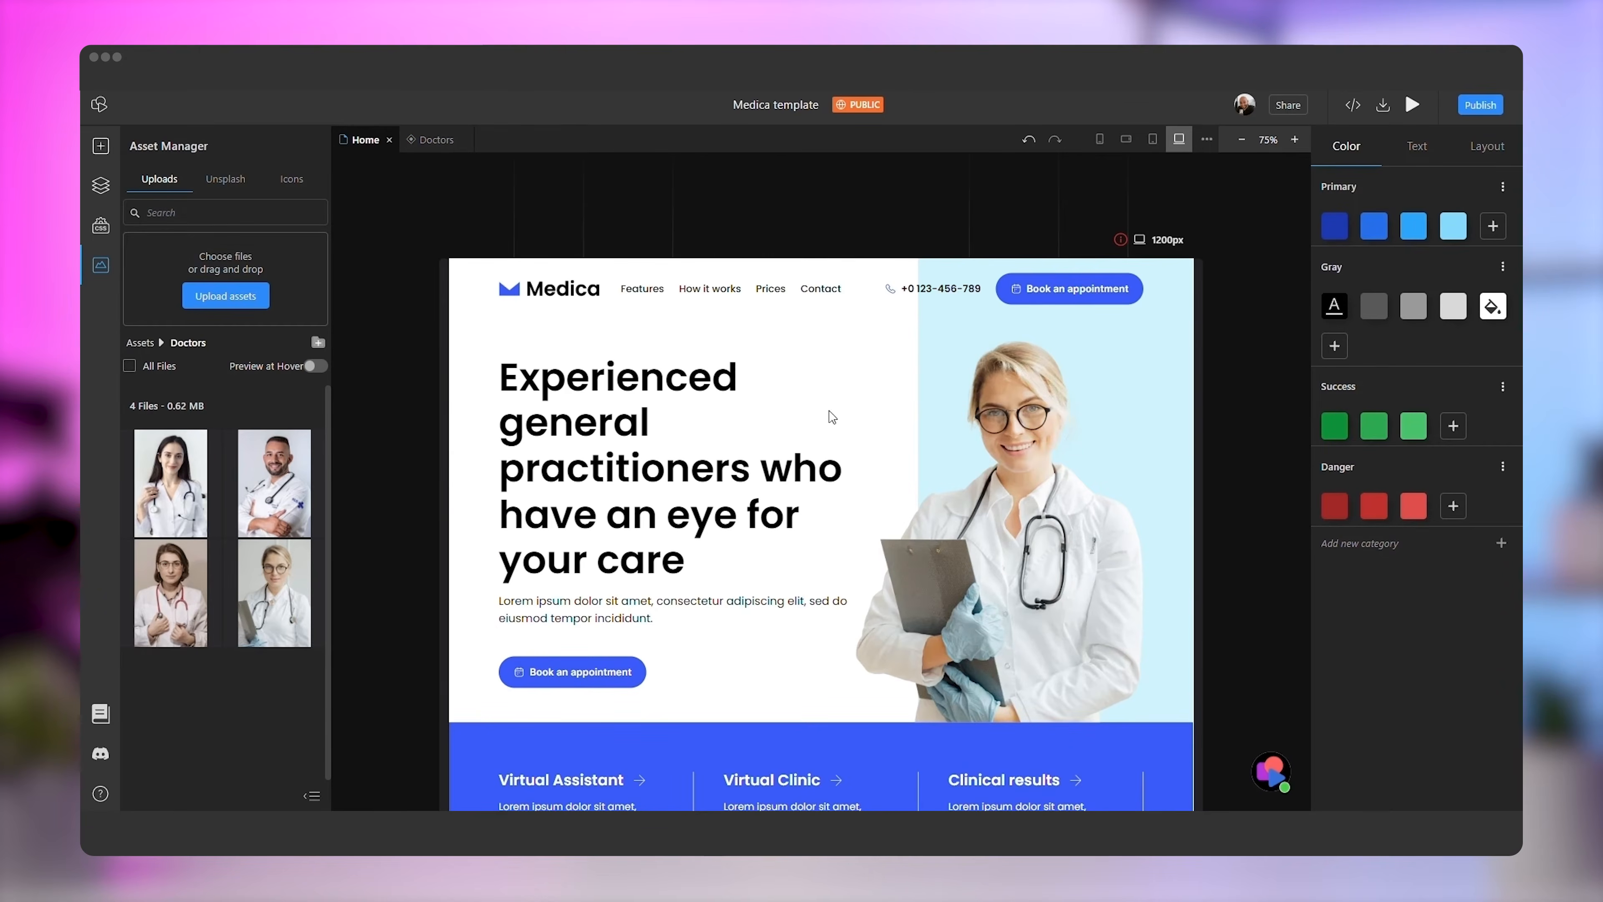
pyautogui.scroll(-8, 910, 429)
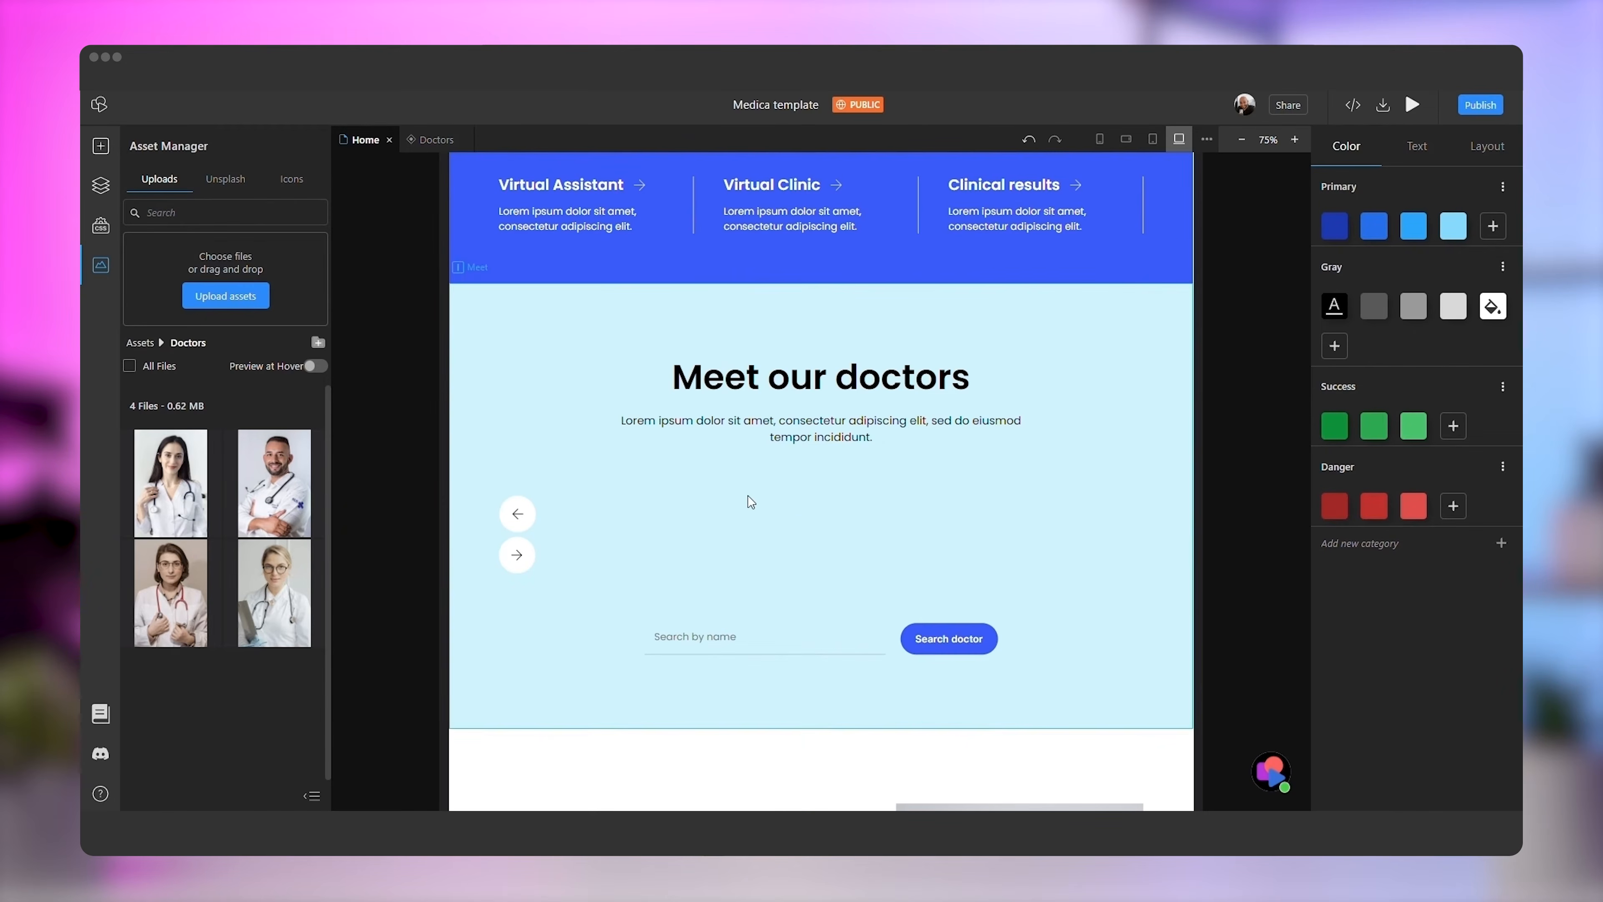
pyautogui.click(750, 521)
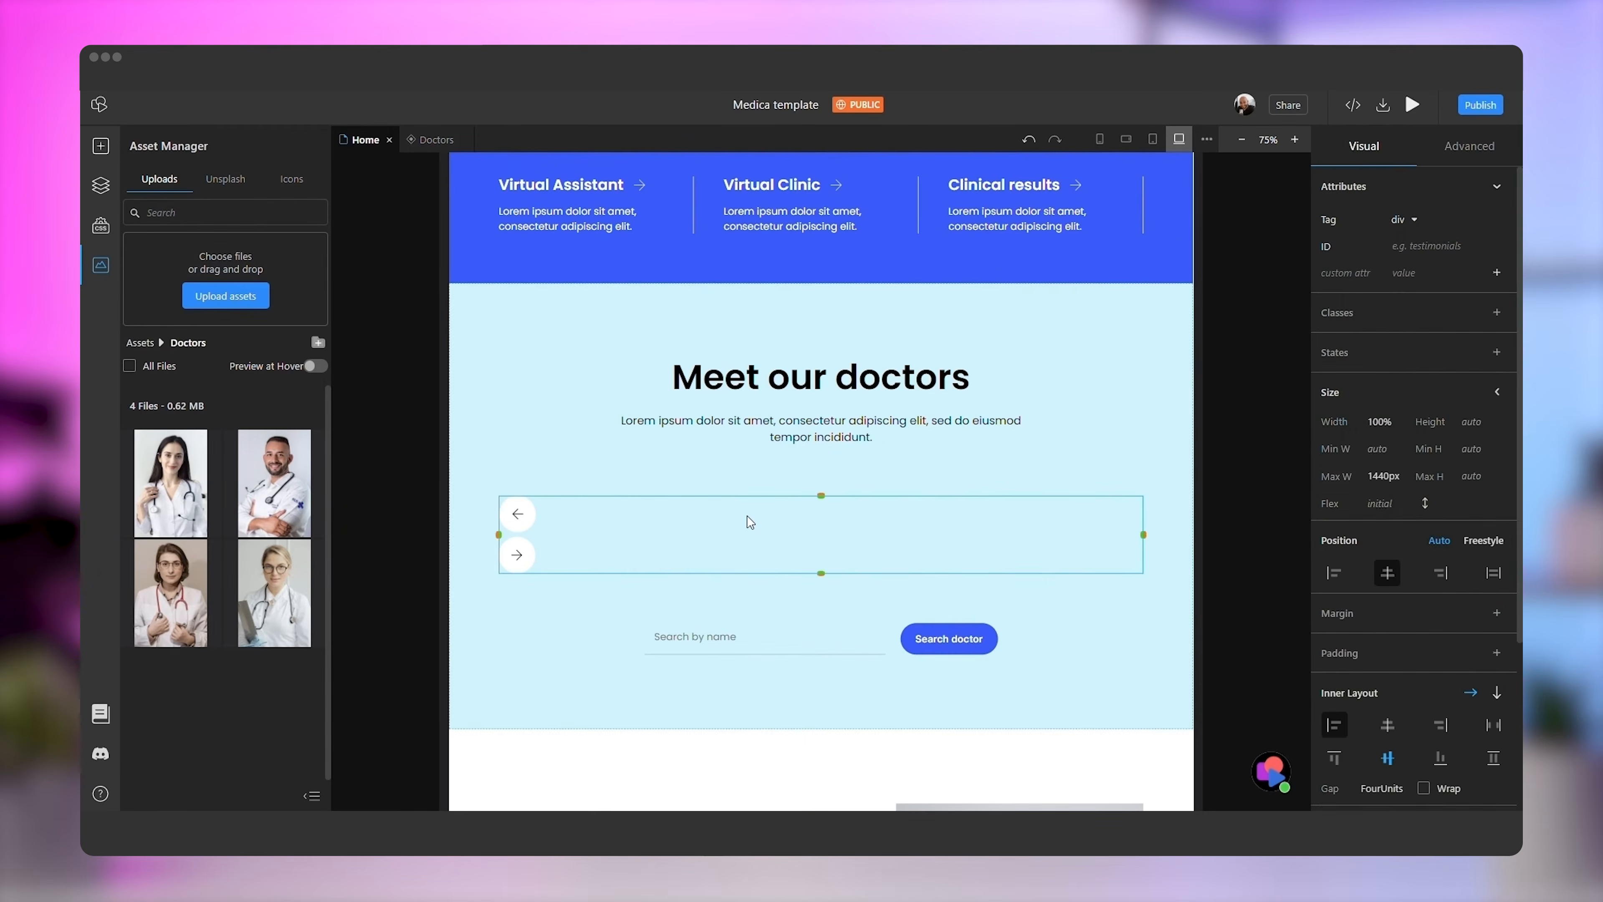
pyautogui.click(101, 185)
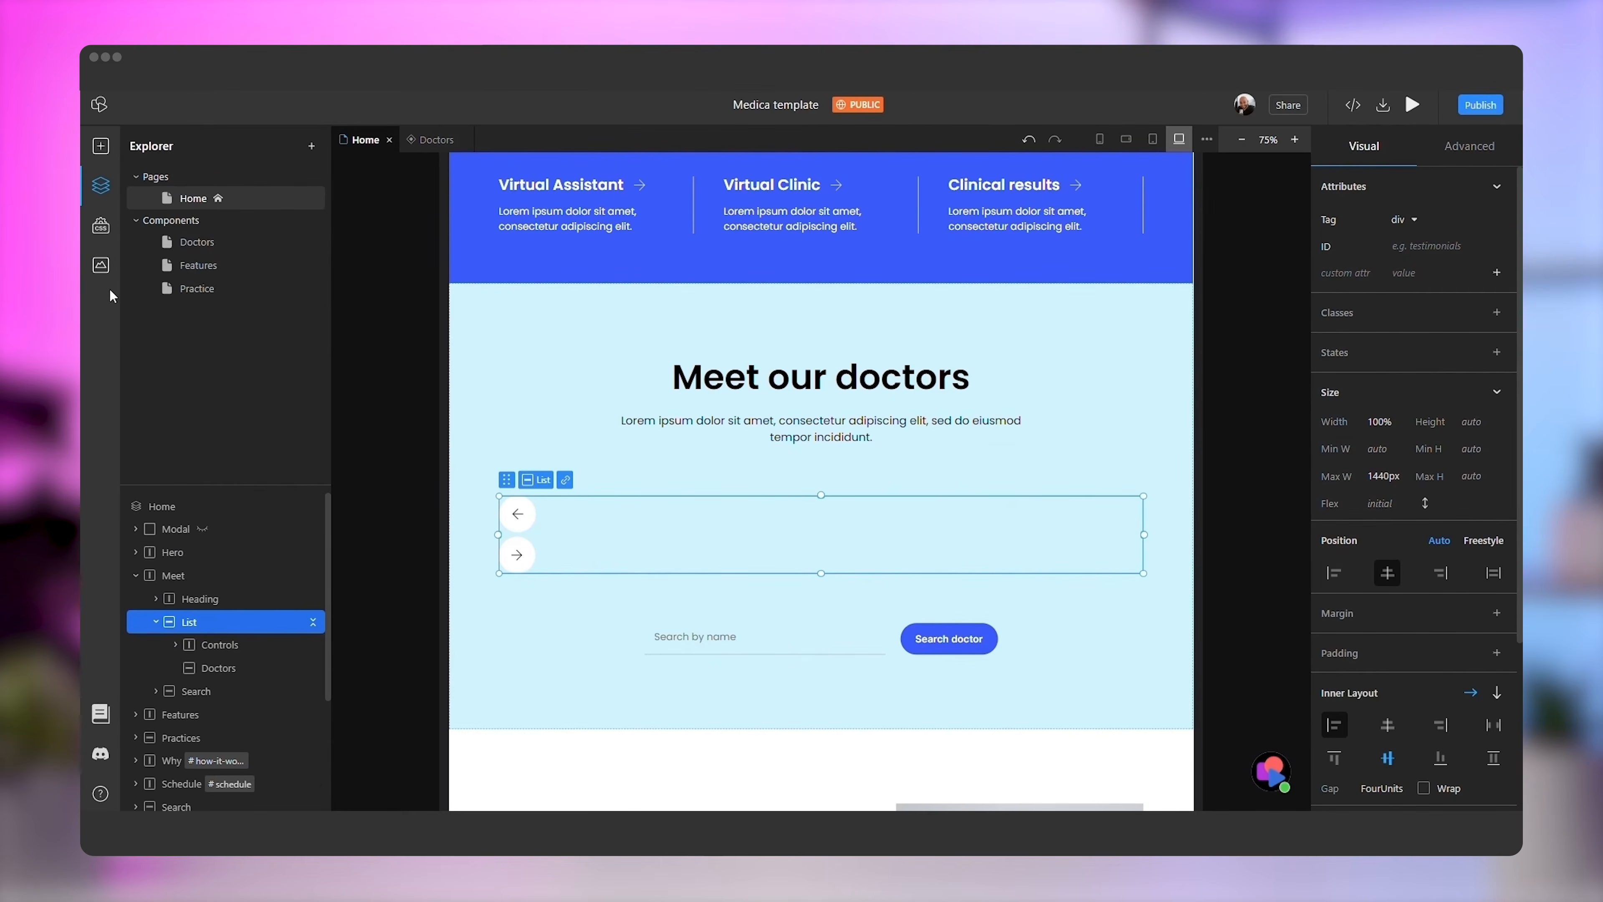
pyautogui.click(182, 669)
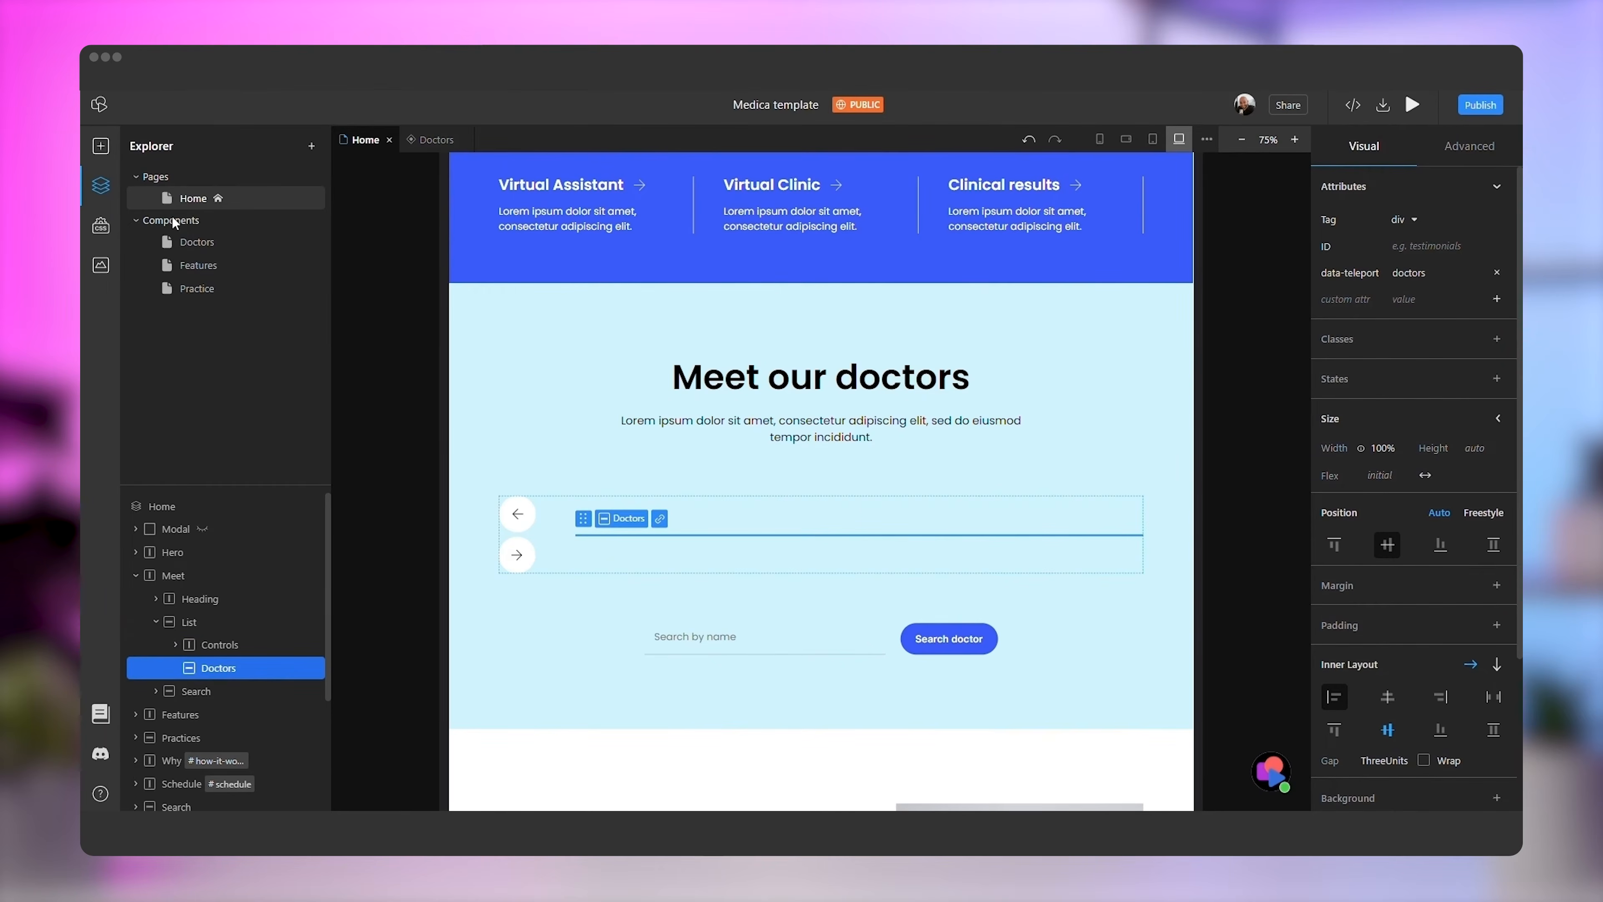
pyautogui.moveTo(217, 248); pyautogui.dragTo(219, 669)
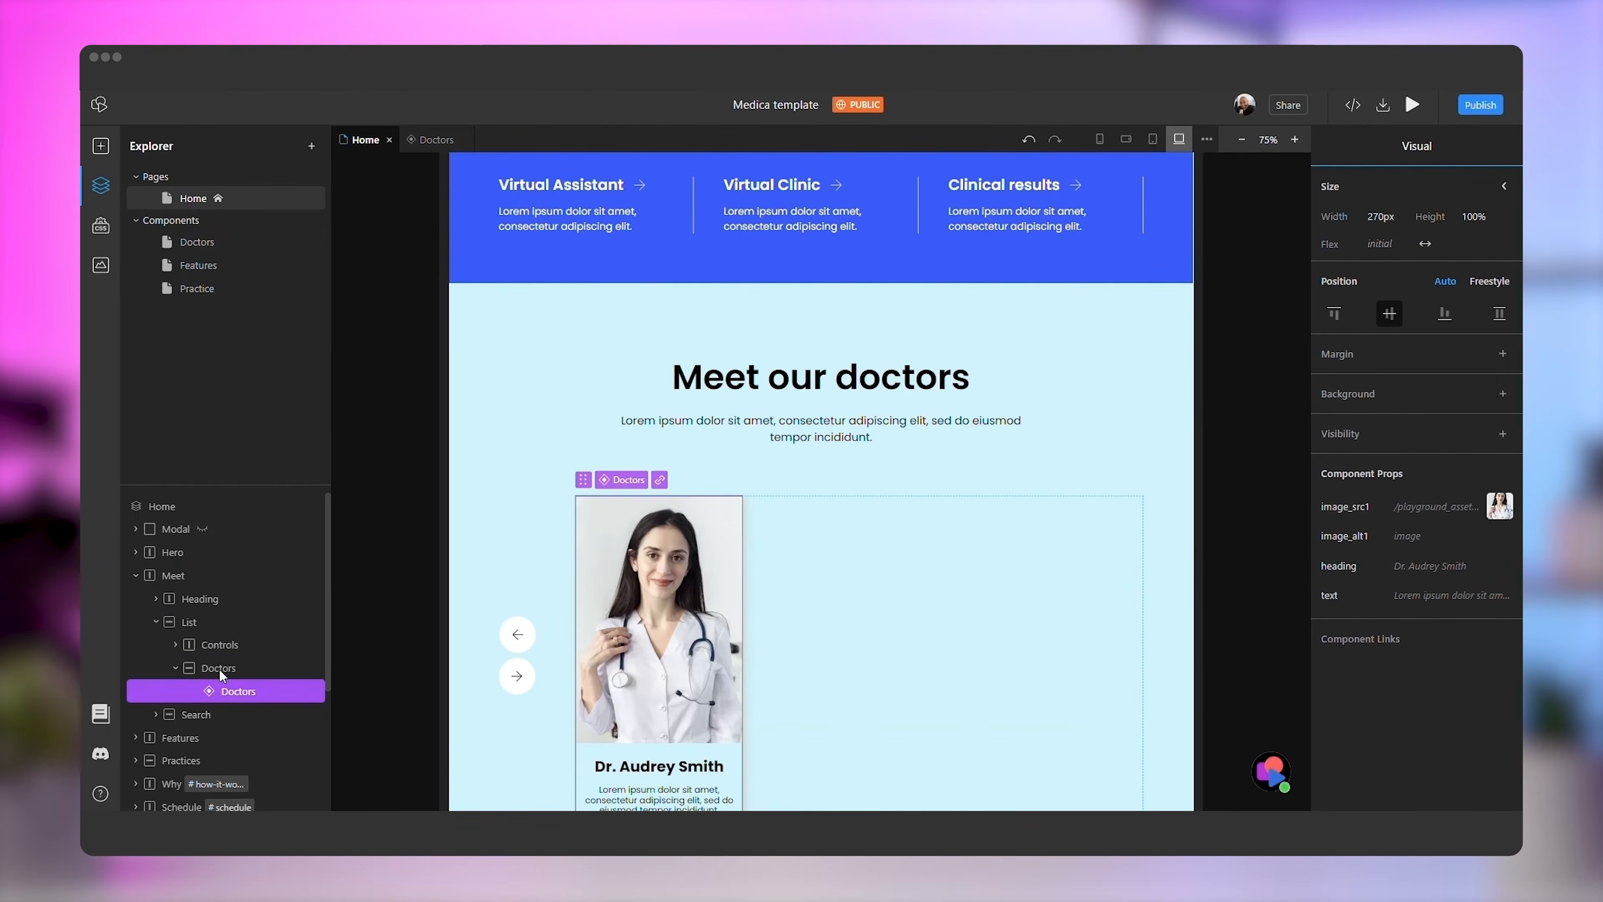
# Add a second Doctors card beside the first and duplicate it twice to make a row of four
pyautogui.scroll(-3, 852, 522)
pyautogui.moveTo(216, 247); pyautogui.dragTo(806, 408)
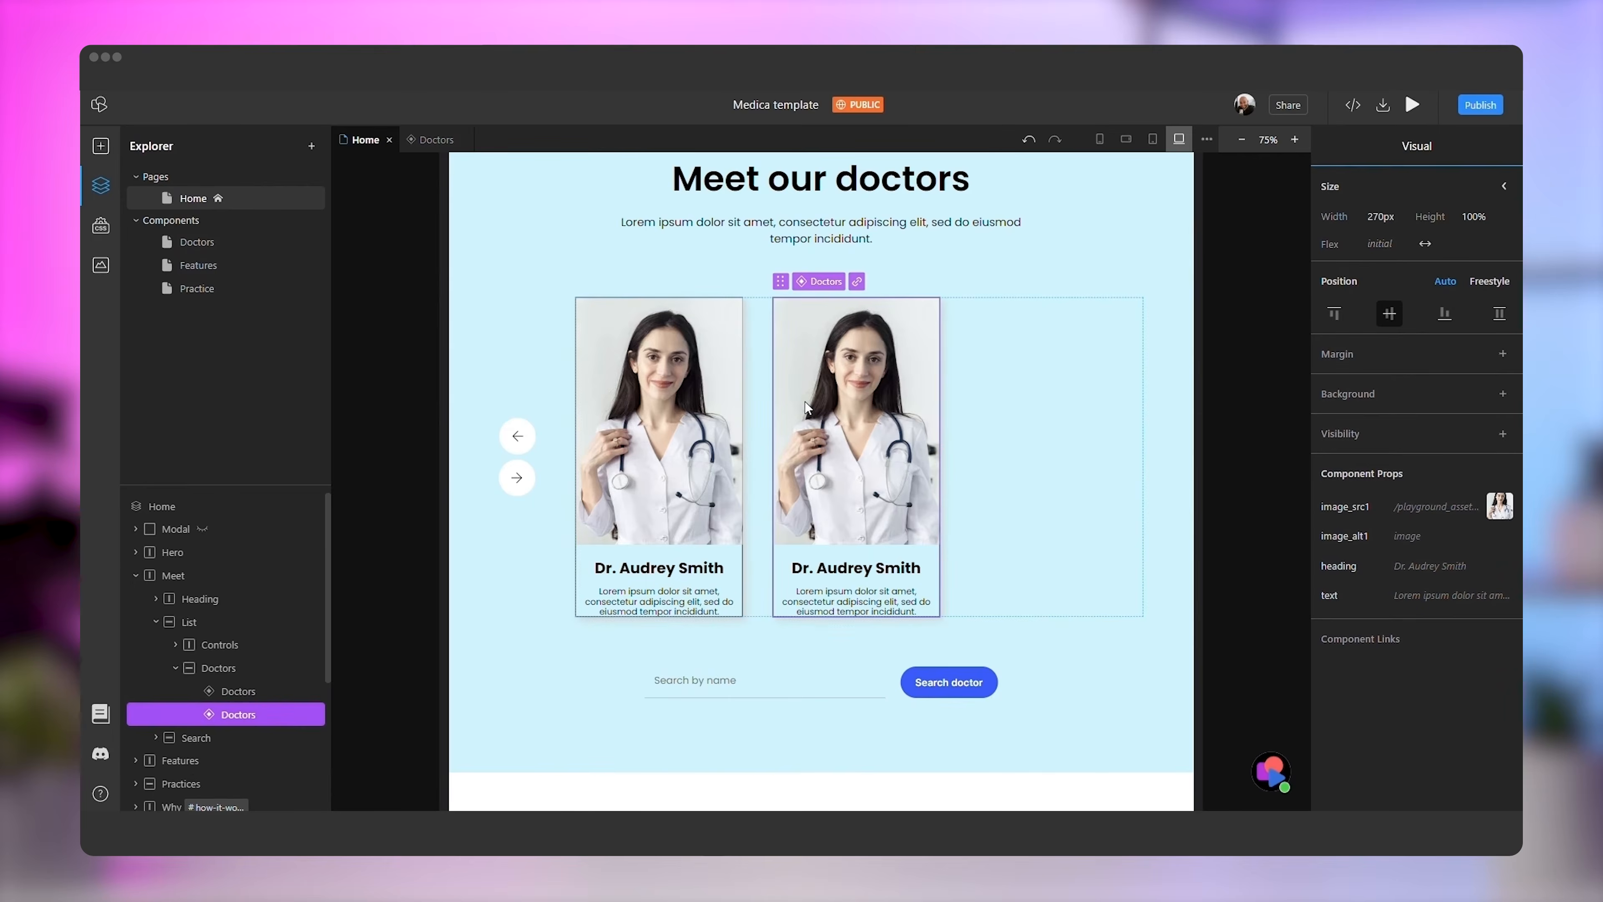
pyautogui.rightClick(835, 383)
pyautogui.click(867, 528)
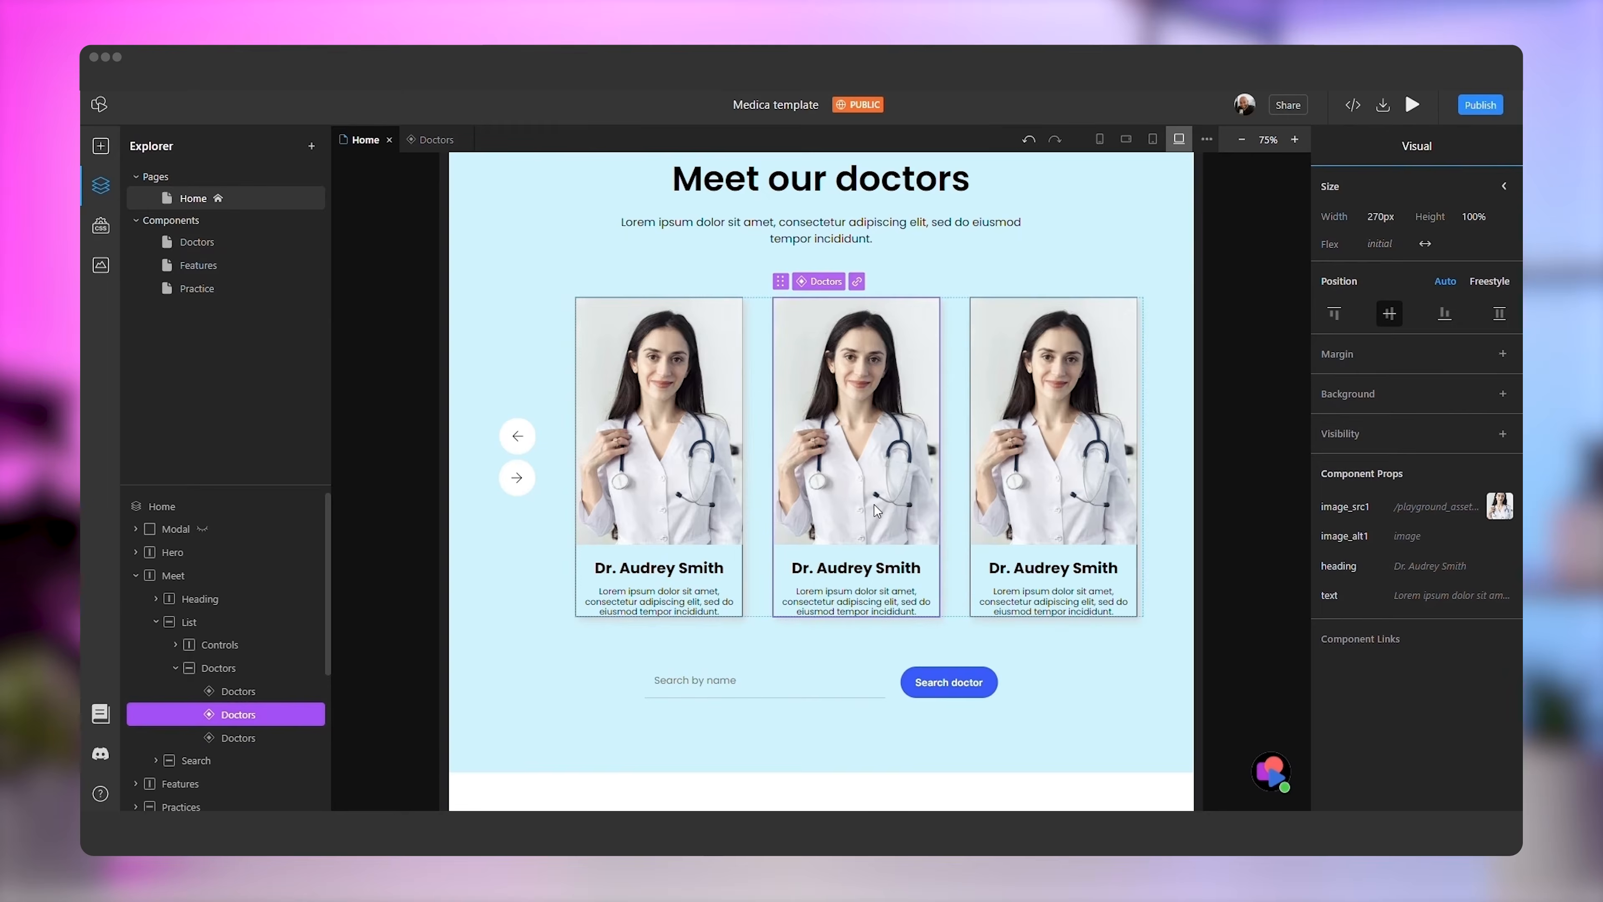
pyautogui.rightClick(877, 412)
pyautogui.click(928, 572)
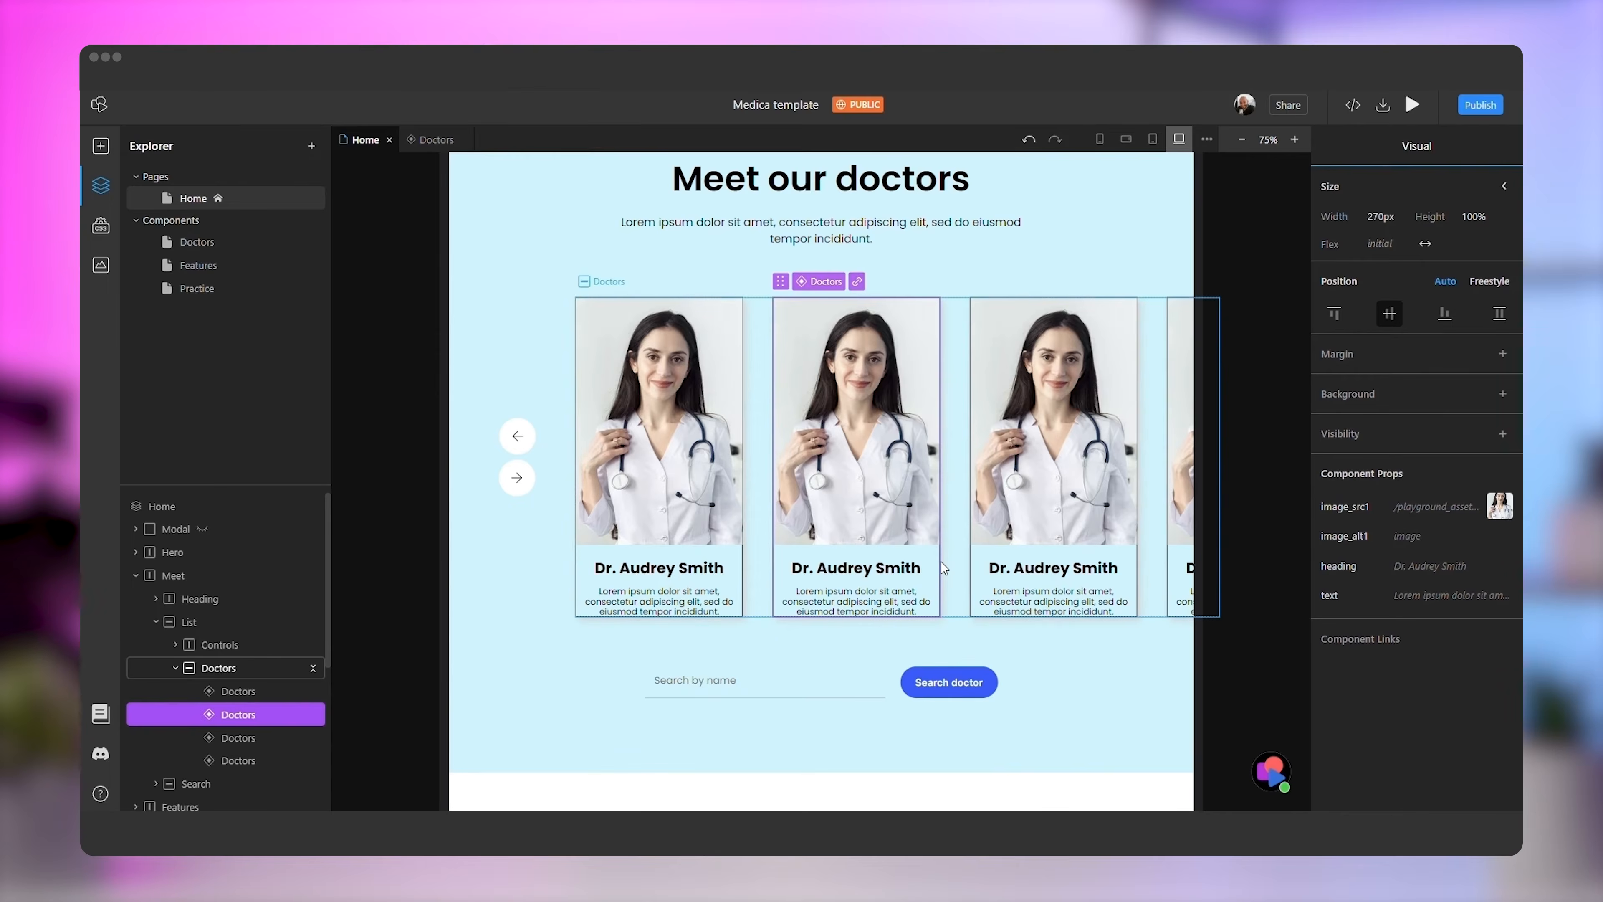
pyautogui.click(1041, 723)
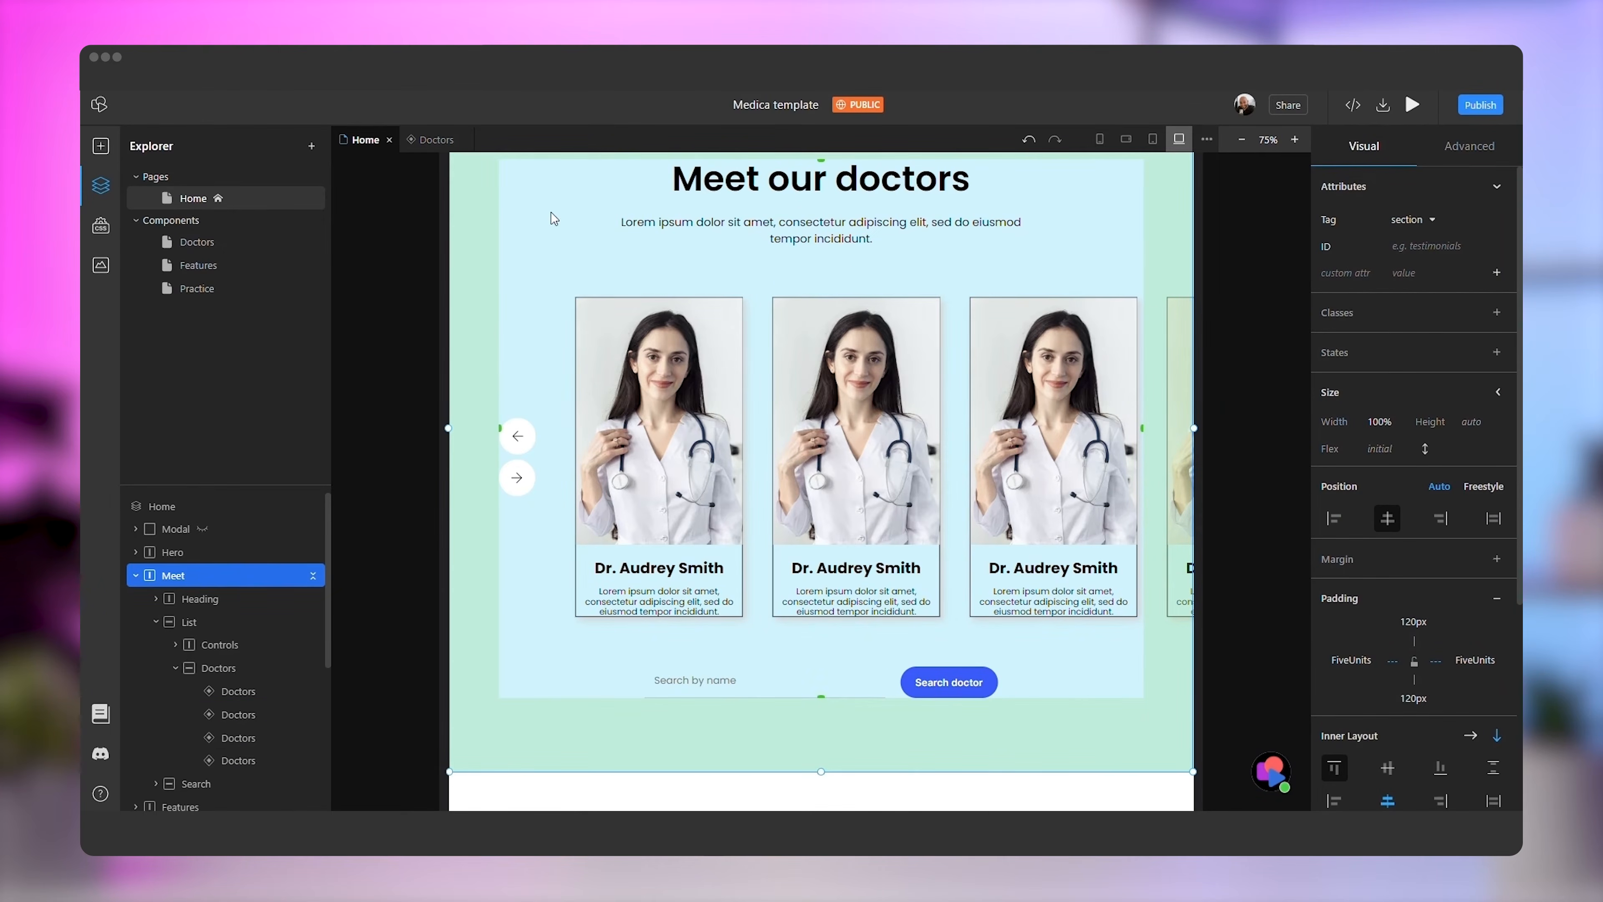
# Remove the border and shadow from the Doctors component's root element and return to the Home page
pyautogui.click(433, 139)
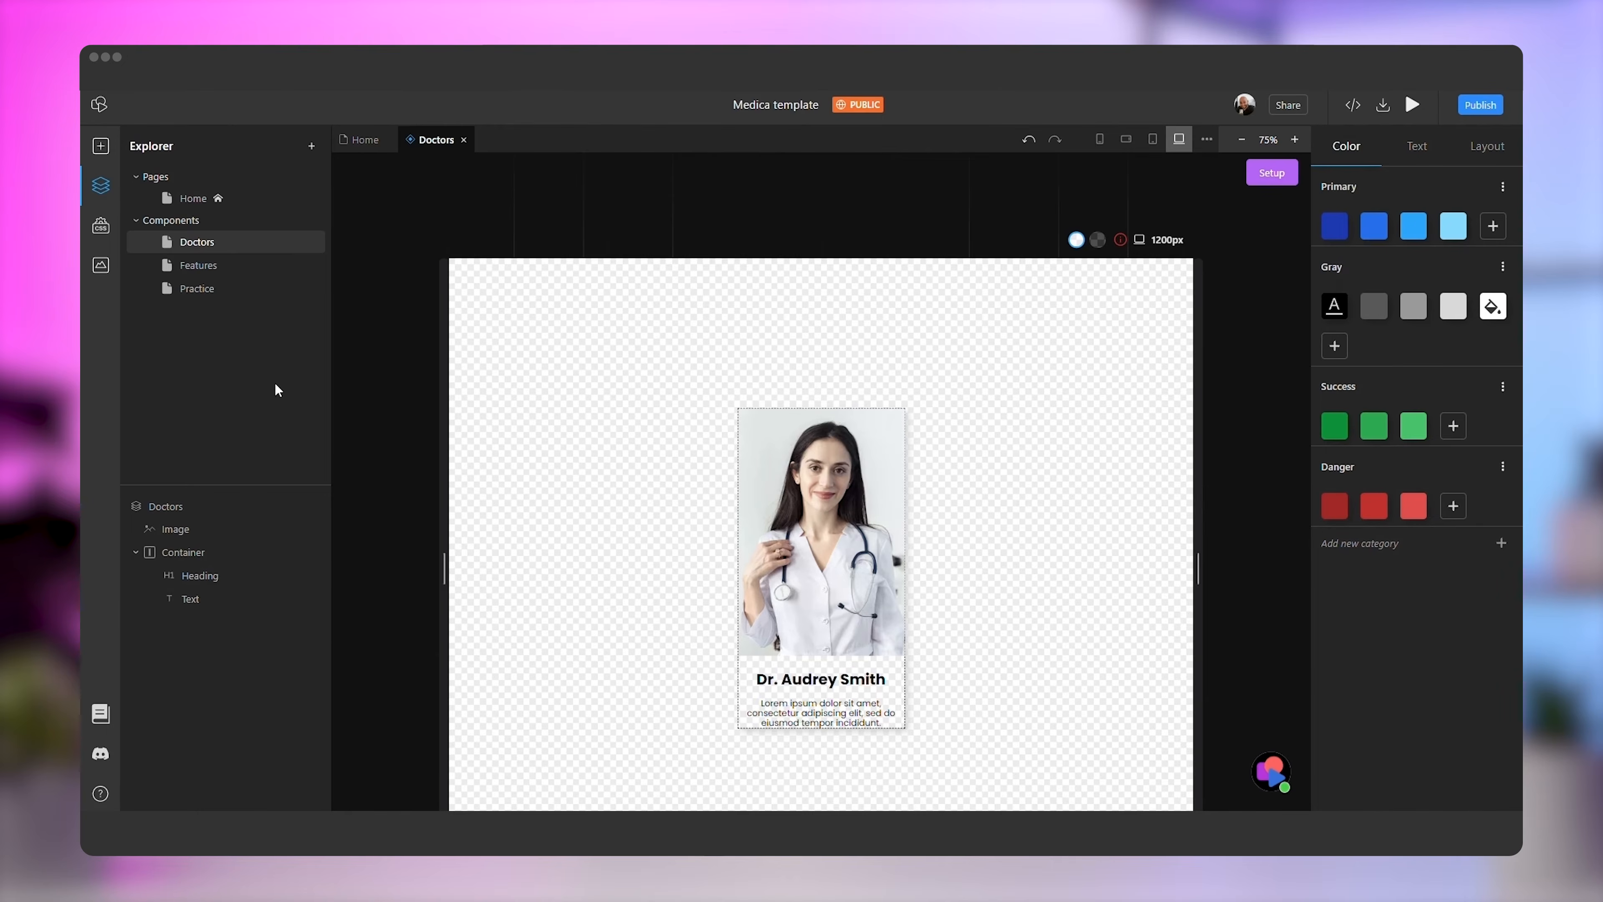
pyautogui.click(225, 504)
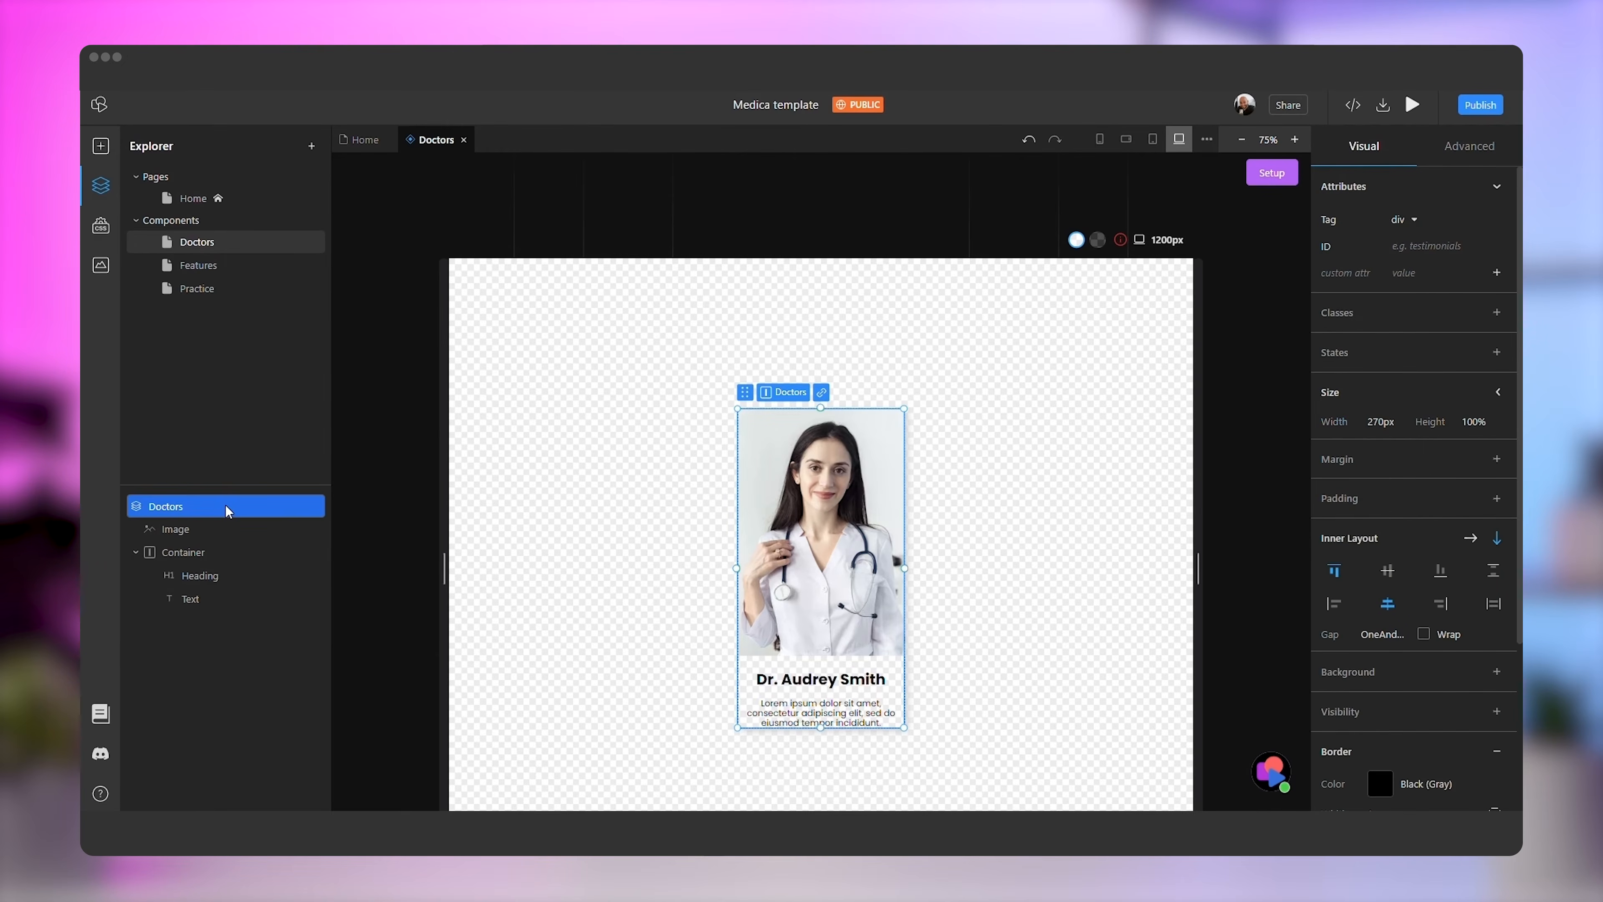
pyautogui.scroll(-4, 1375, 535)
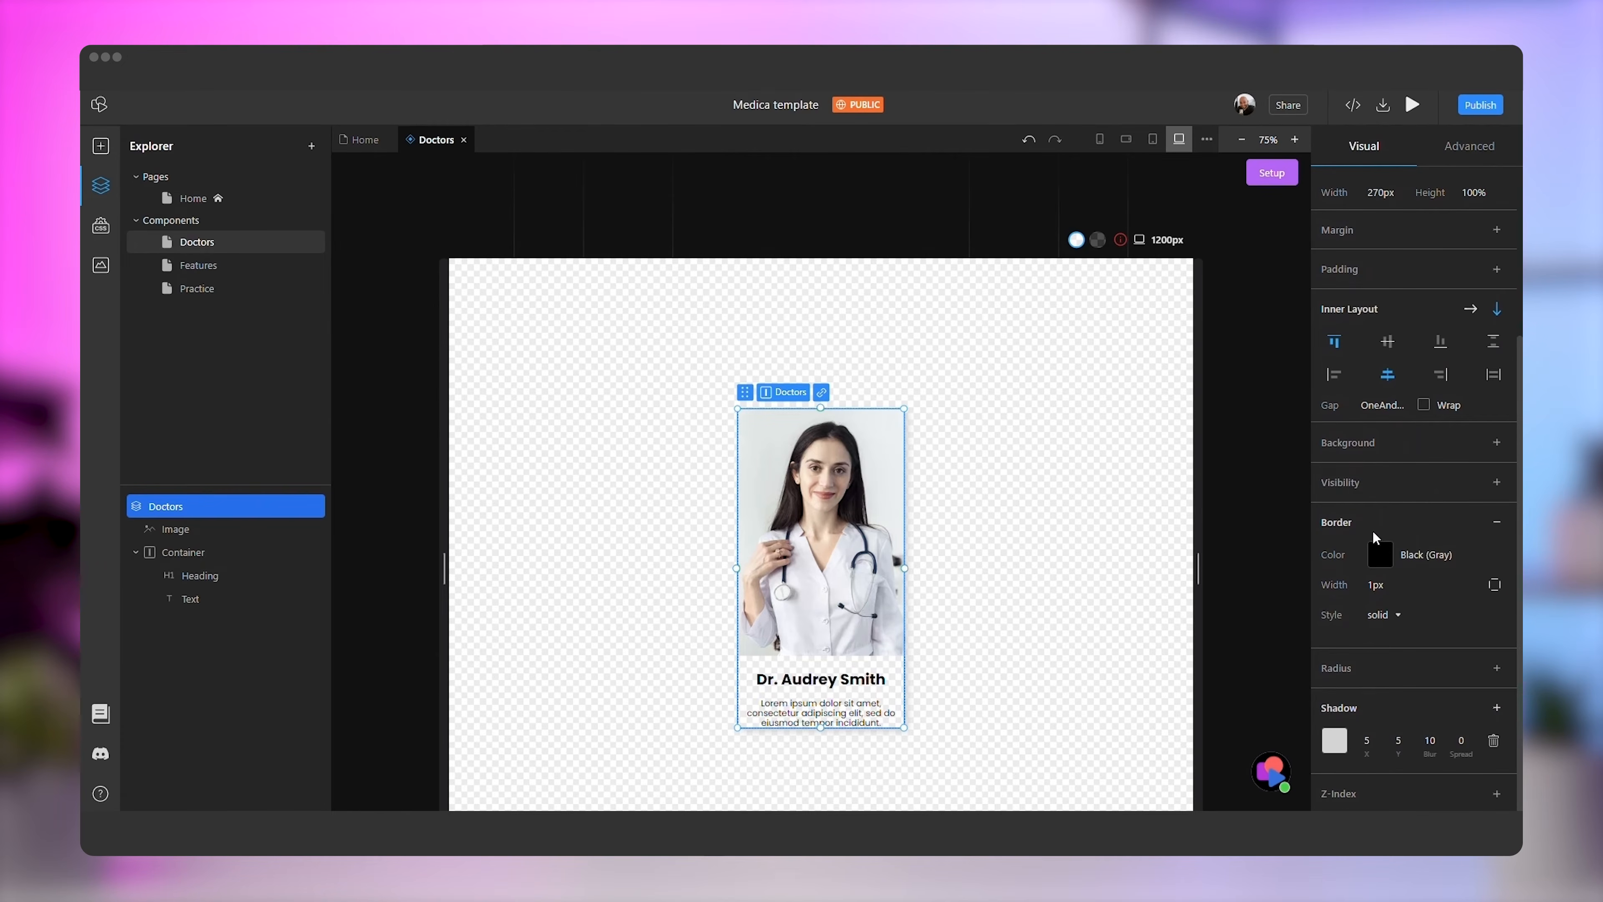
pyautogui.click(1492, 521)
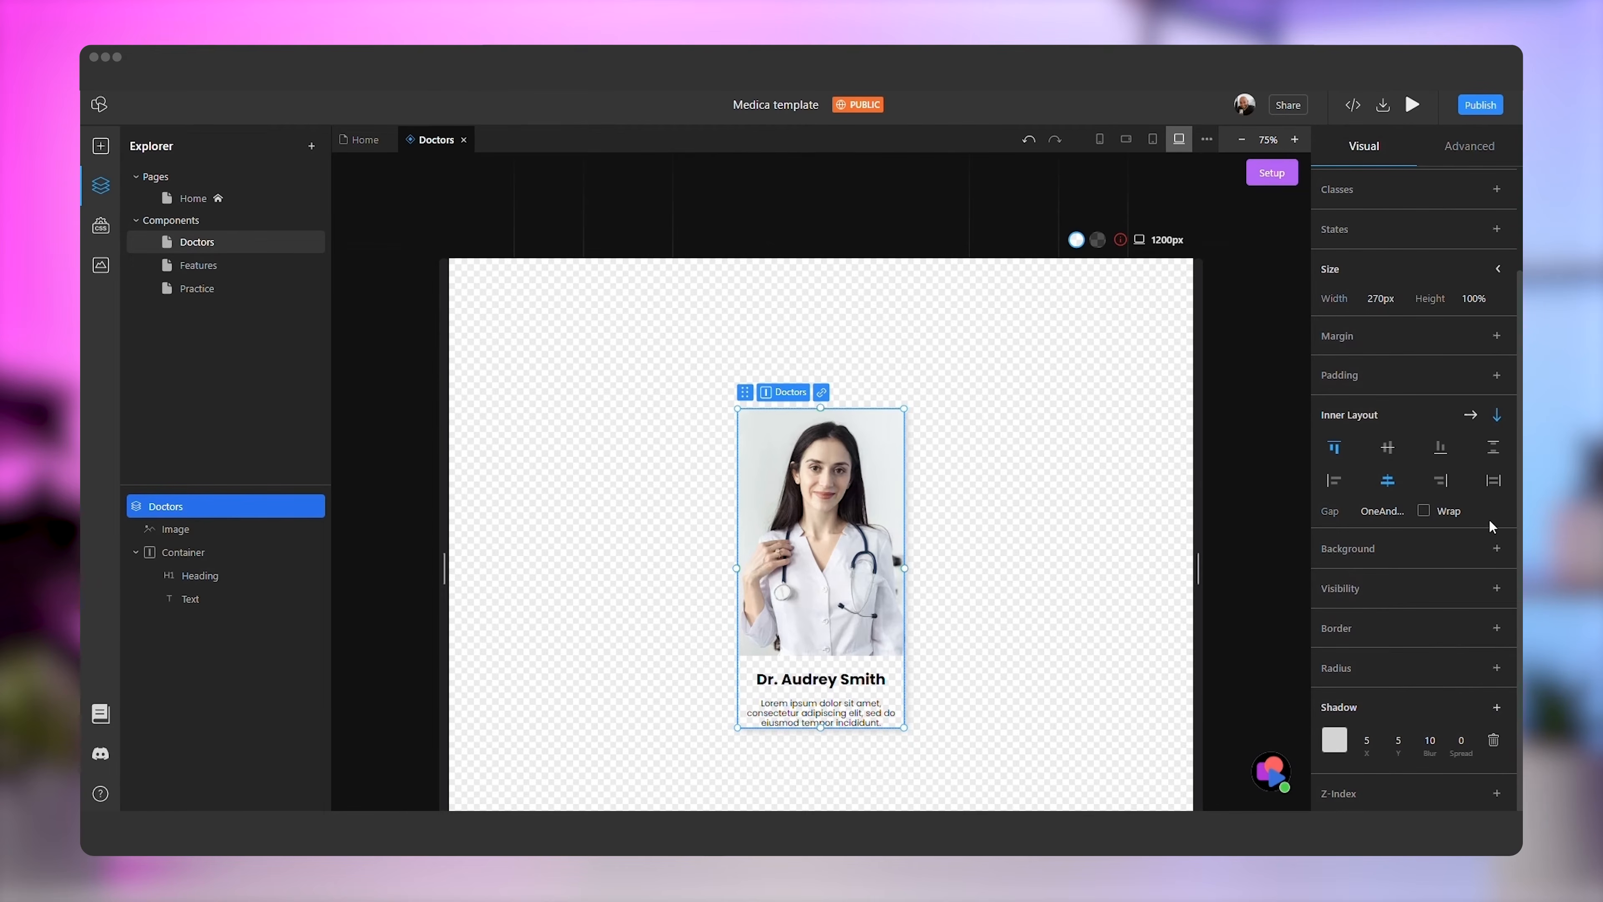
pyautogui.click(1494, 737)
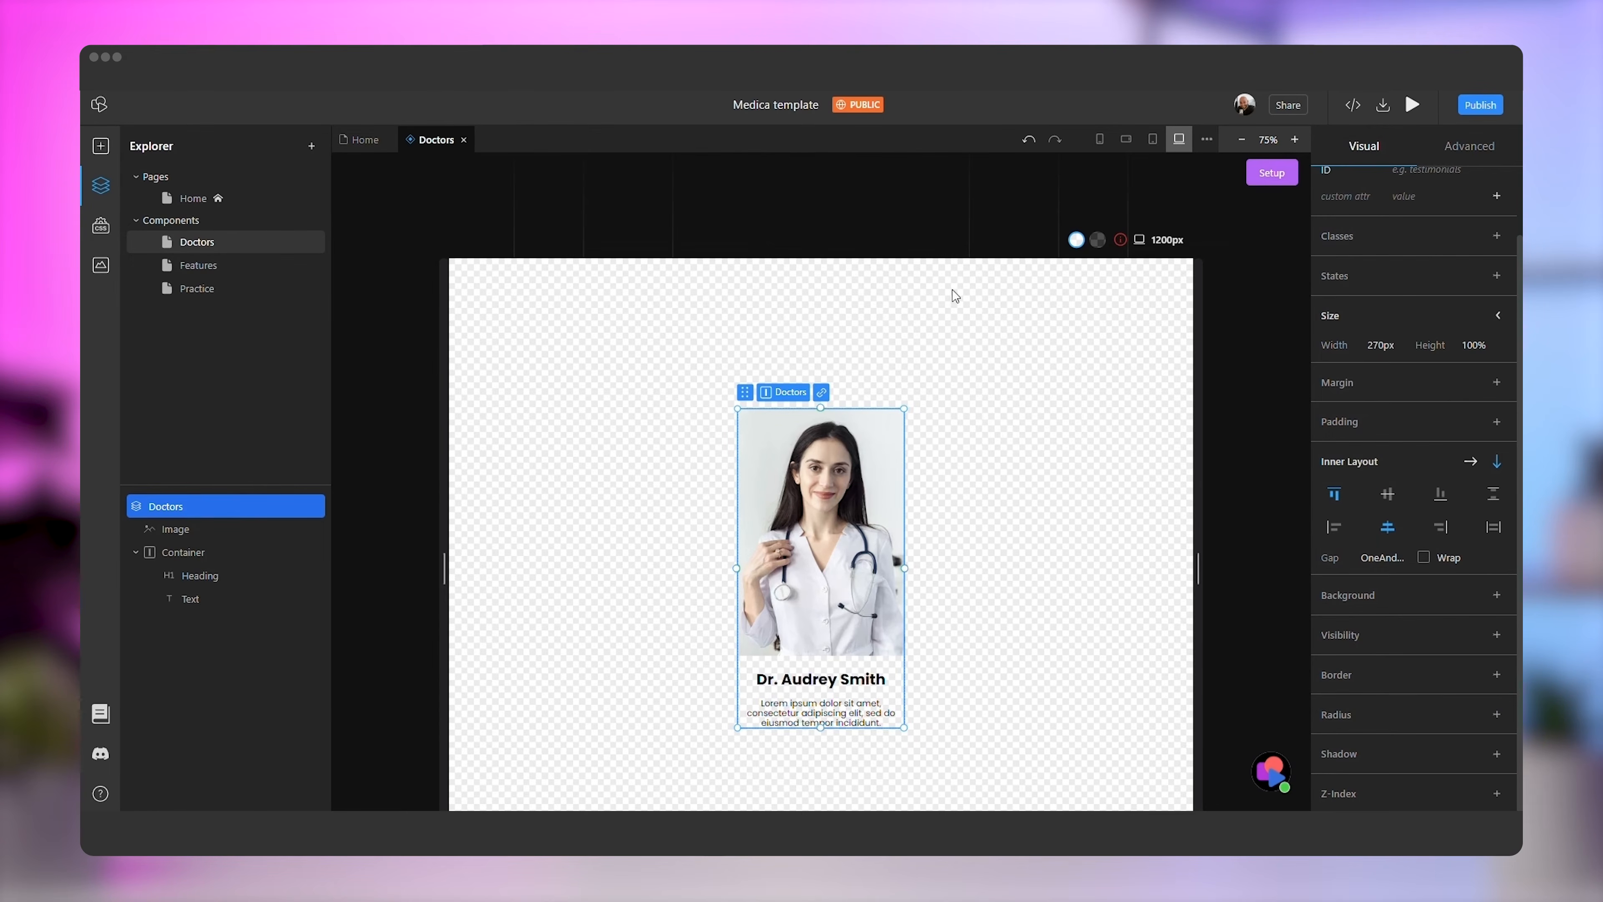
pyautogui.click(378, 139)
pyautogui.scroll(-12, 996, 461)
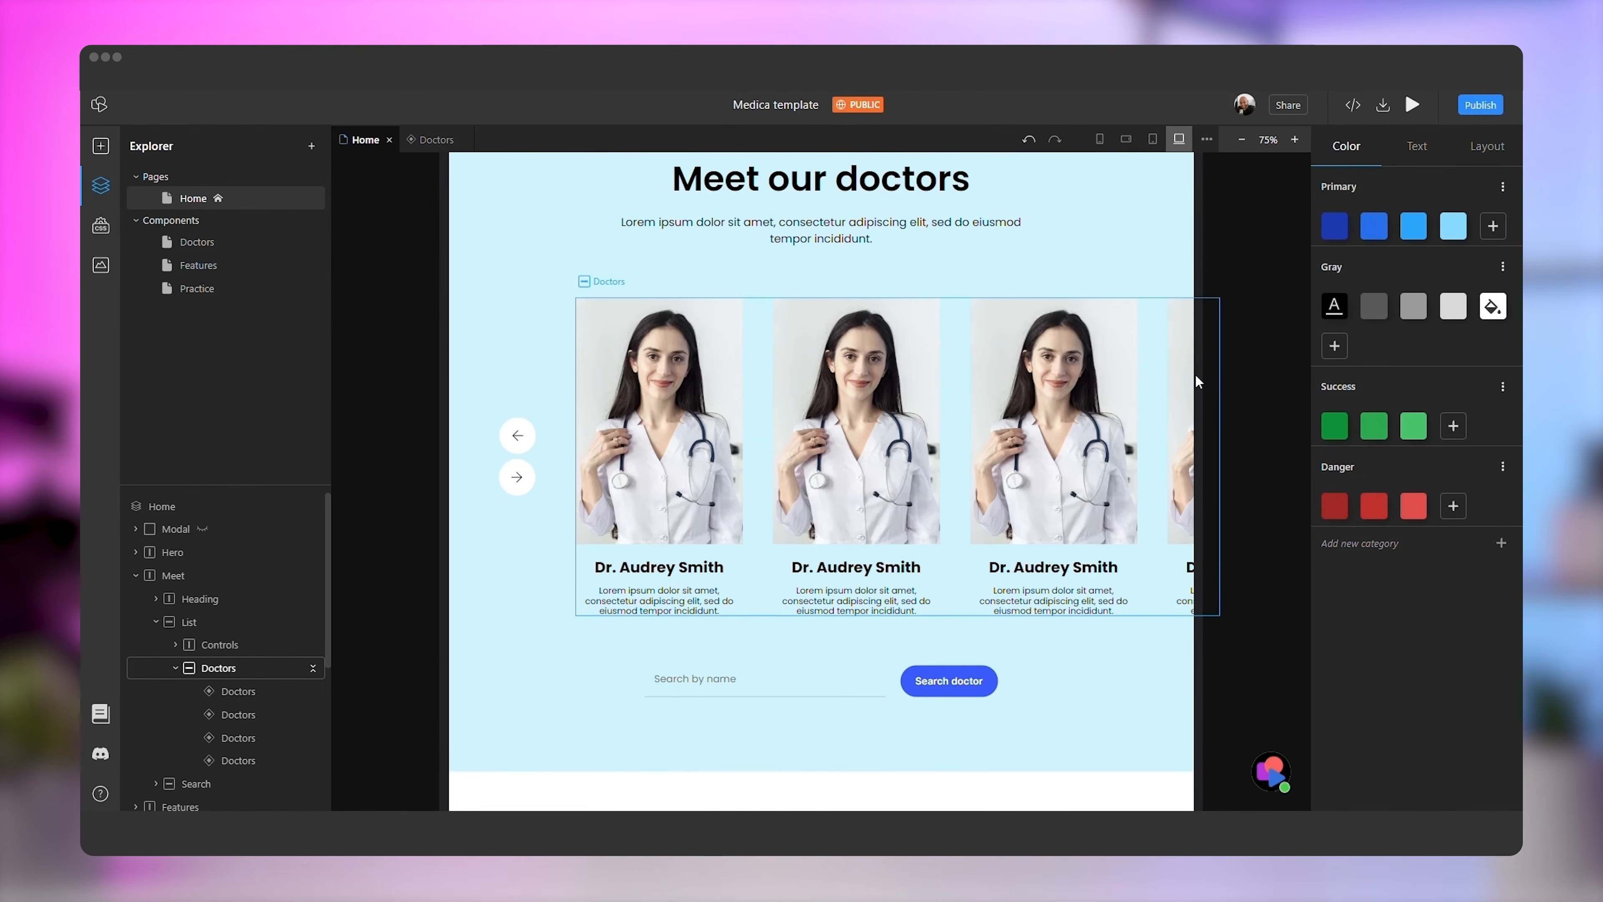
# Replace the image of the second Doctors card with doctor-2.png from the uploaded Doctors assets
pyautogui.click(1022, 740)
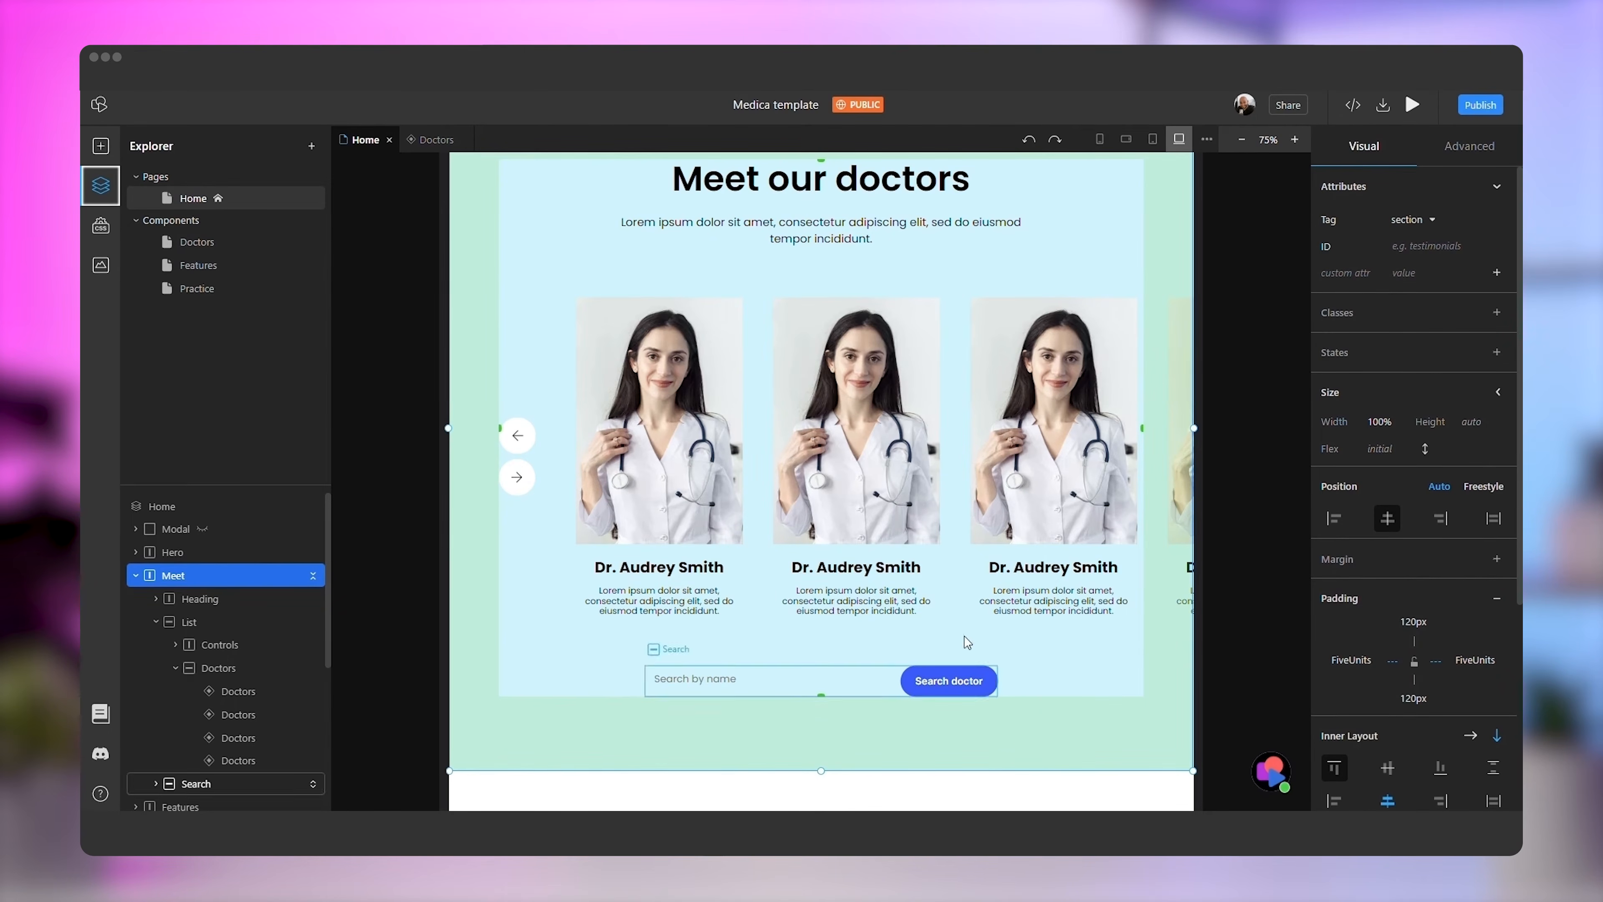
pyautogui.click(926, 537)
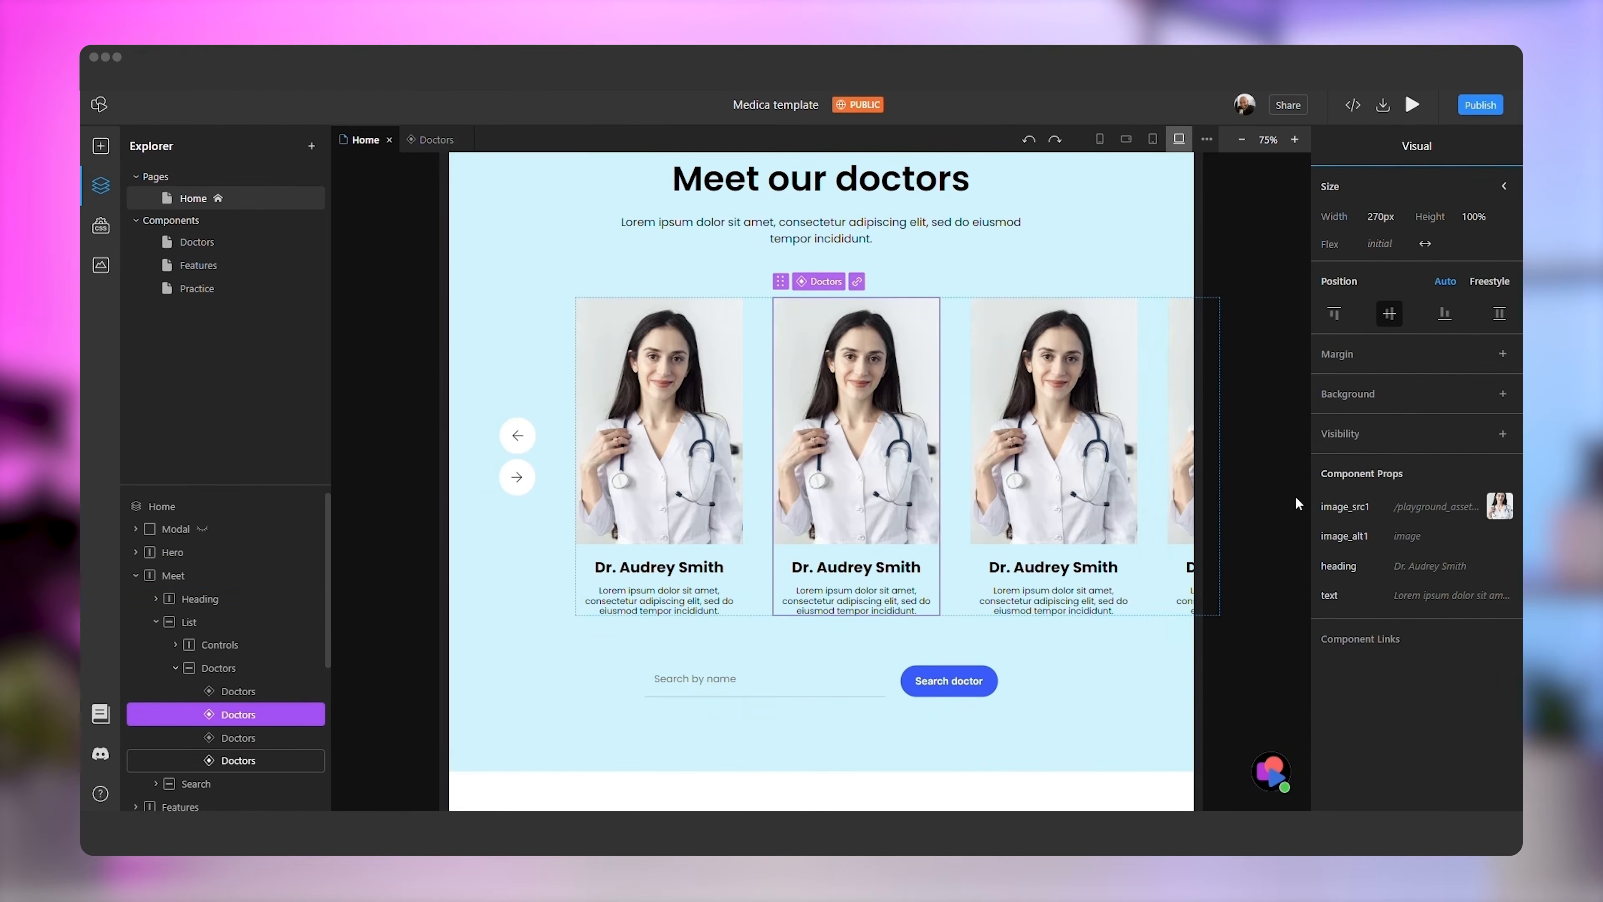
pyautogui.click(100, 264)
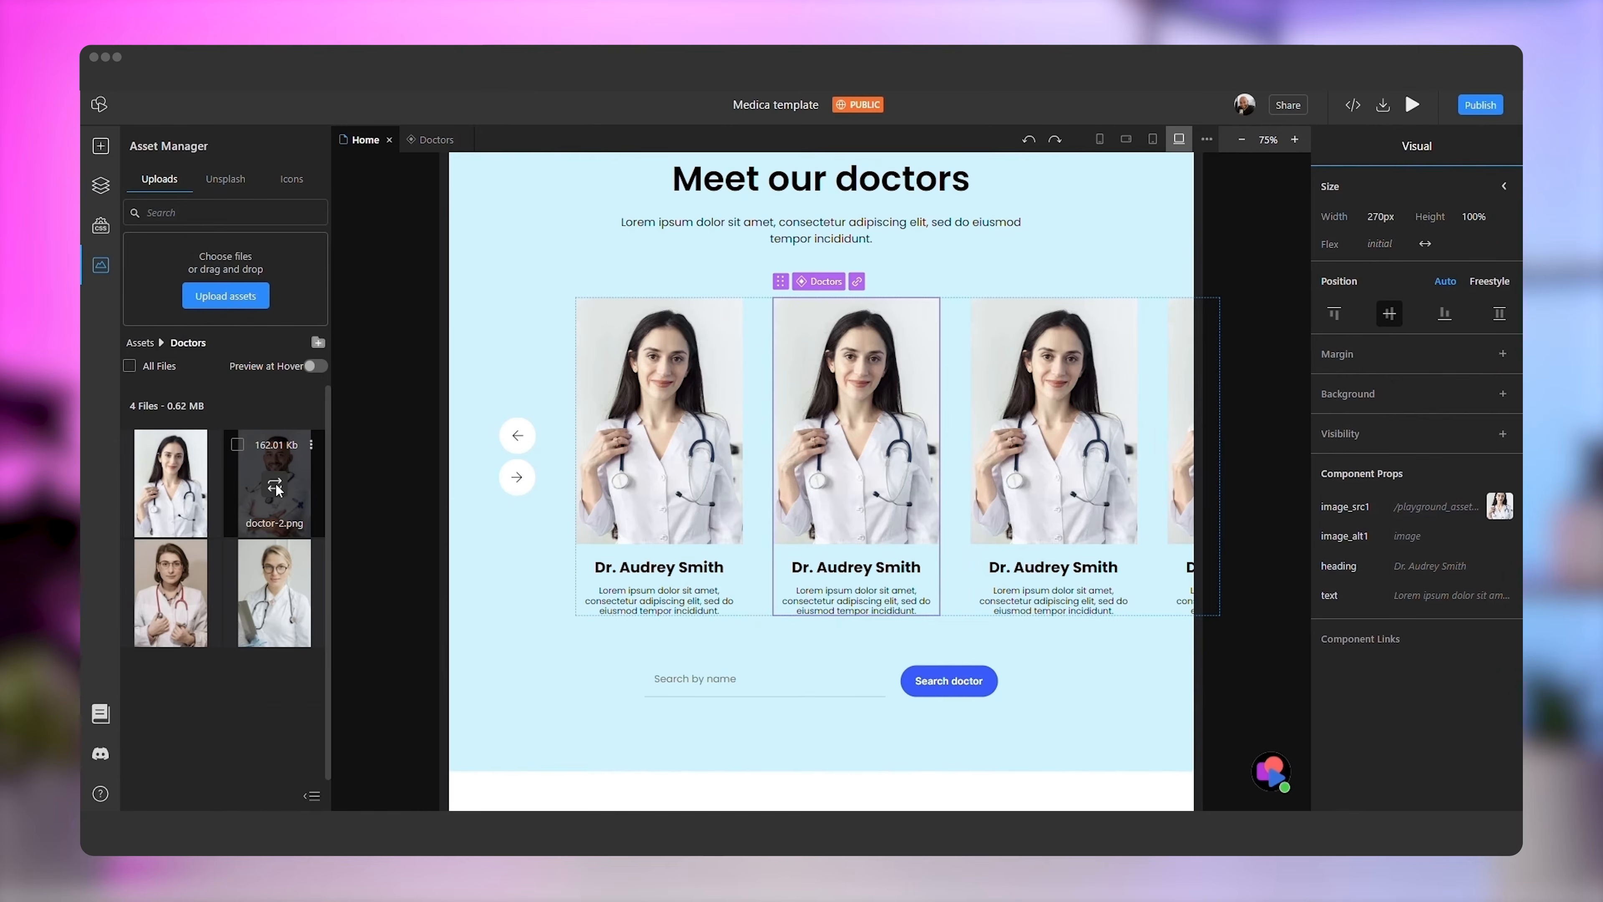
pyautogui.click(275, 488)
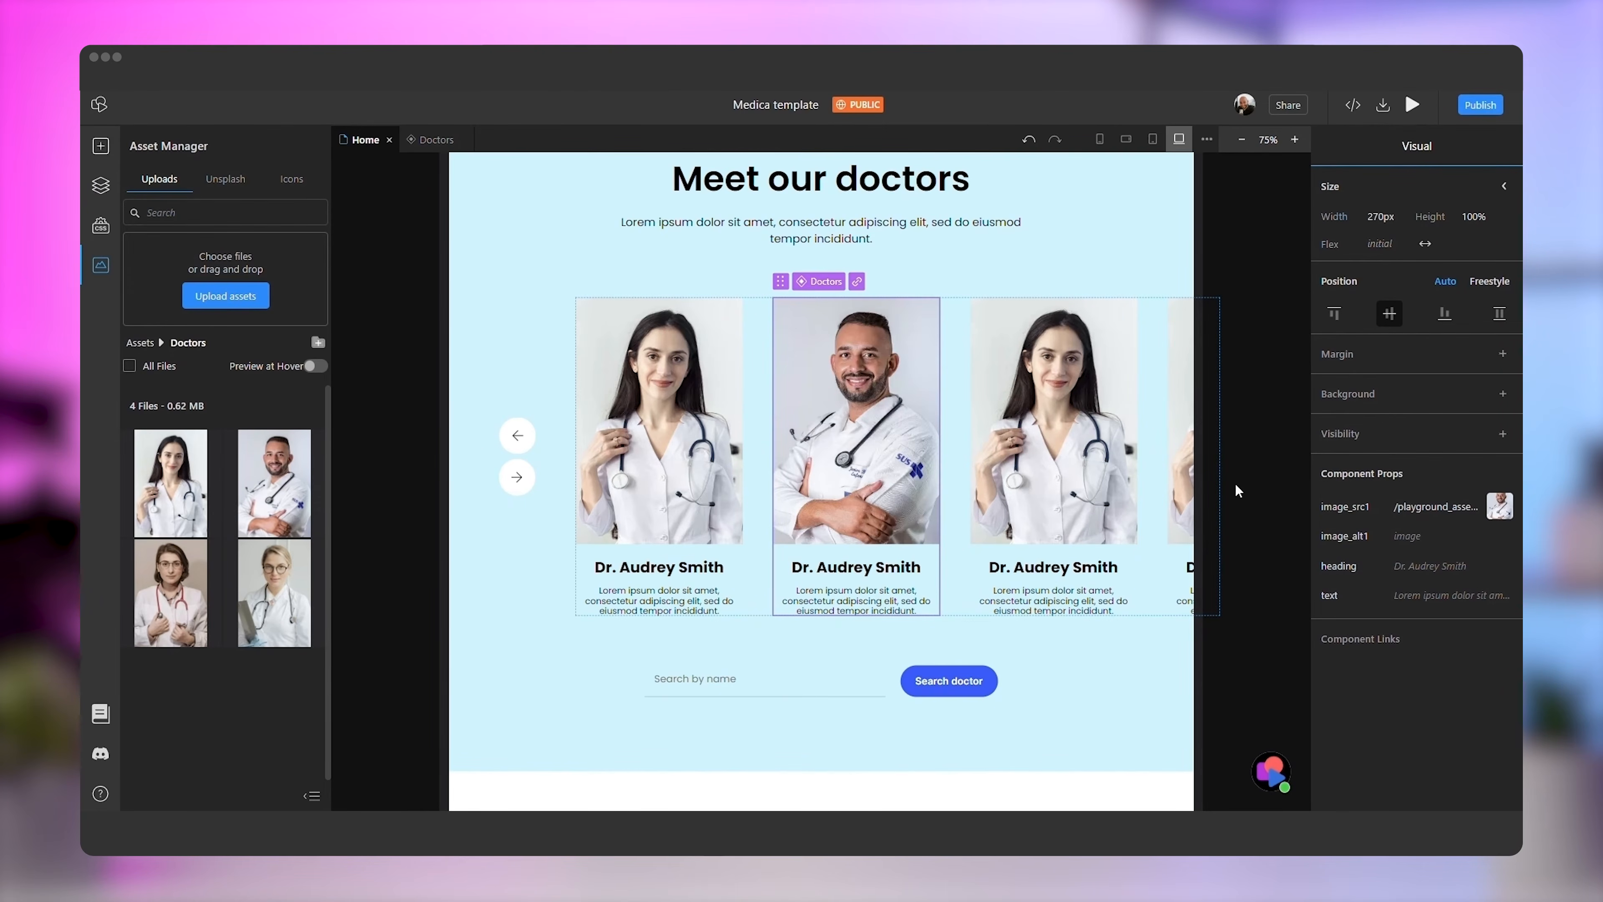
# Enter the male doctor's name as the second card's heading prop and an image description with his name as image_alt1
pyautogui.click(1478, 575)
pyautogui.write('Dr. Dan Brown')
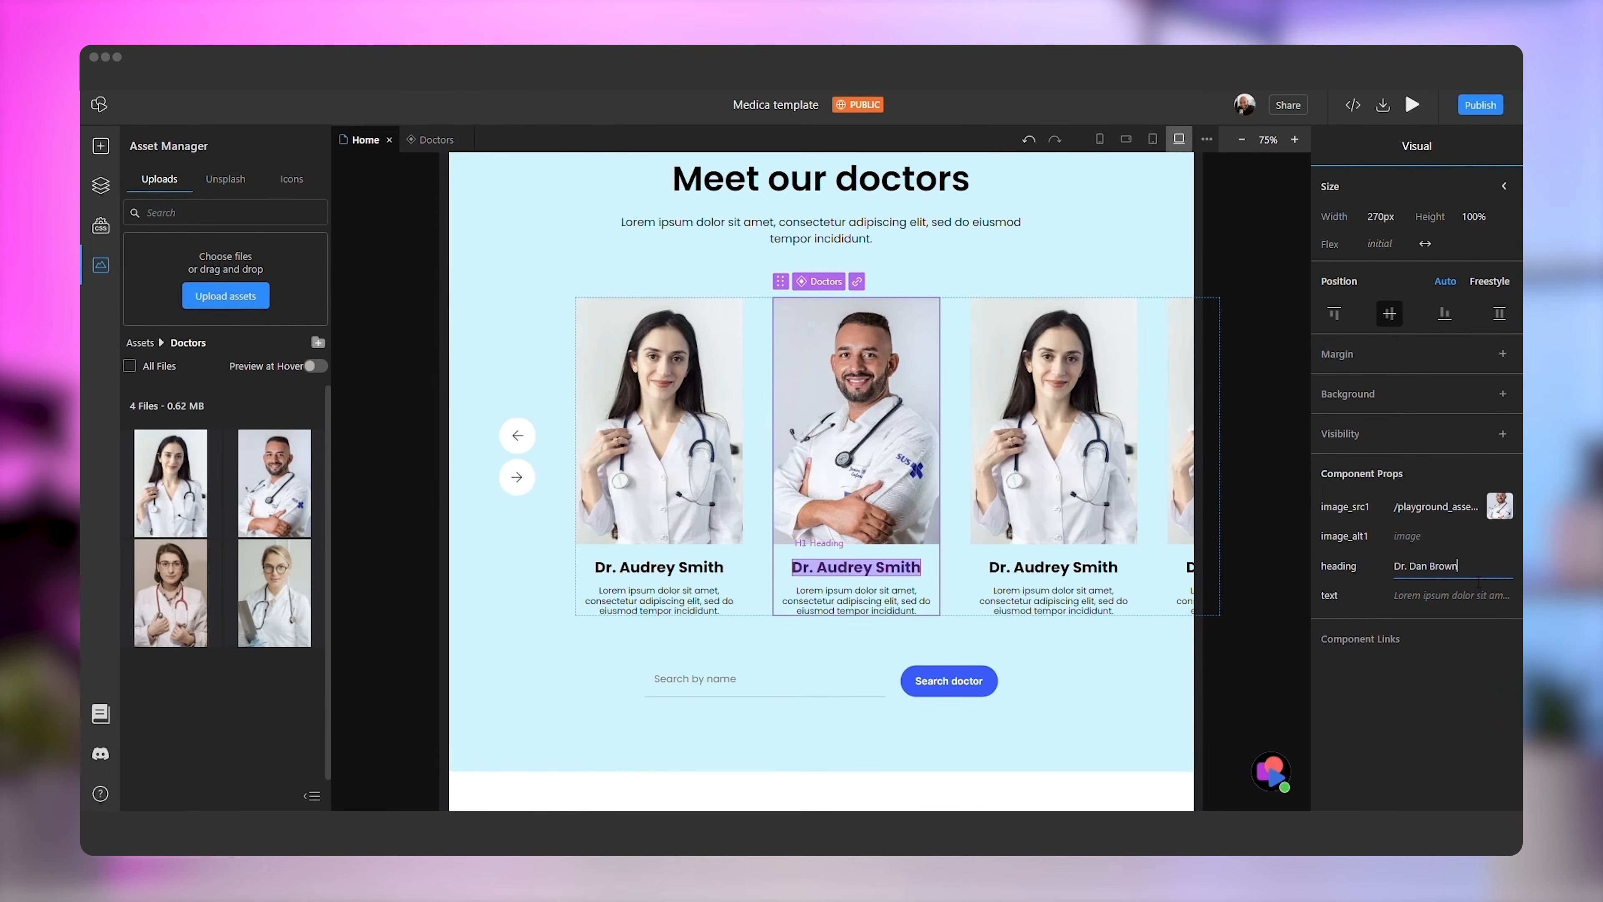
pyautogui.click(1449, 546)
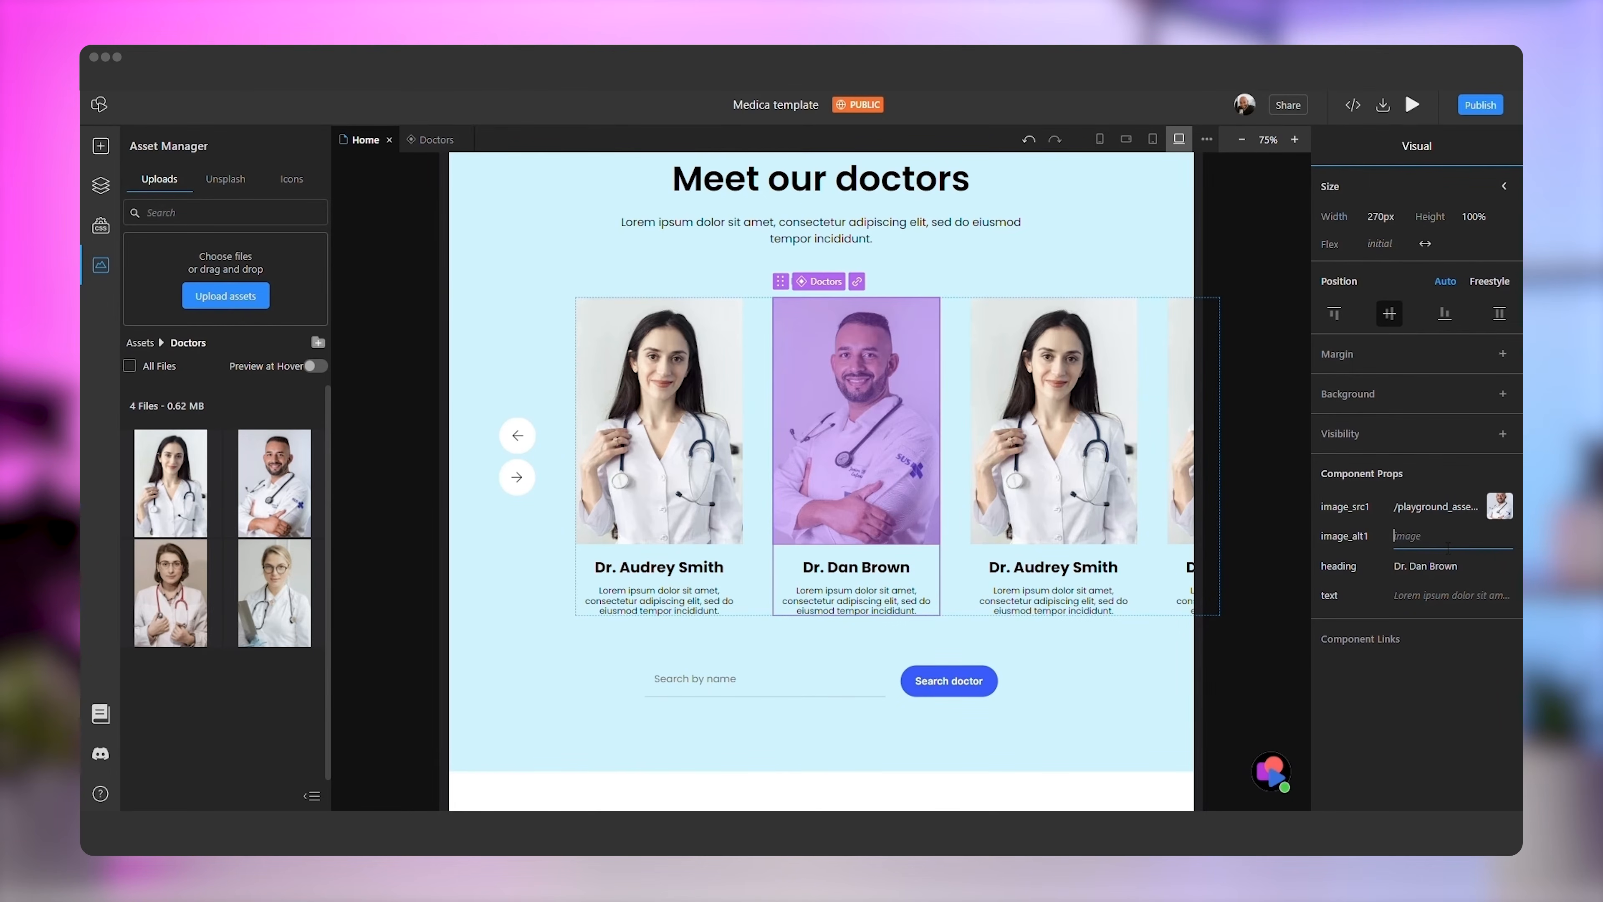
pyautogui.write('Image of Dr Dan Brown')
# Enter the doctor's name as the third card's heading and swap its image for the photo of the doctor with glasses and brown hair
pyautogui.click(1067, 495)
pyautogui.click(1437, 570)
pyautogui.write('Dr. Annie Jones')
pyautogui.press('Return')
pyautogui.click(170, 592)
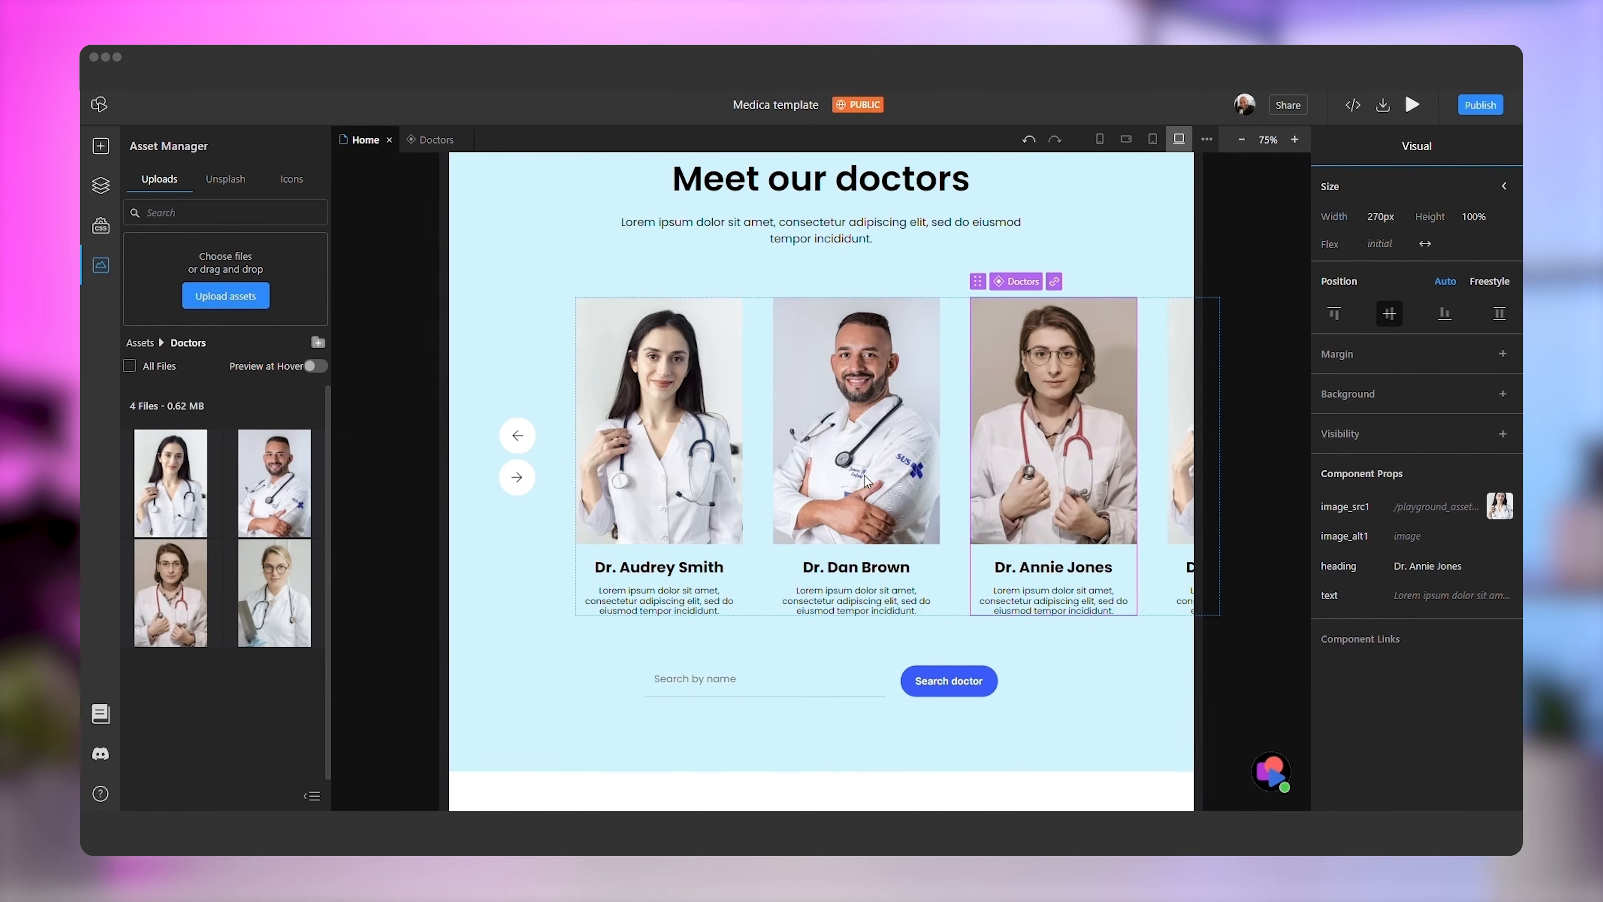
# Enter the doctor's name as the heading prop of the fourth Doctors card
pyautogui.click(1182, 518)
pyautogui.click(1445, 570)
pyautogui.write('Dr. Jane D')
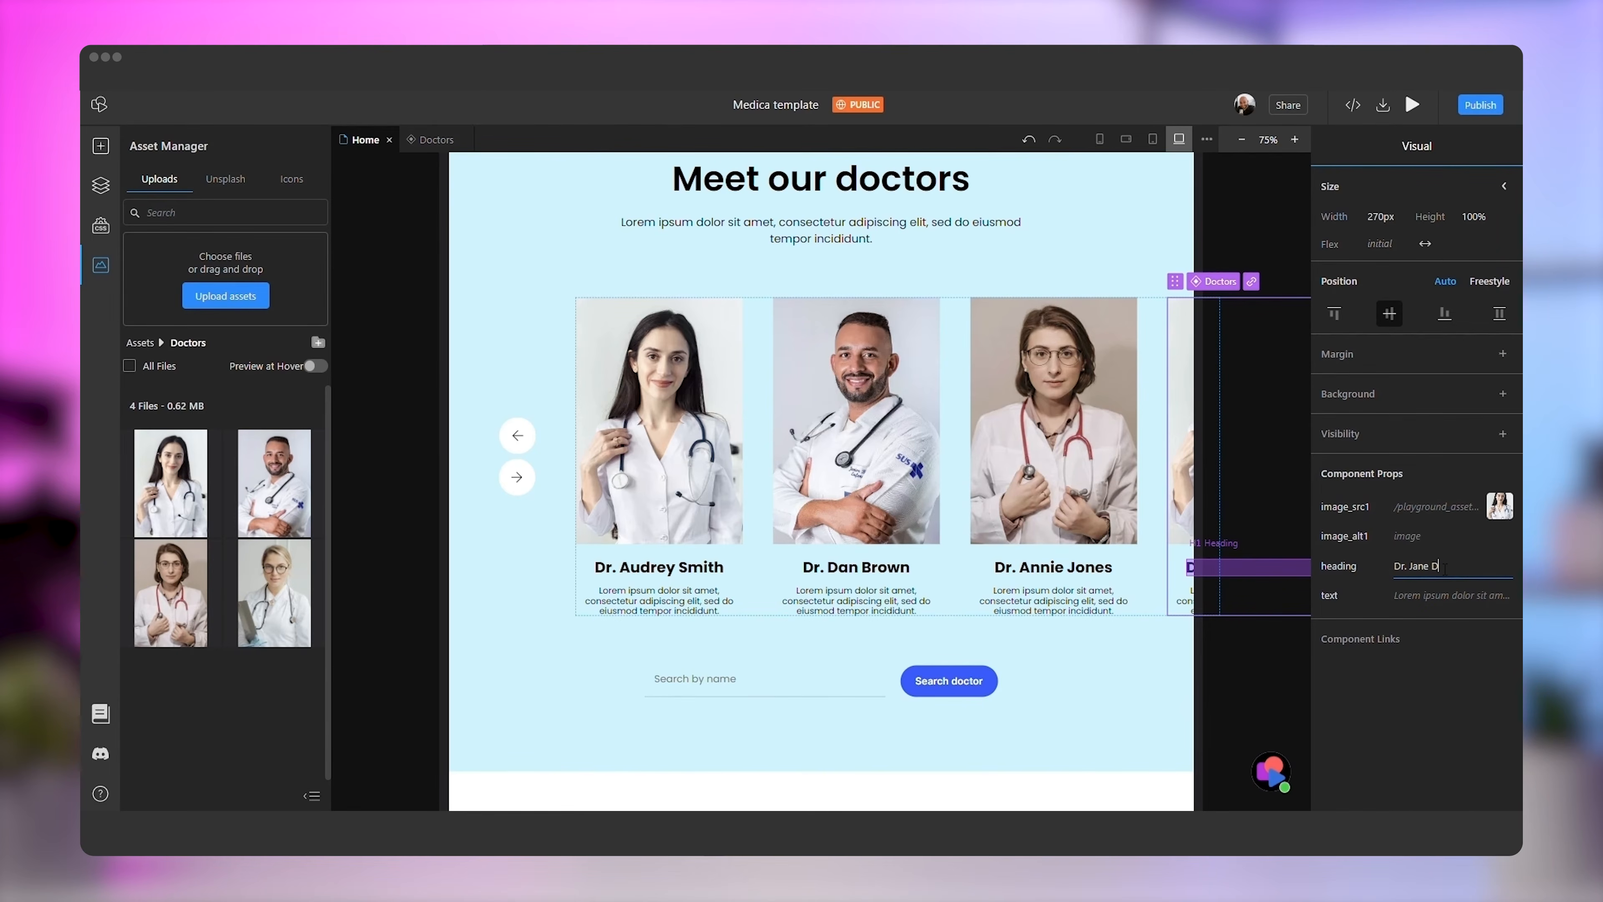
# Detach the first Doctors card from its component so that it is an ordinary editable container
pyautogui.click(737, 527)
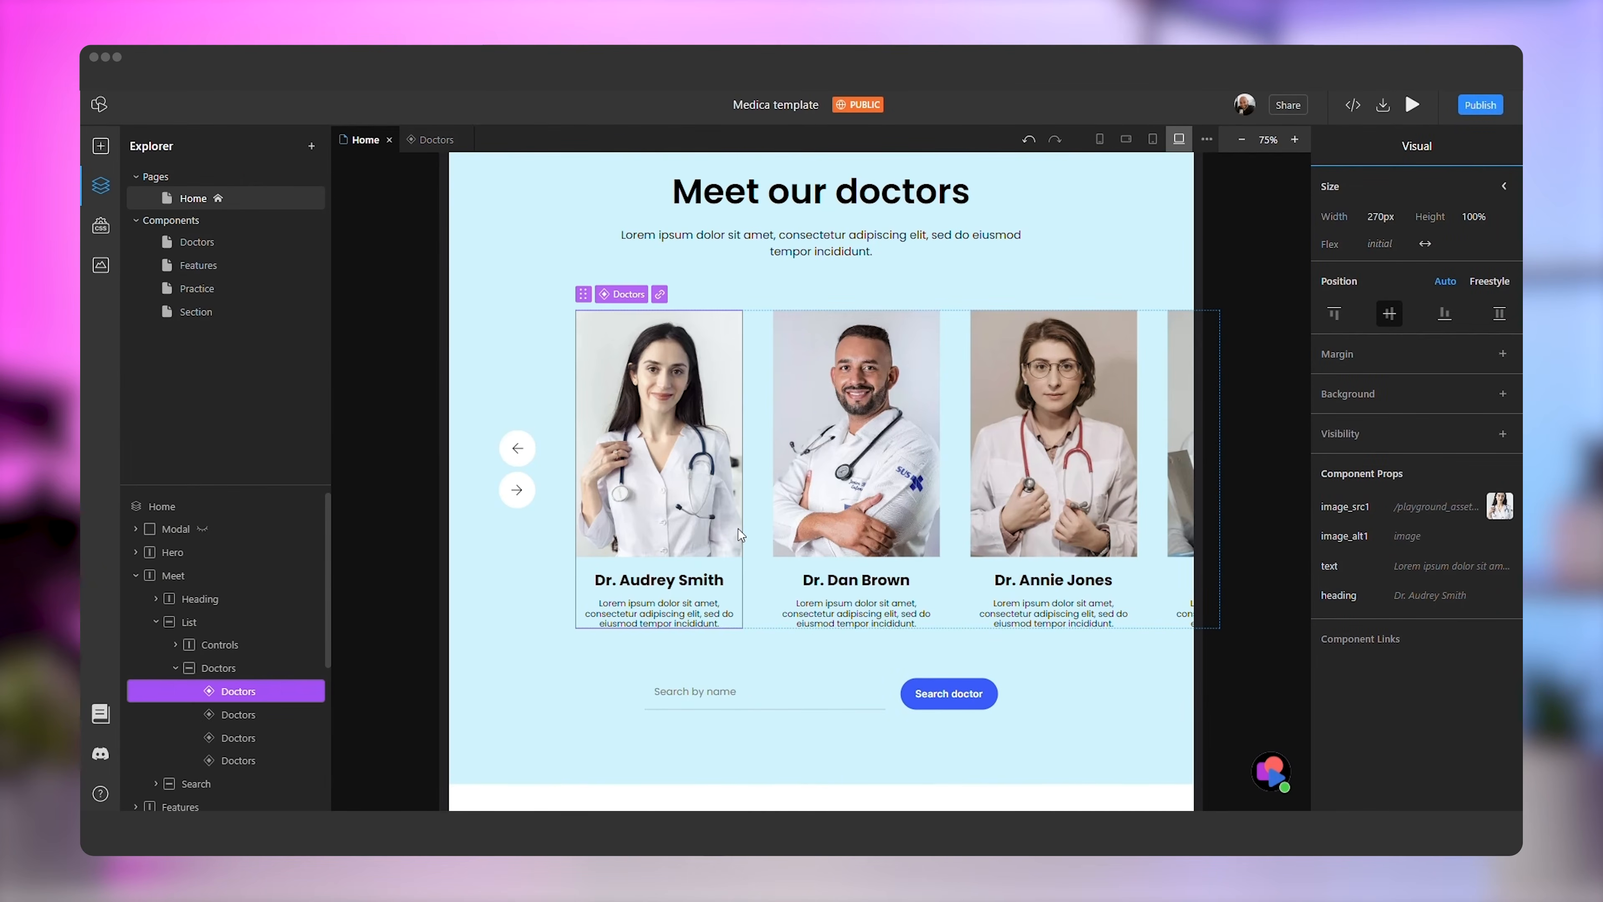
pyautogui.rightClick(738, 528)
pyautogui.click(764, 513)
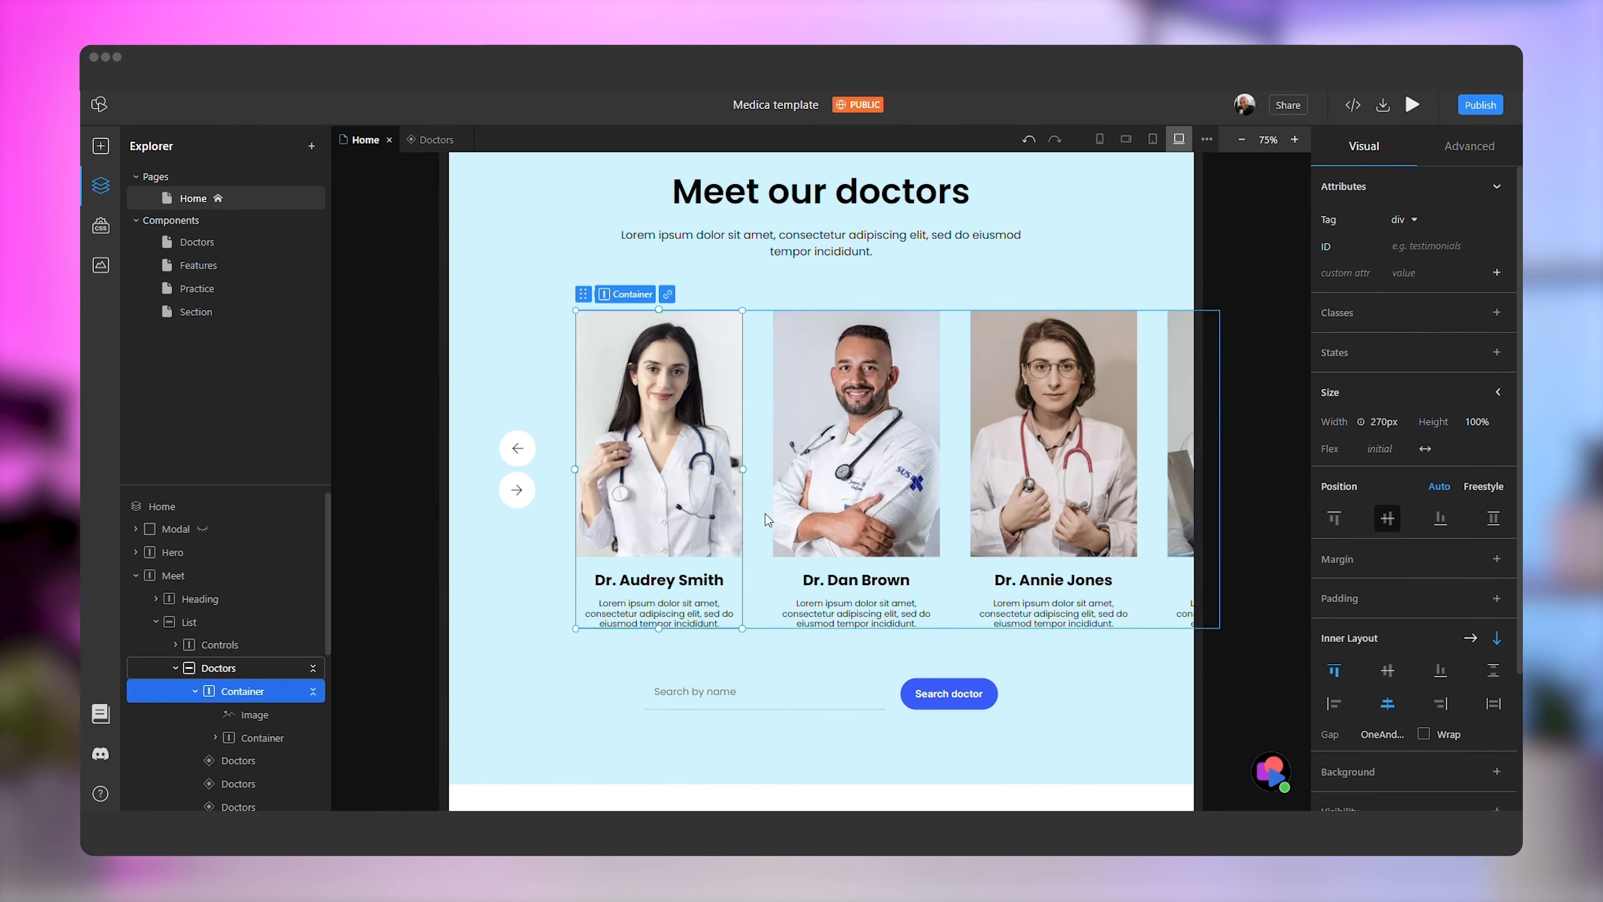
# Give the detached first card a White (Gray) background and undo the changes to that card
pyautogui.scroll(-3, 1403, 521)
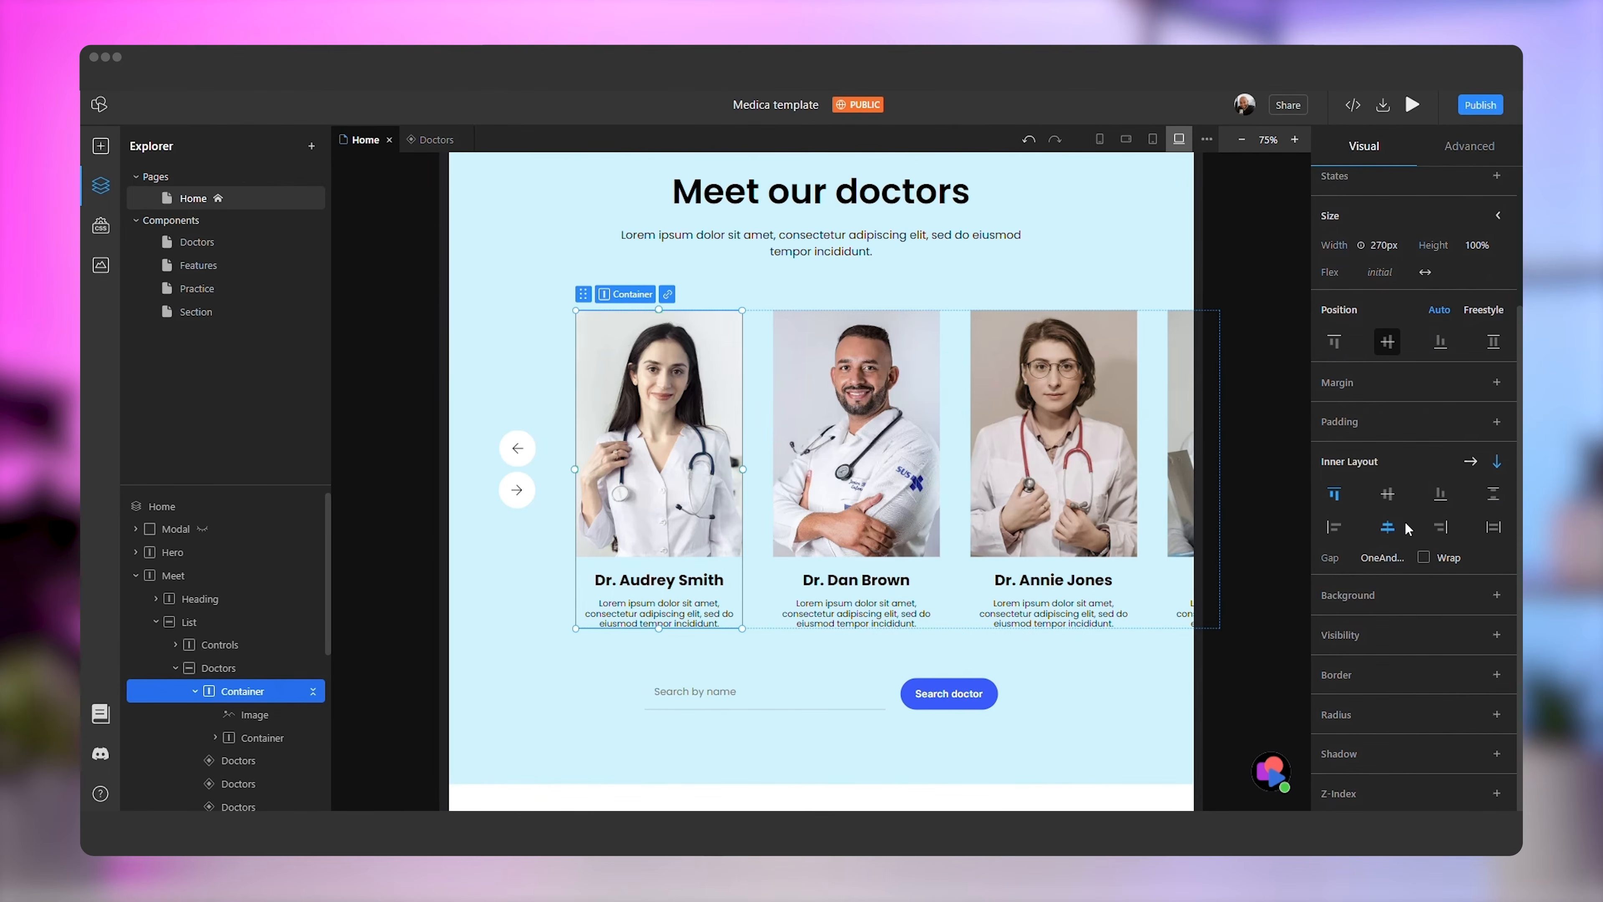
pyautogui.click(1344, 594)
pyautogui.click(1407, 612)
pyautogui.click(1388, 627)
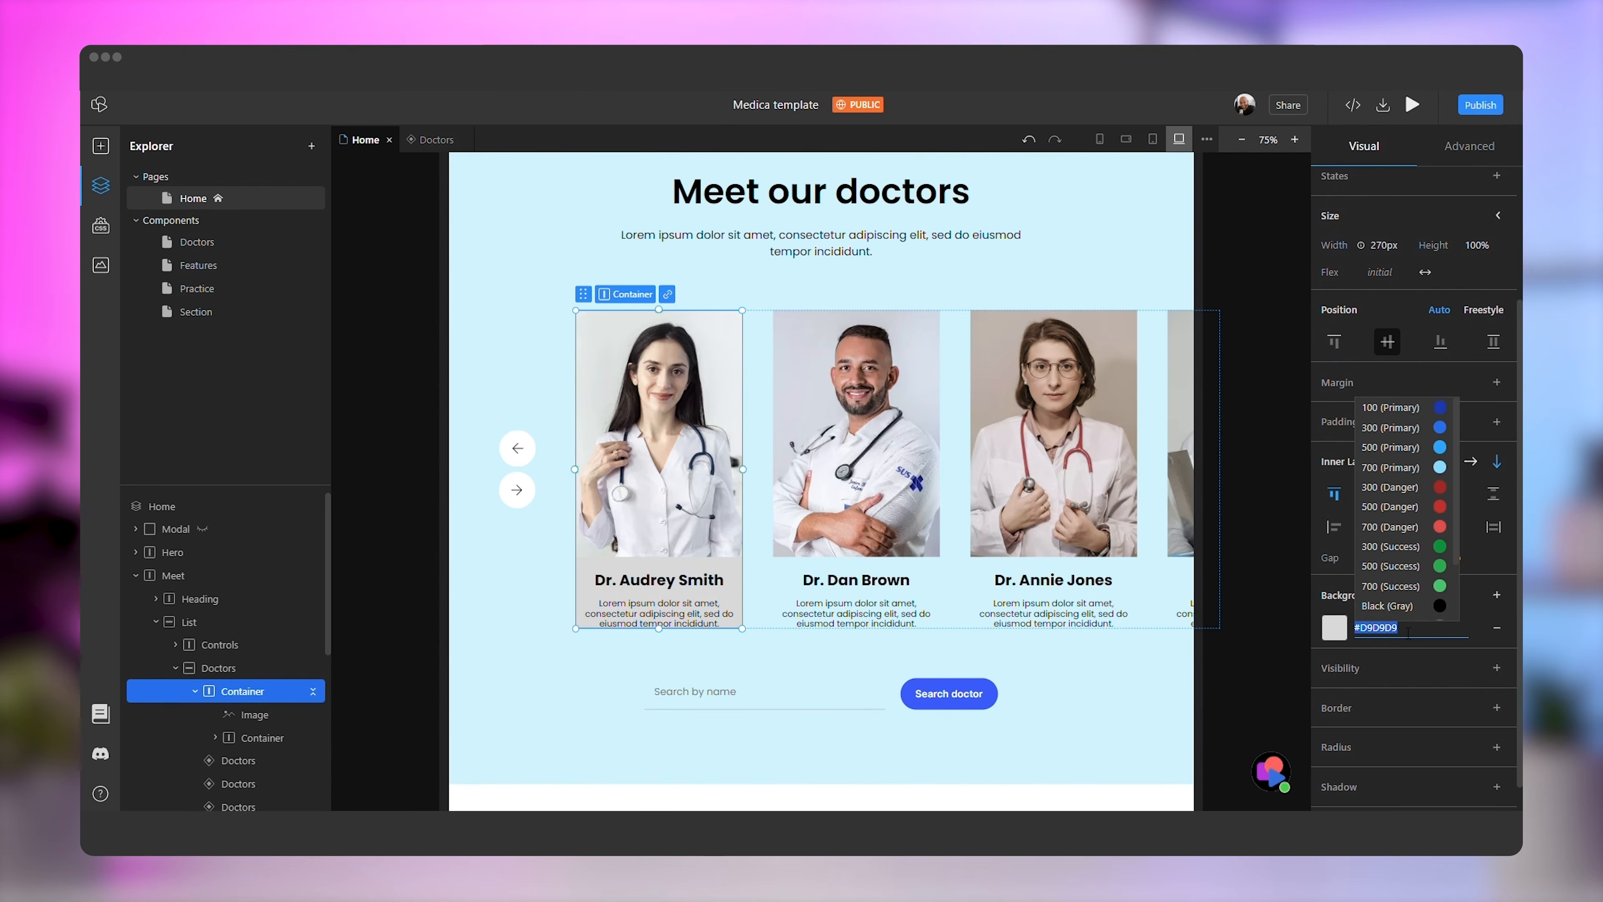
pyautogui.scroll(-2, 1421, 584)
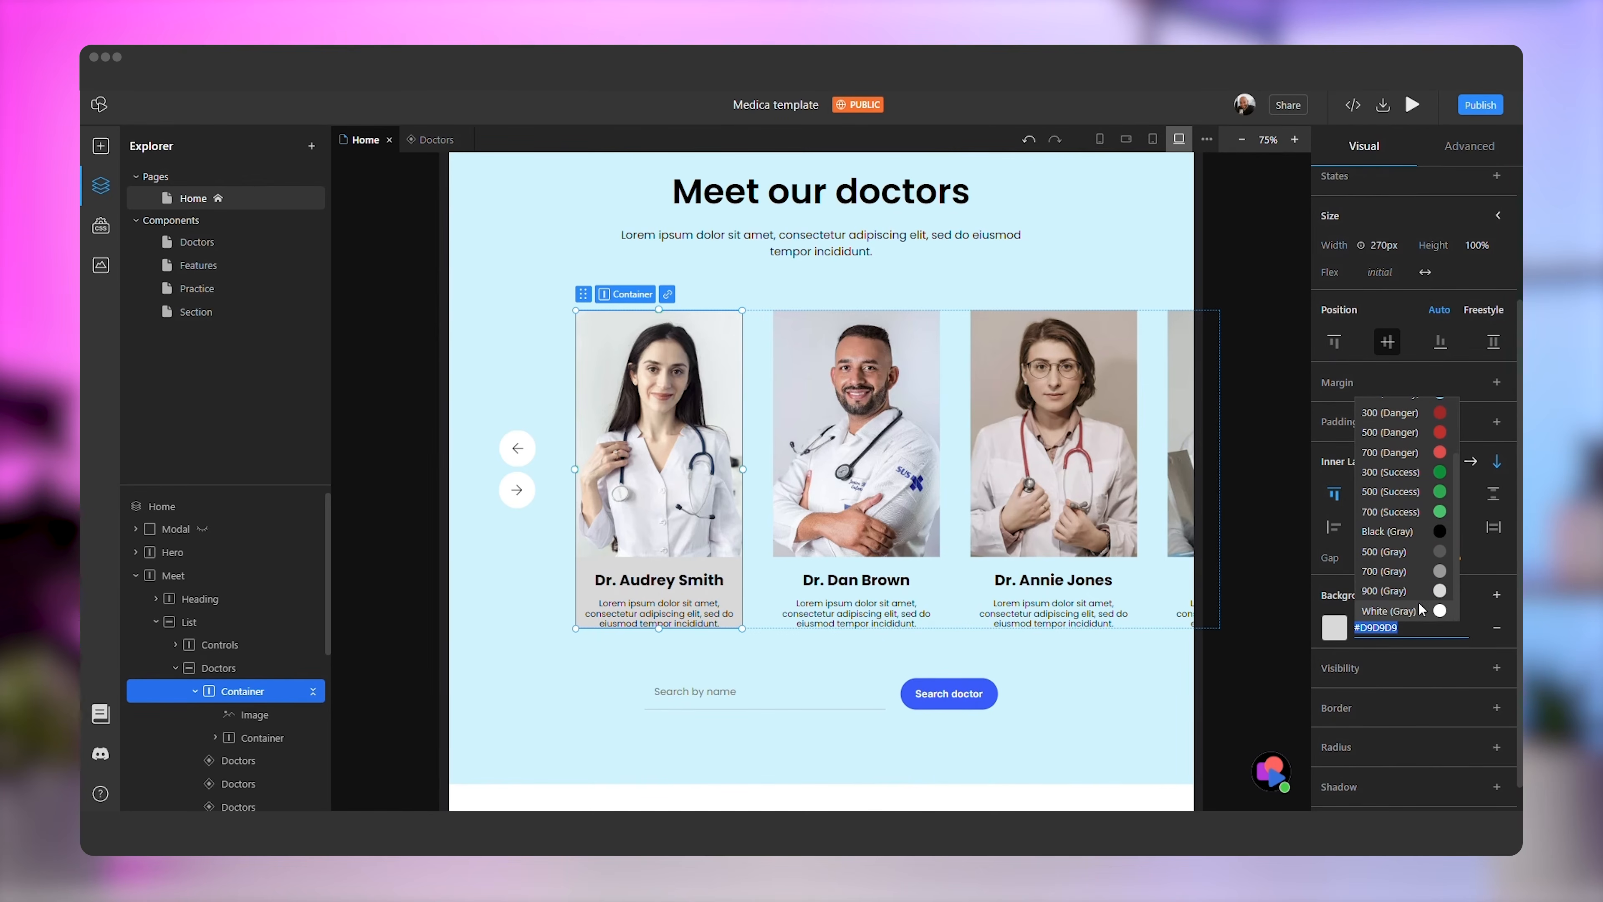
pyautogui.click(1418, 605)
pyautogui.click(1274, 645)
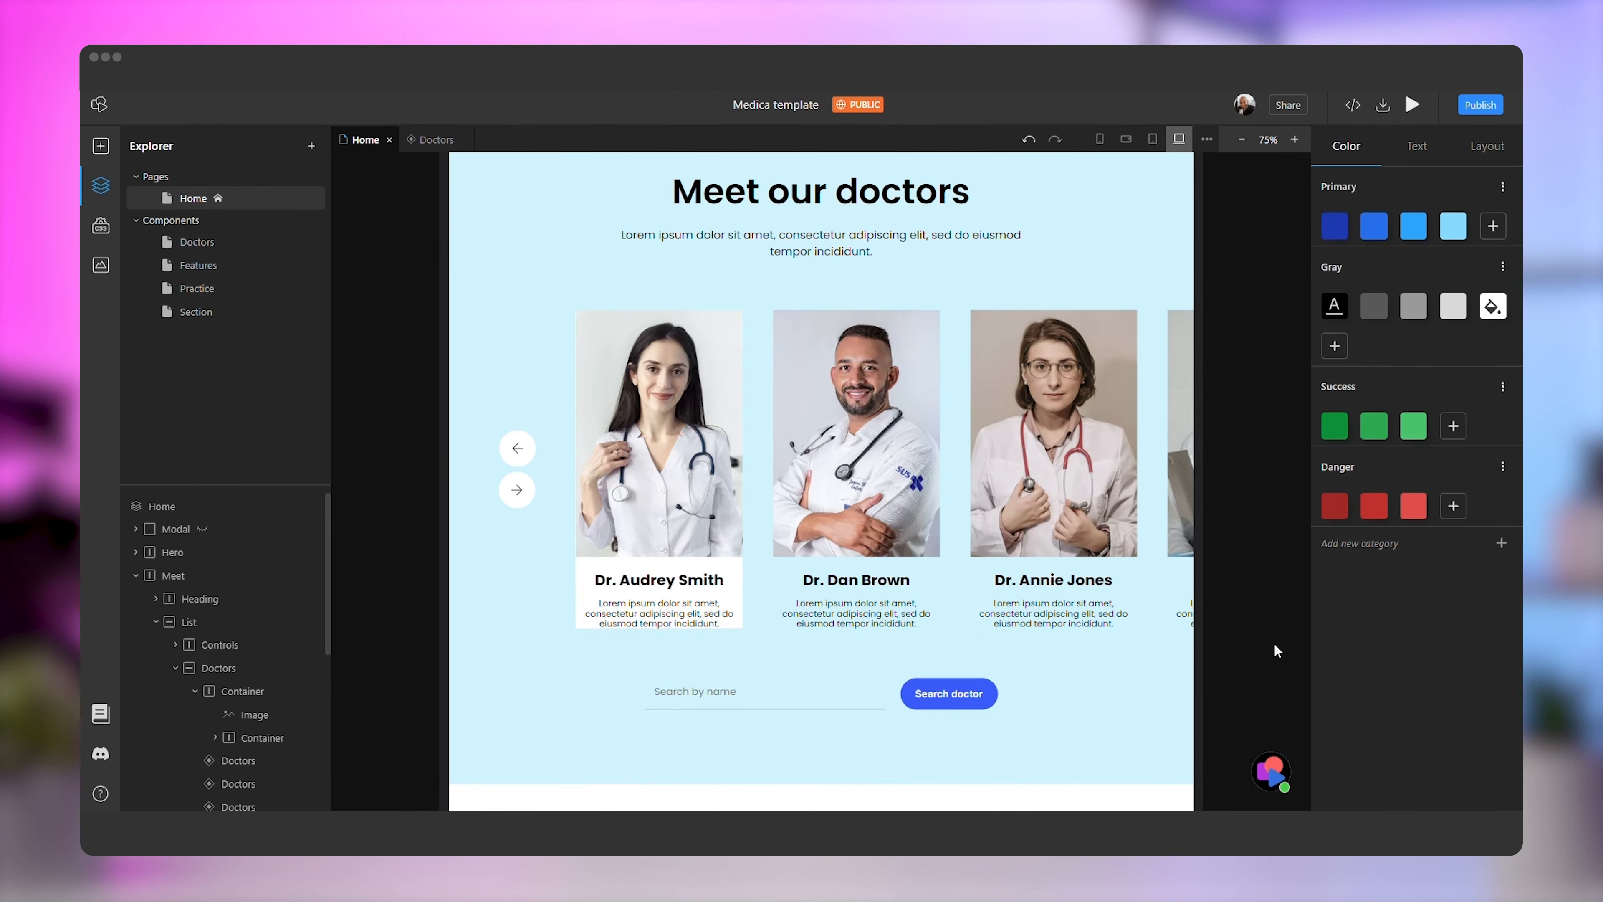
pyautogui.click(1029, 141)
pyautogui.click(1029, 141)
# Make a component from the "Dedicated doctors with the core mission to help." section within Features
pyautogui.click(1078, 732)
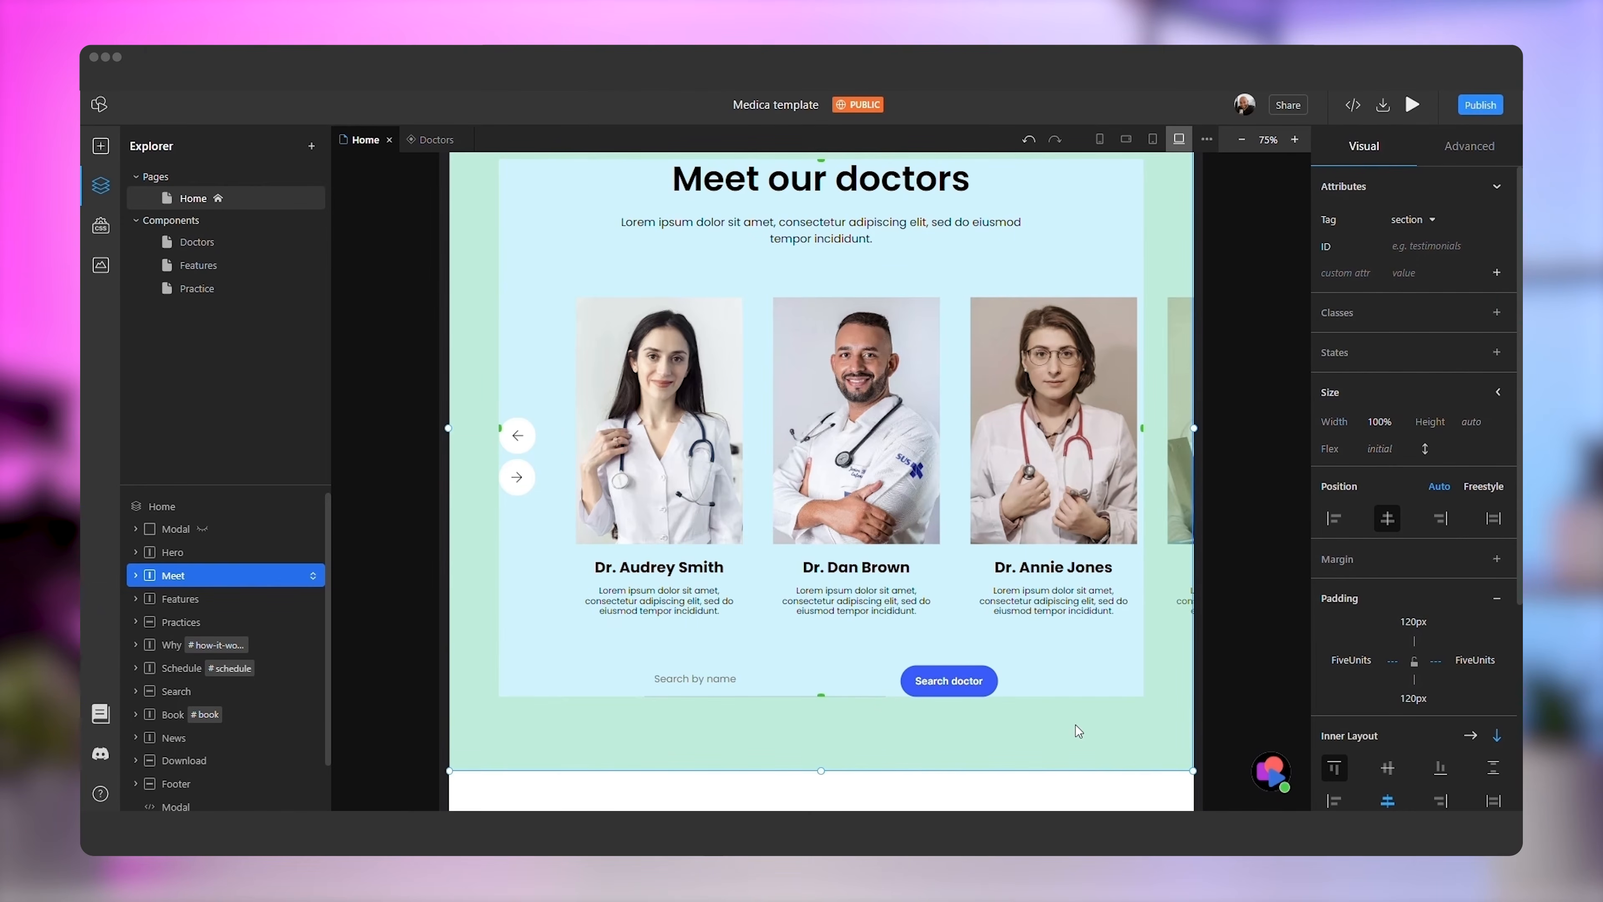
pyautogui.scroll(-10, 1078, 732)
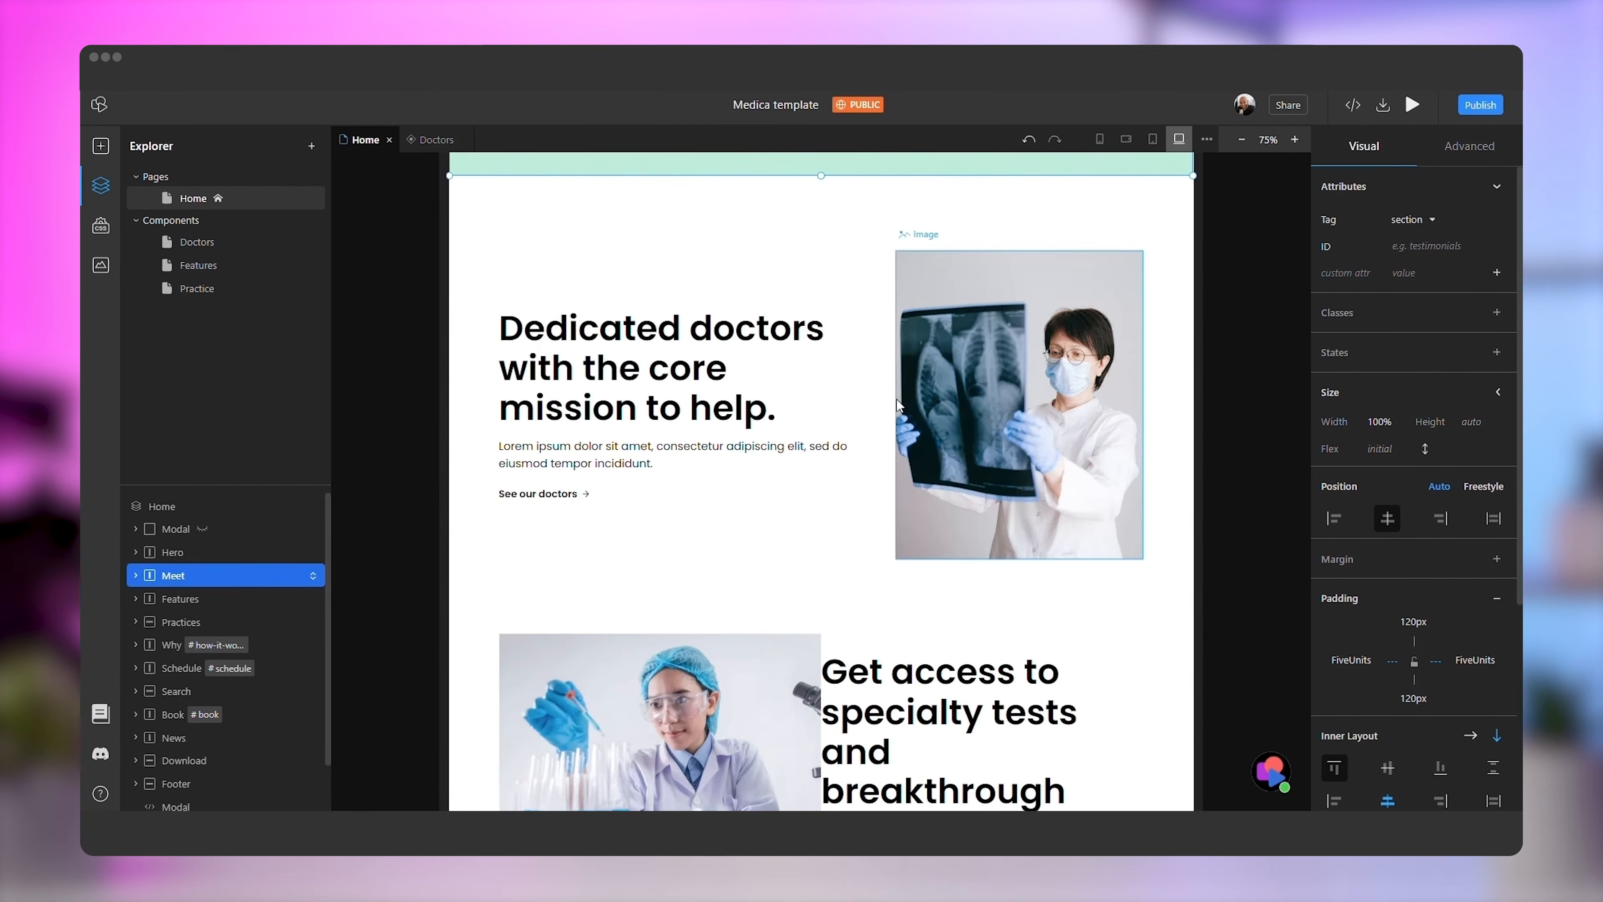
pyautogui.click(885, 376)
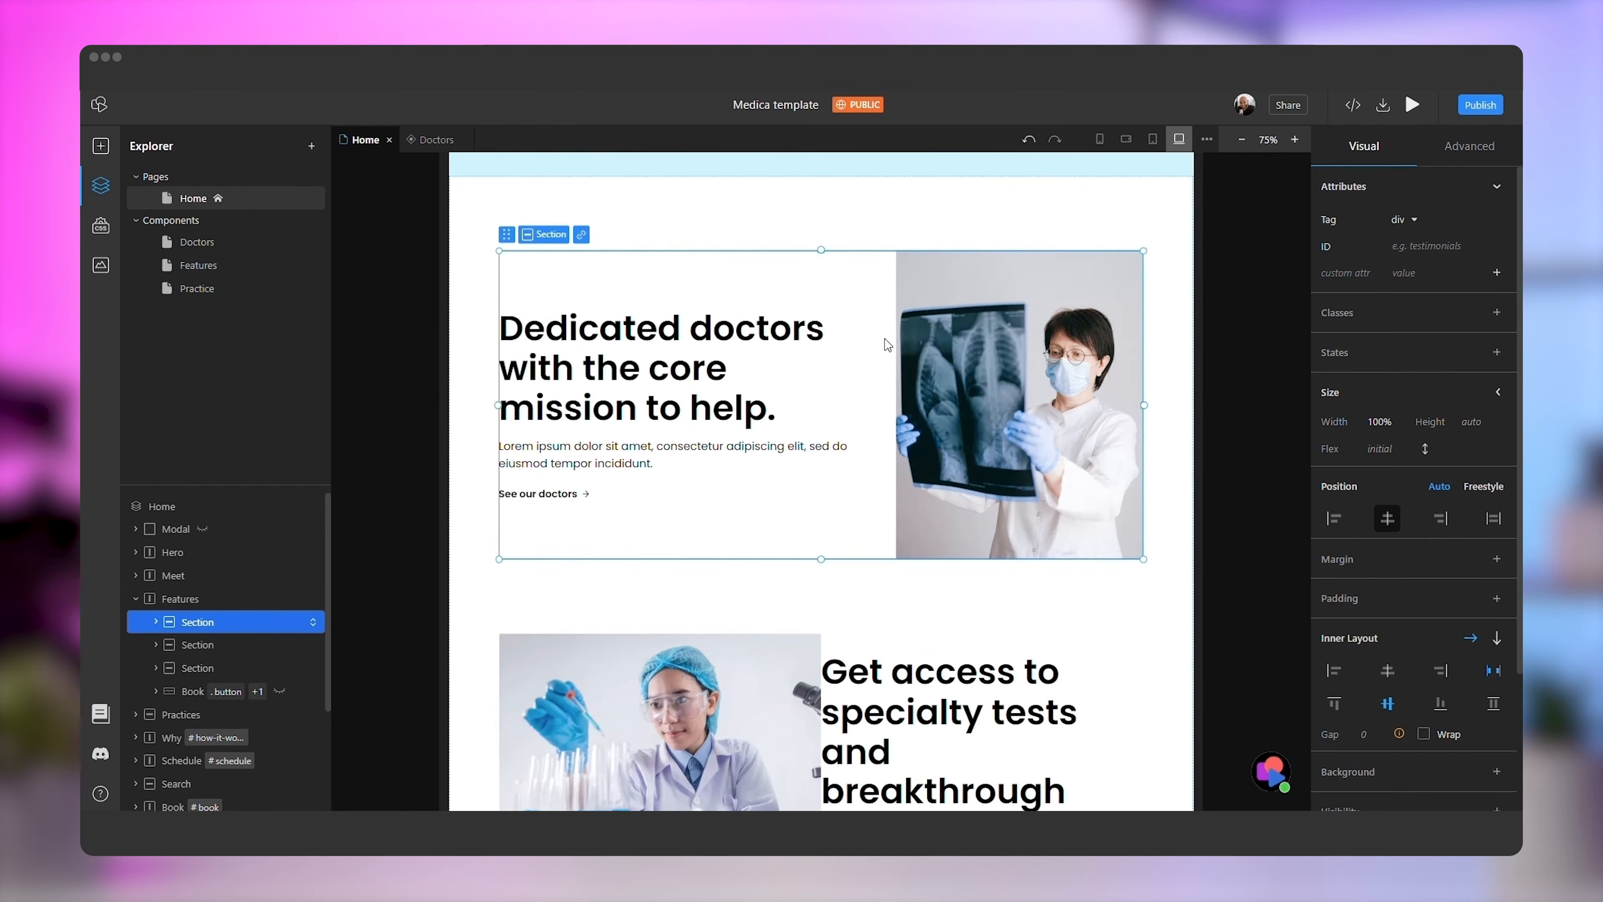
pyautogui.rightClick(874, 269)
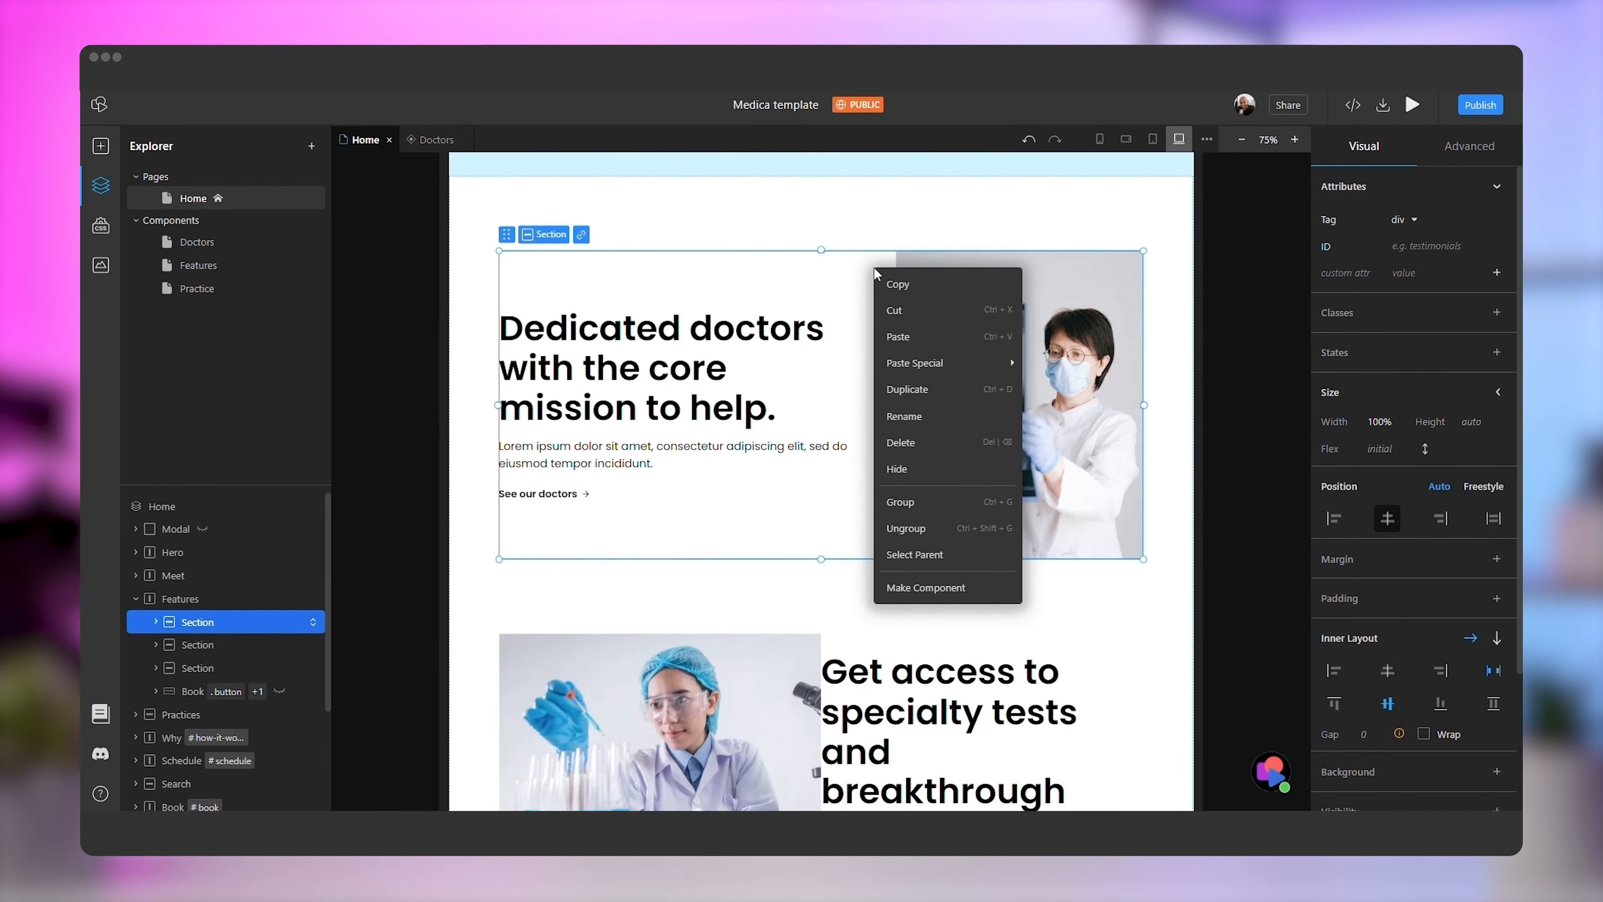
pyautogui.click(907, 587)
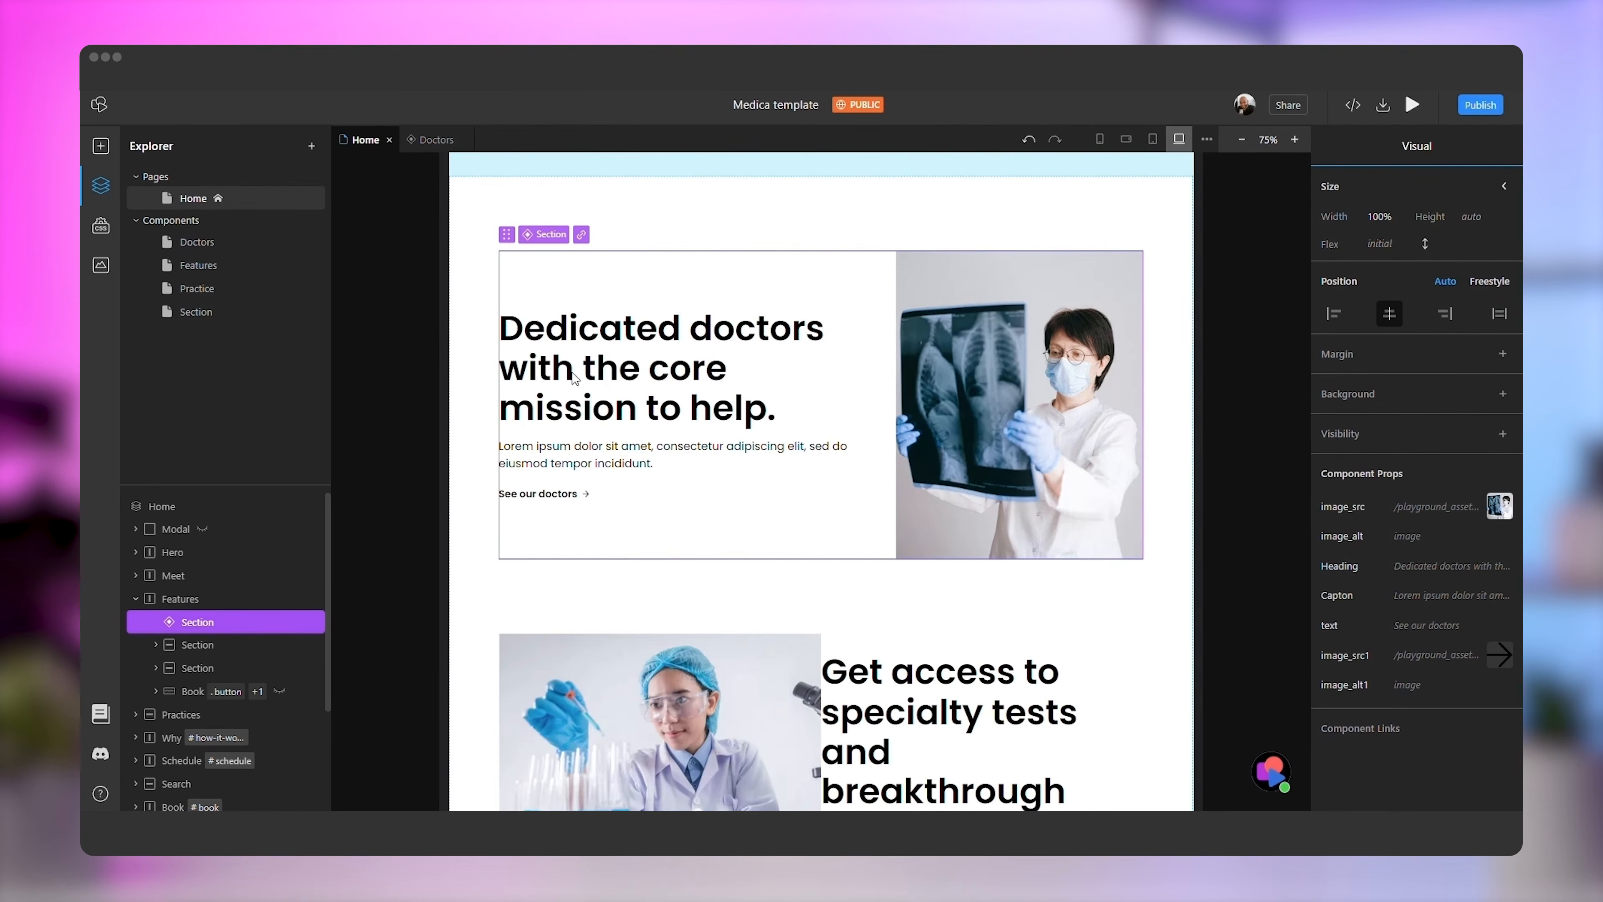
# Open the new Section component for editing and remove its X-ray doctor image
pyautogui.doubleClick(908, 366)
pyautogui.click(982, 470)
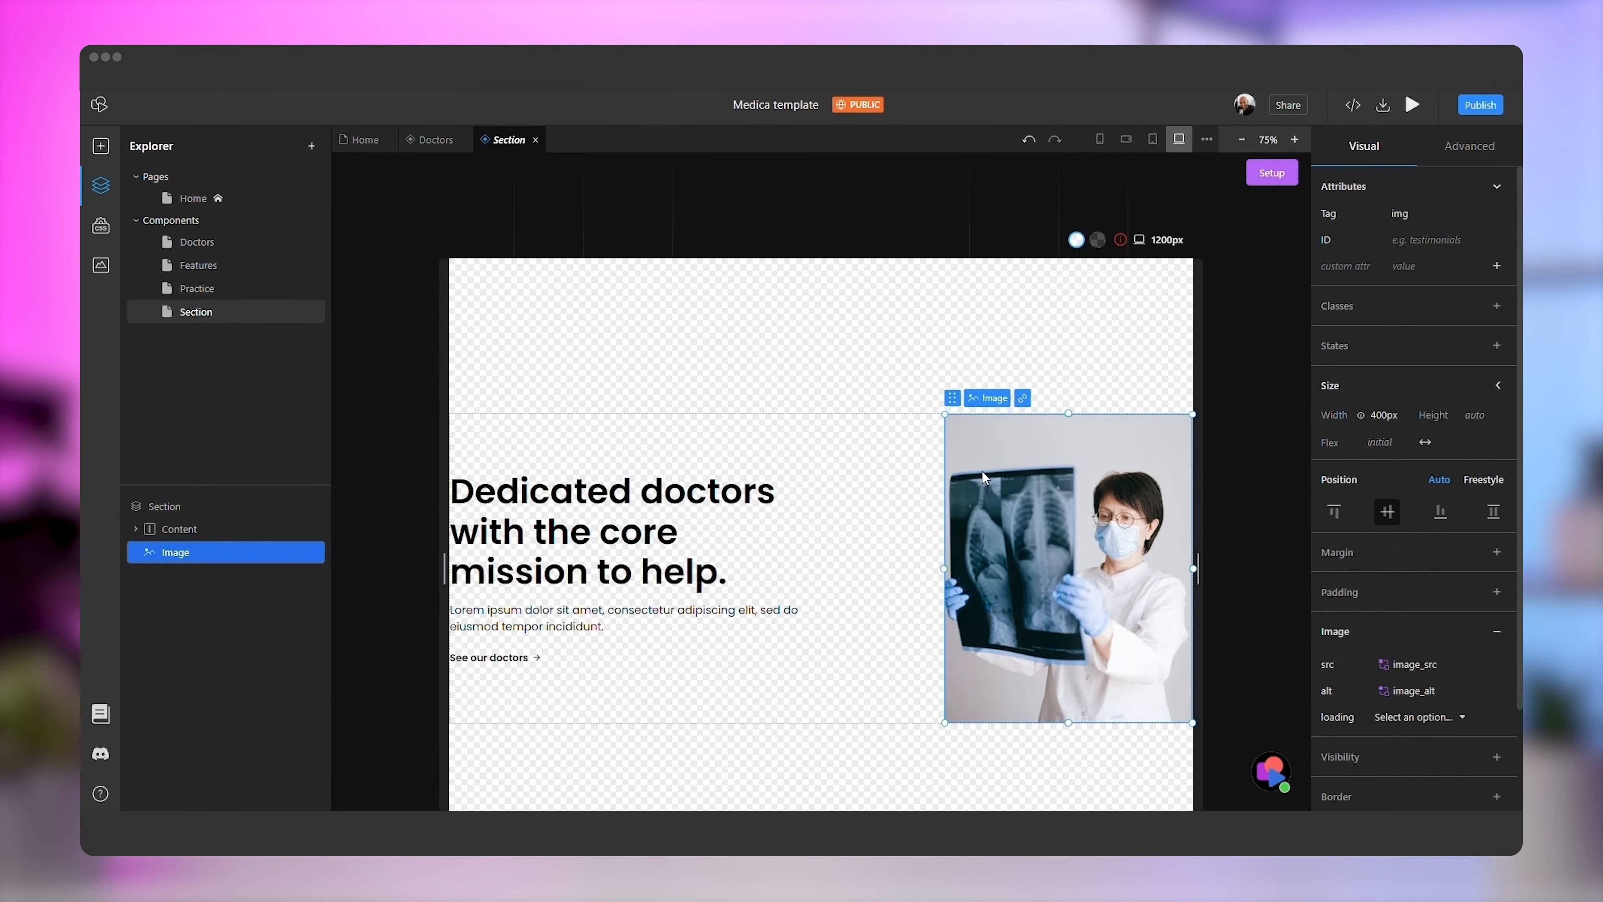
pyautogui.rightClick(982, 471)
pyautogui.click(1011, 308)
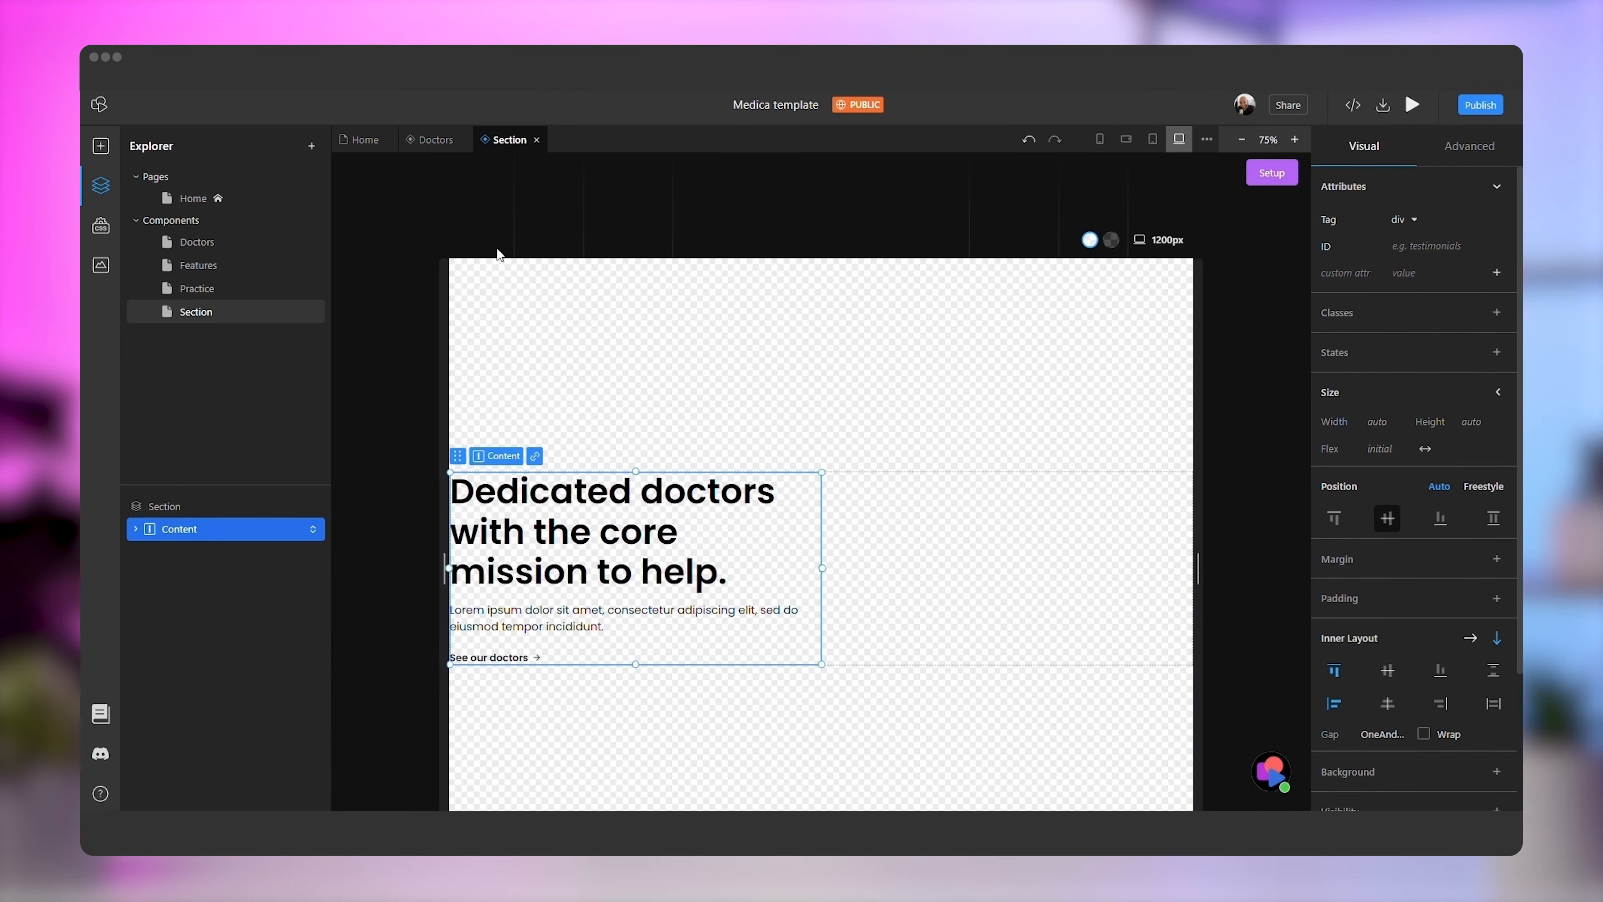
# Add a slot beside the Section component's text with a 500 by 300 px preview size, and return to the Home page
pyautogui.click(103, 146)
pyautogui.moveTo(288, 243); pyautogui.dragTo(1039, 557)
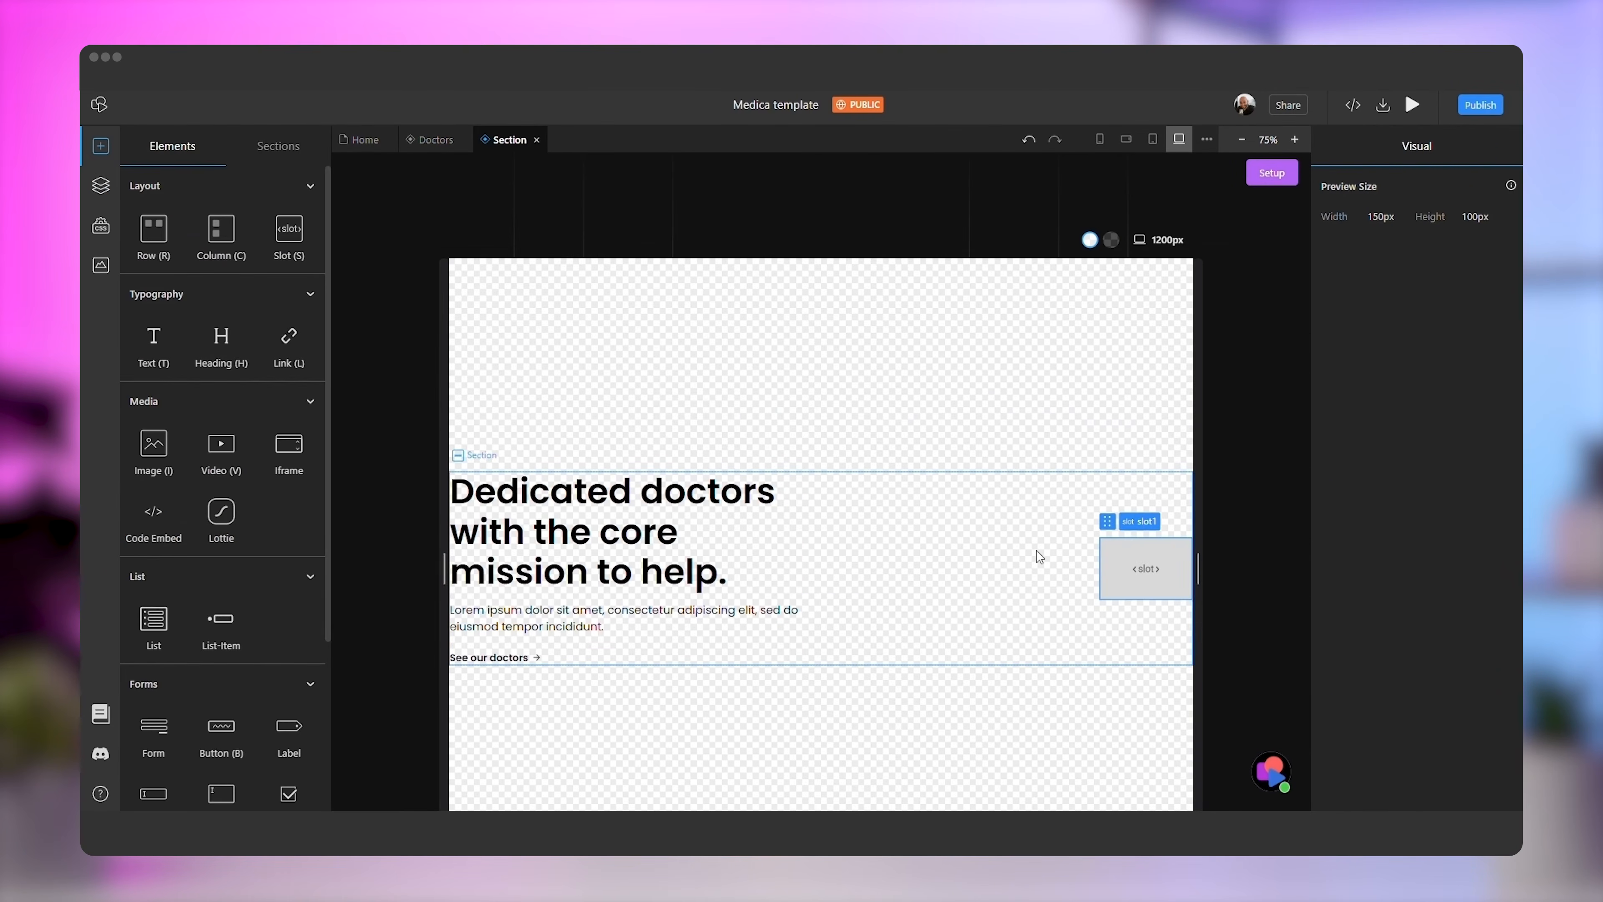
pyautogui.click(1380, 216)
pyautogui.write('500')
pyautogui.press('Tab')
pyautogui.write('300')
pyautogui.press('Return')
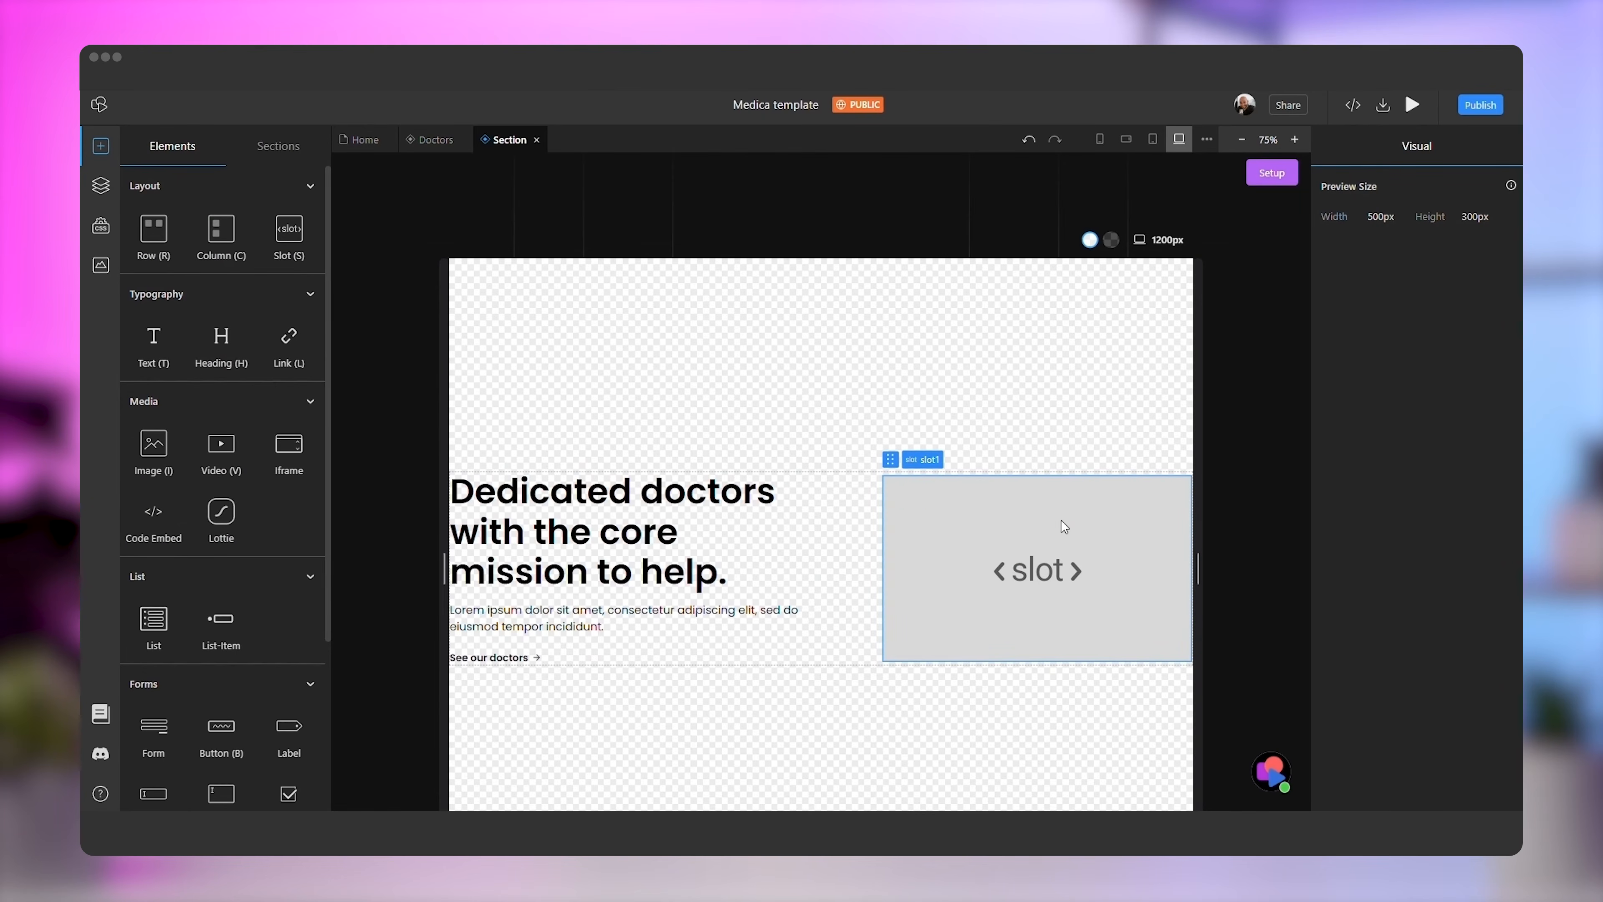
pyautogui.click(363, 140)
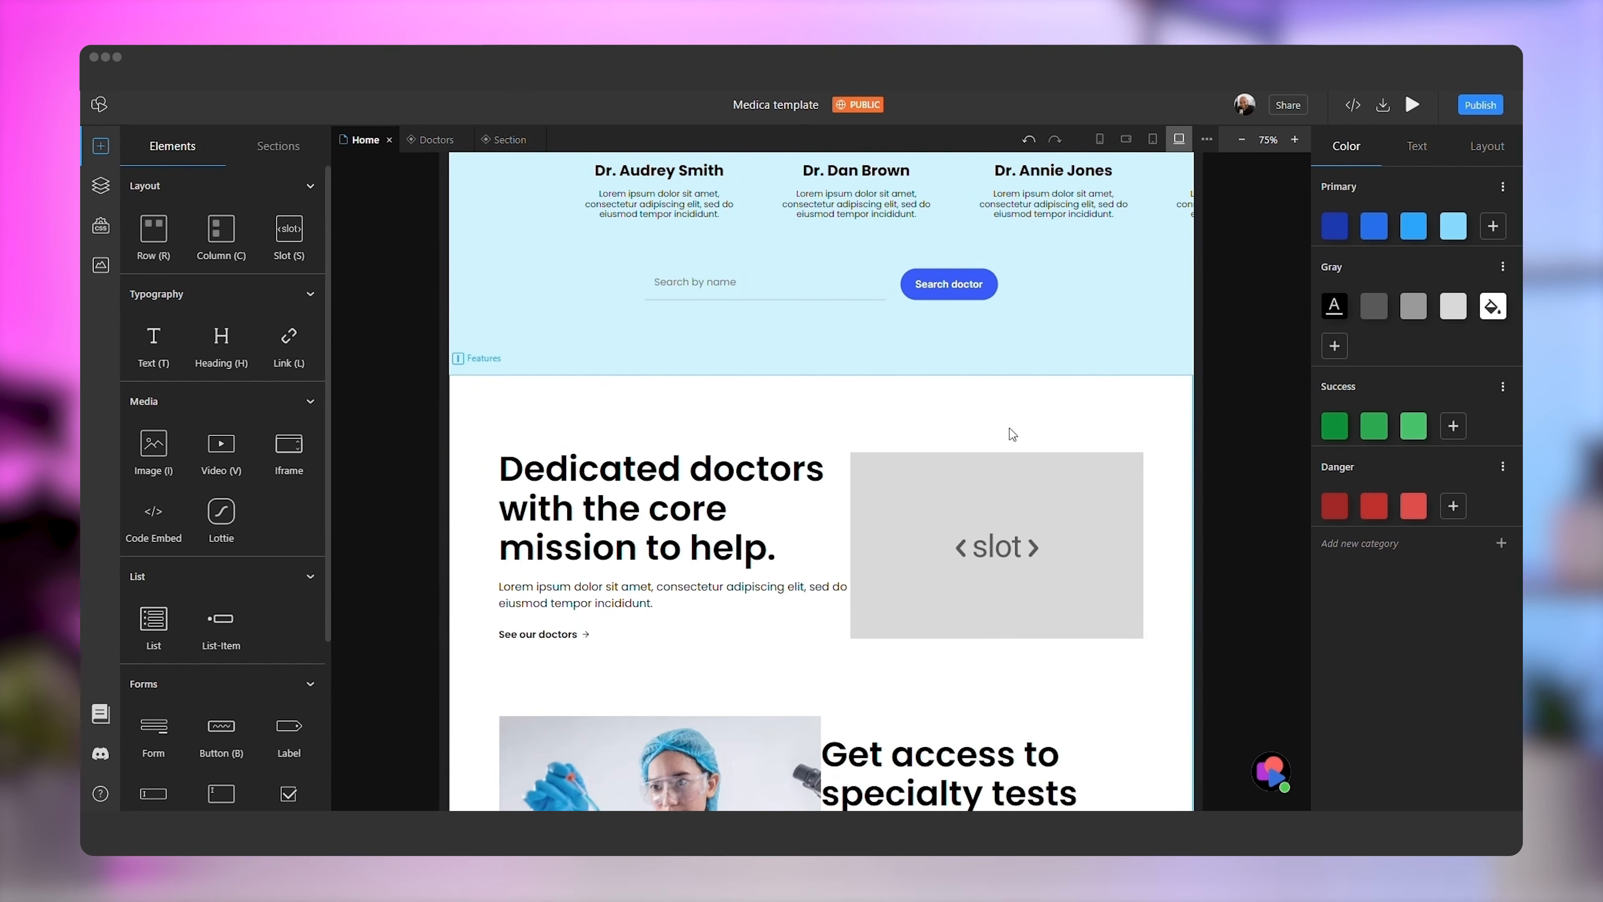
# Place a Video element in the section's slot on the Home page and undo it
pyautogui.click(992, 504)
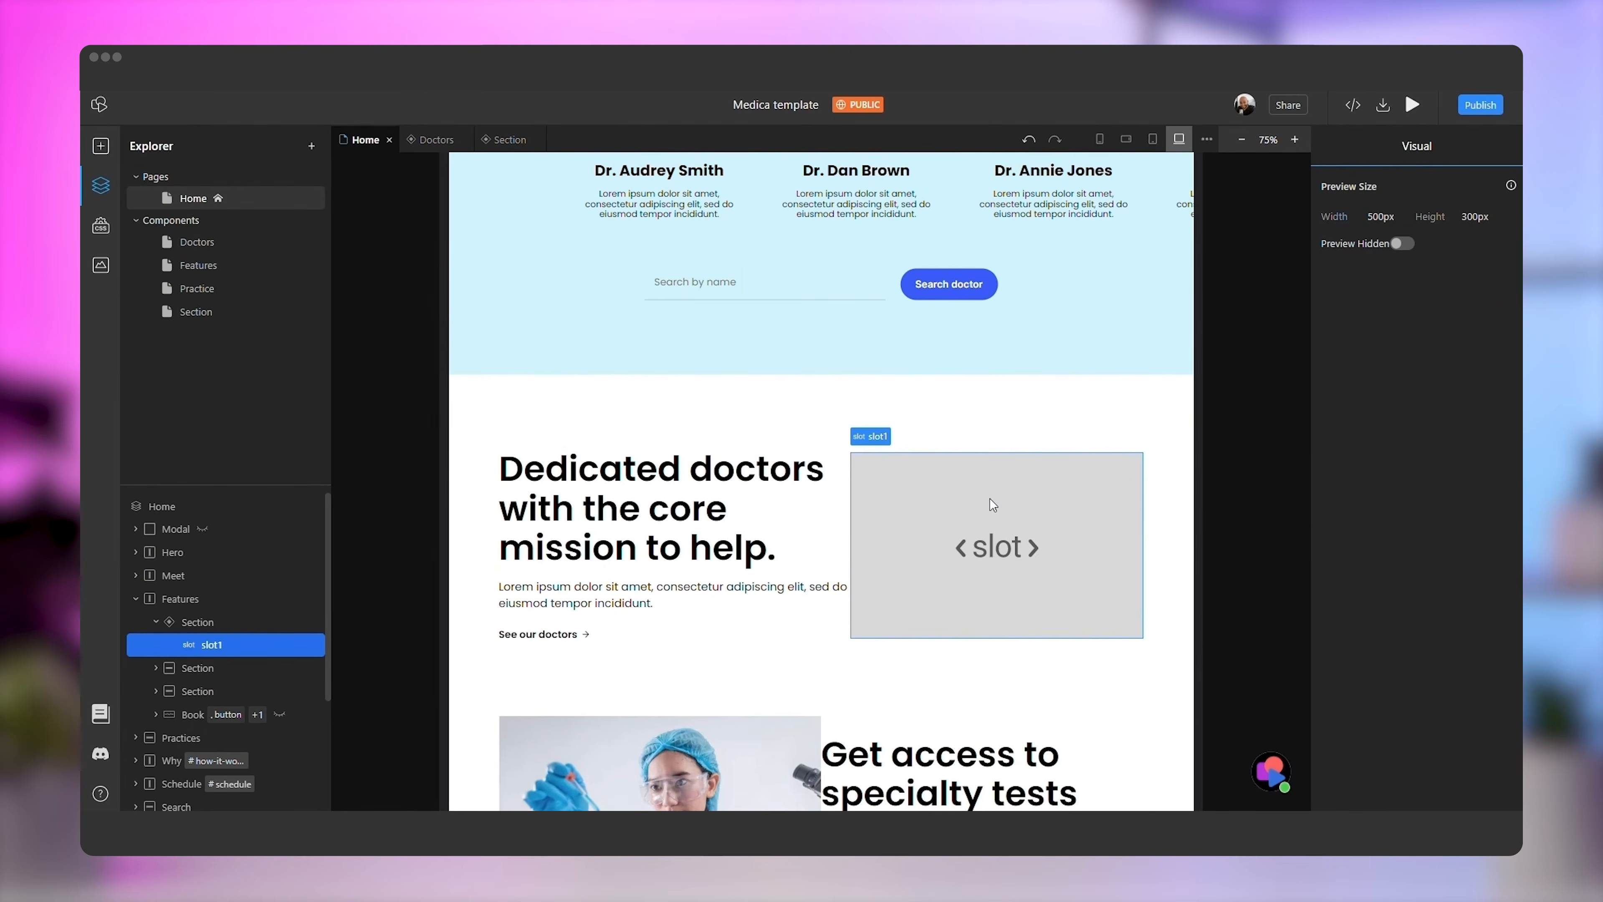
pyautogui.click(100, 146)
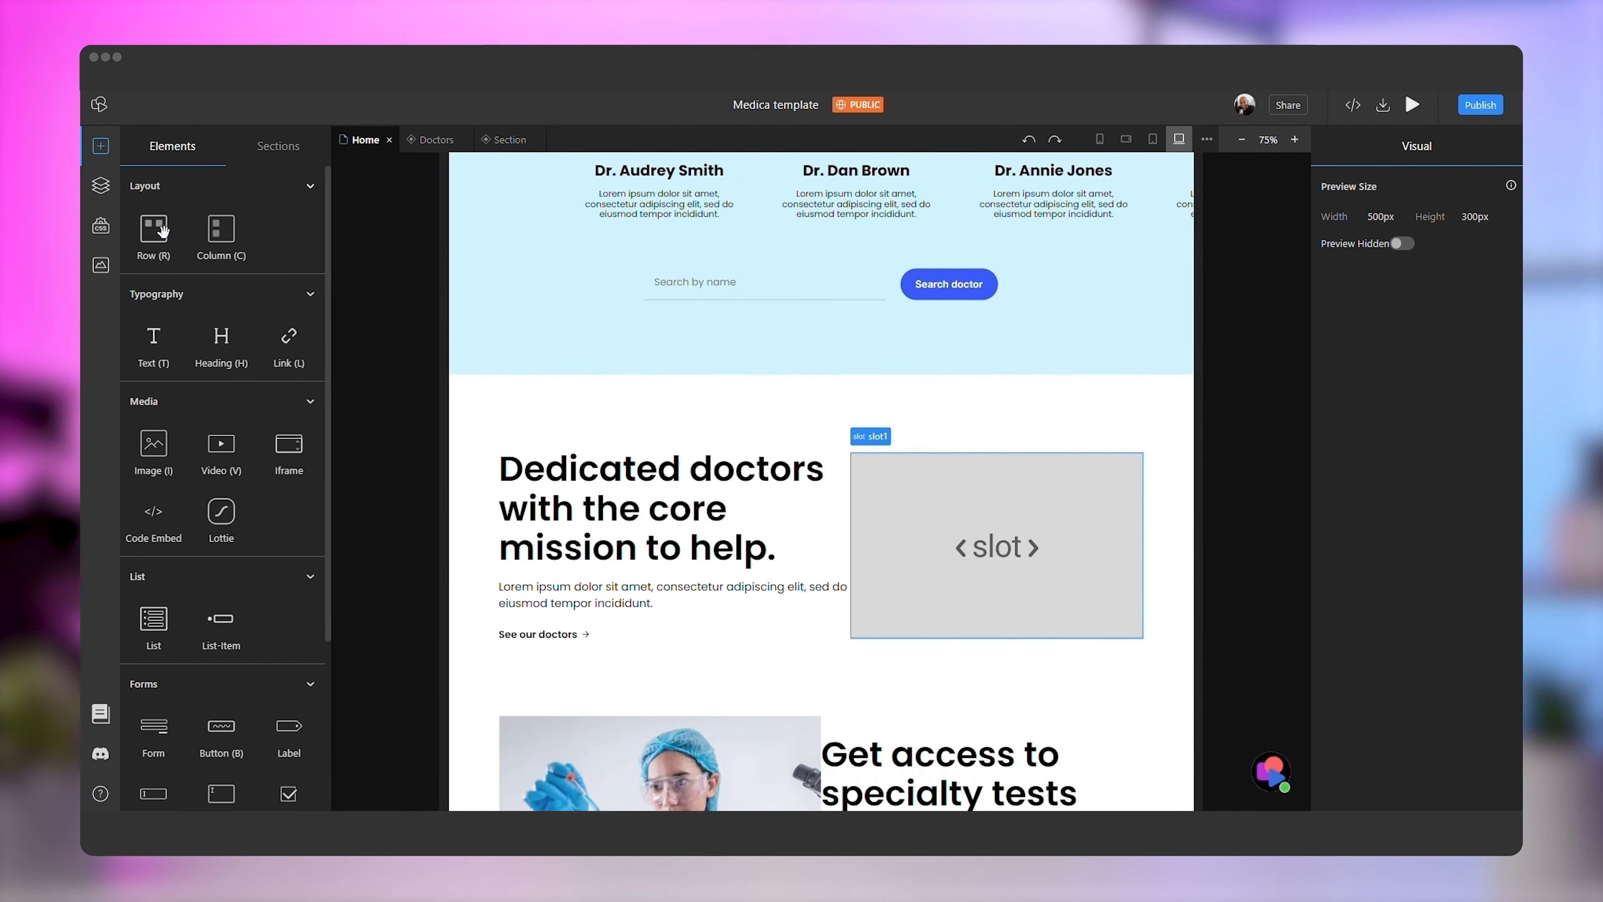
pyautogui.moveTo(372, 444); pyautogui.dragTo(1020, 545)
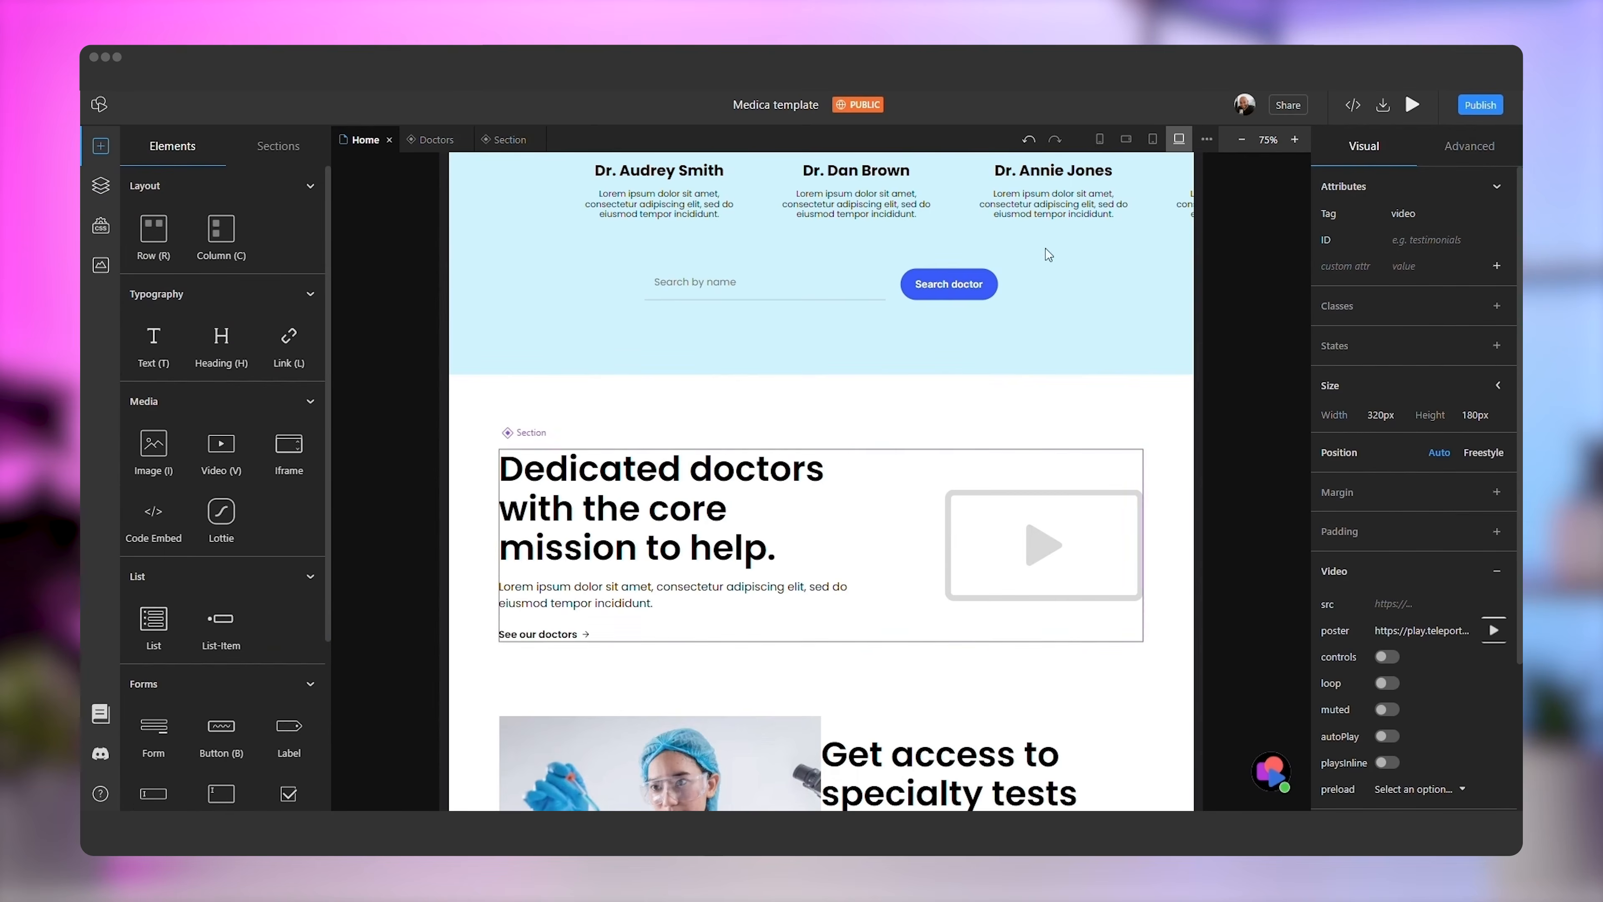
pyautogui.click(1028, 139)
# Place a Code Embed element with the copied teleportHQ tweet code in the section's slot, and undo it
pyautogui.moveTo(153, 515); pyautogui.dragTo(1022, 505)
pyautogui.click(1275, 531)
pyautogui.hotkey('ctrl', 'v')
pyautogui.click(1094, 673)
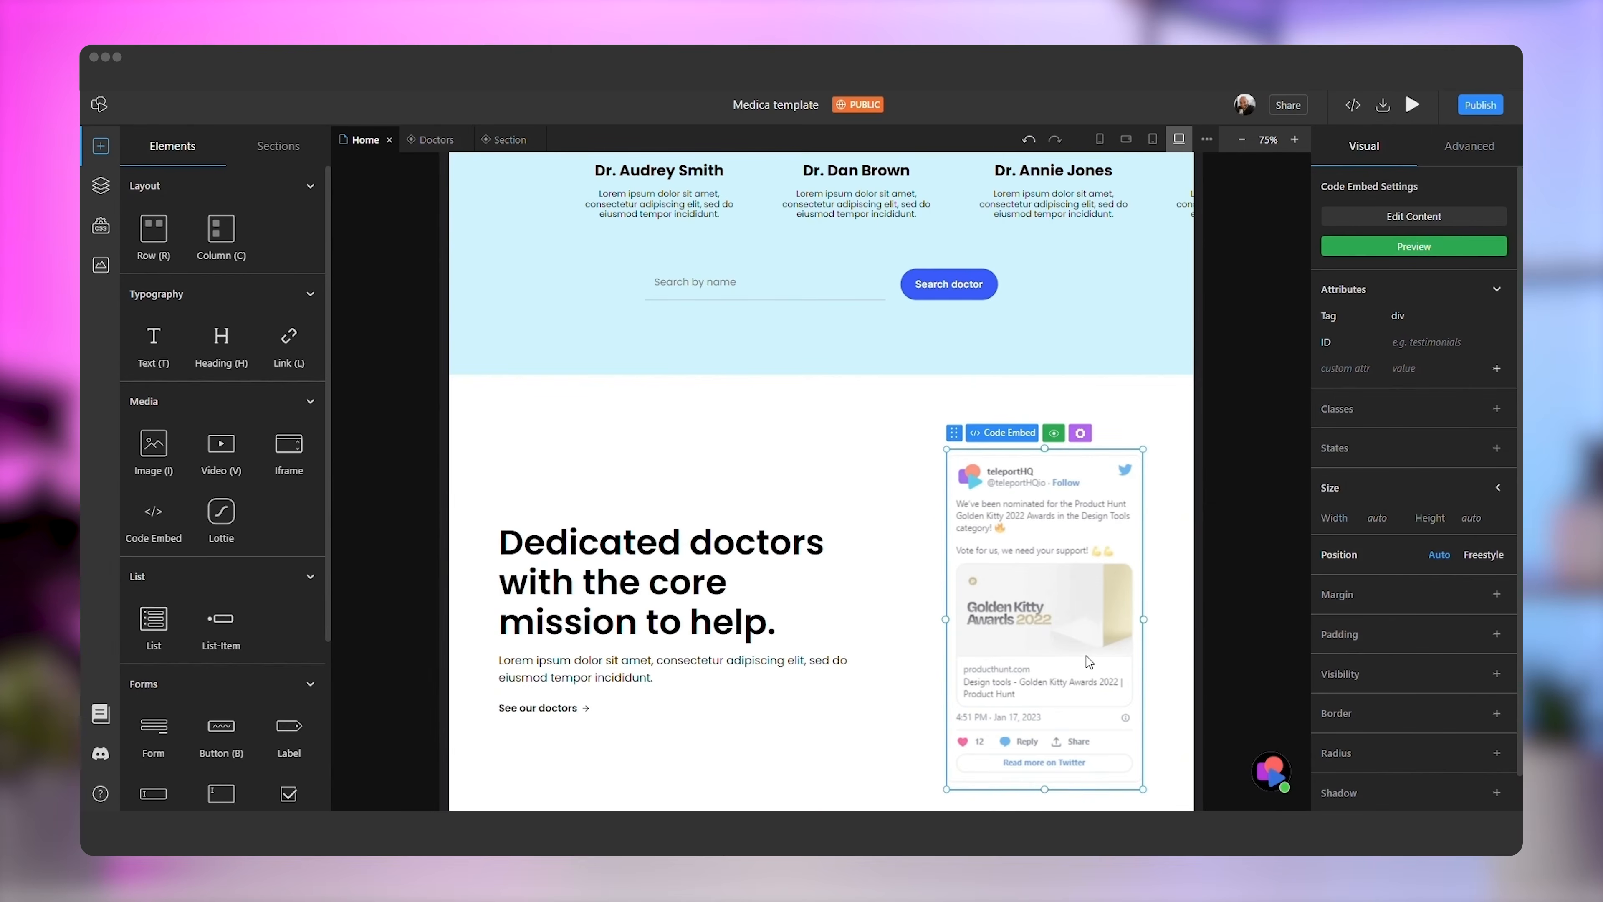
pyautogui.click(1027, 138)
pyautogui.click(1027, 138)
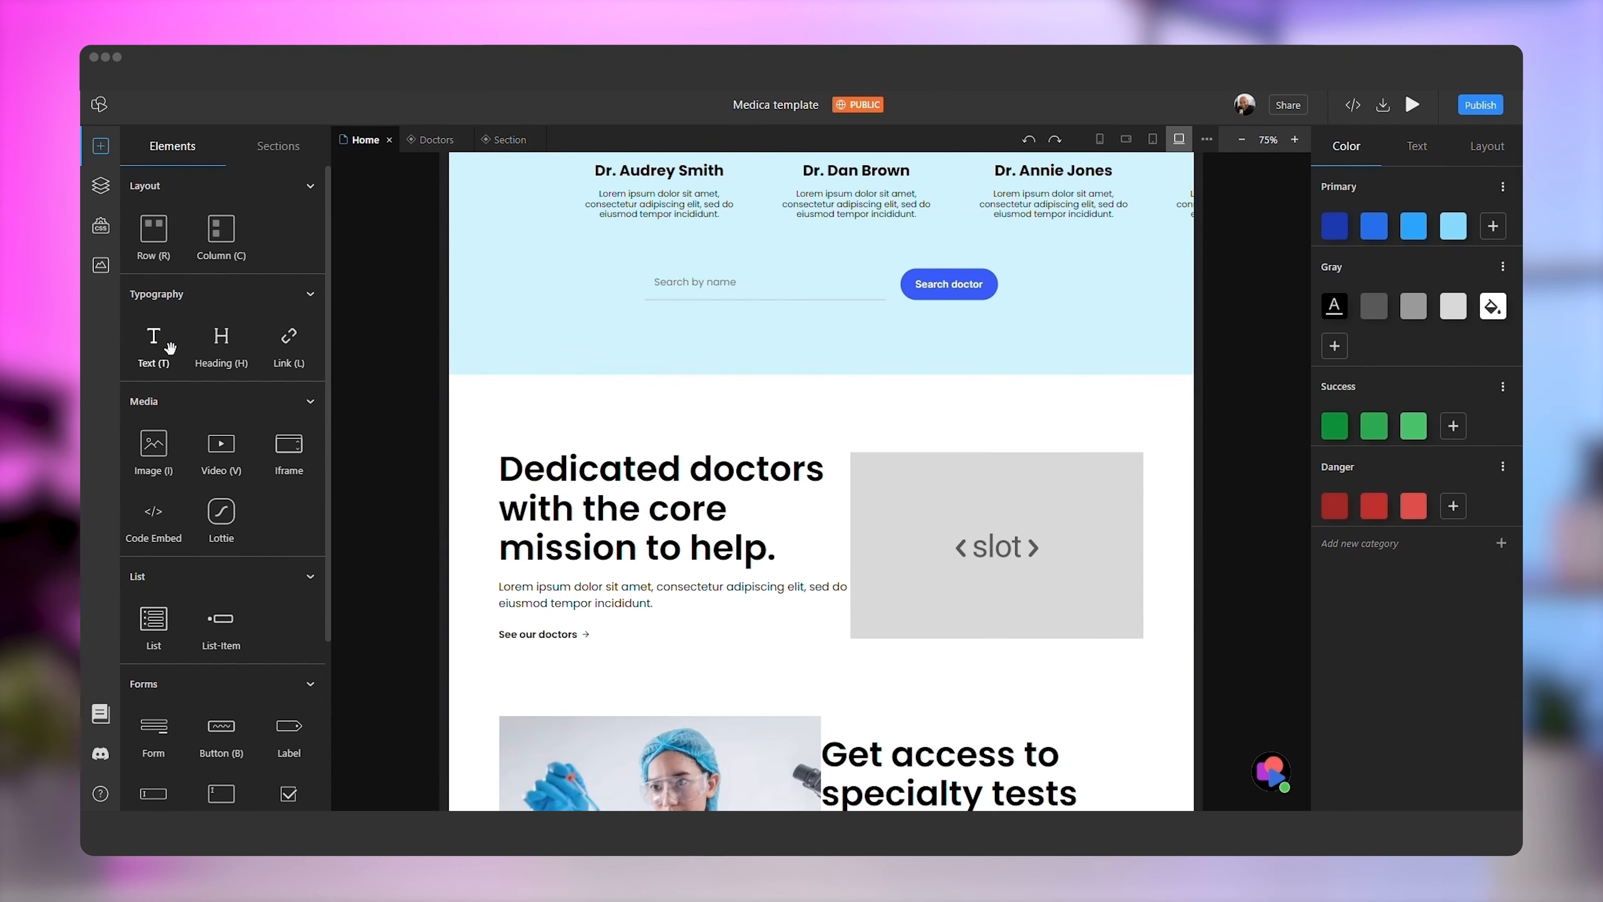
# Place the X-ray doctor image in the Home page section's slot, set its width to 520 px, and show the project's layer structure
pyautogui.click(105, 268)
pyautogui.moveTo(1105, 523); pyautogui.dragTo(1111, 543)
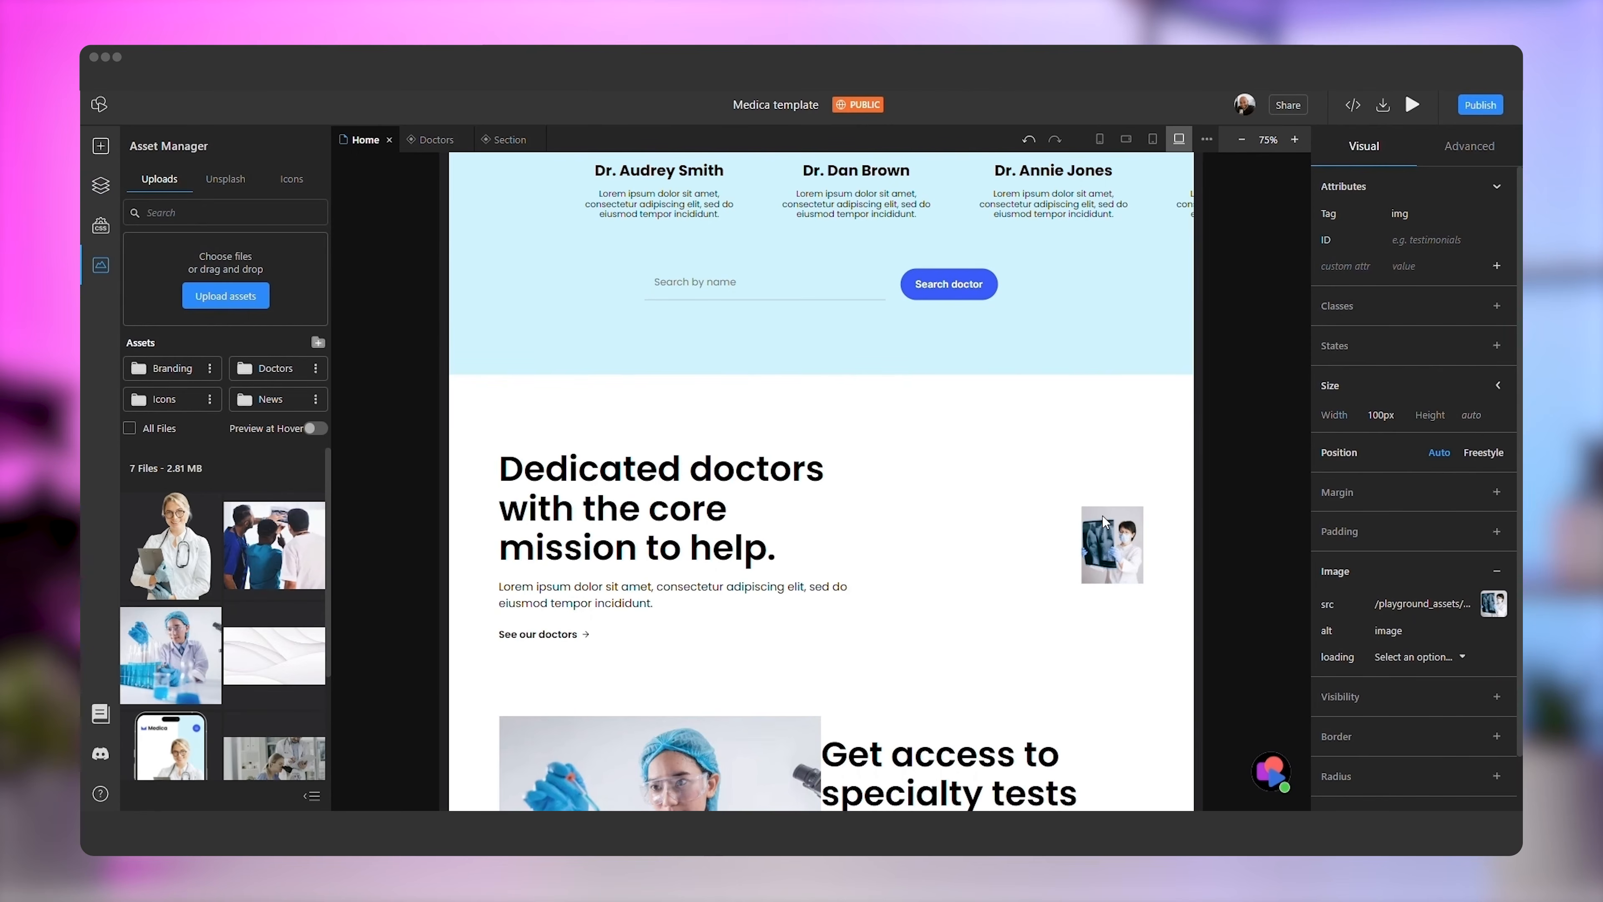
pyautogui.click(1399, 424)
pyautogui.write('520')
pyautogui.press('Return')
pyautogui.scroll(-3, 992, 408)
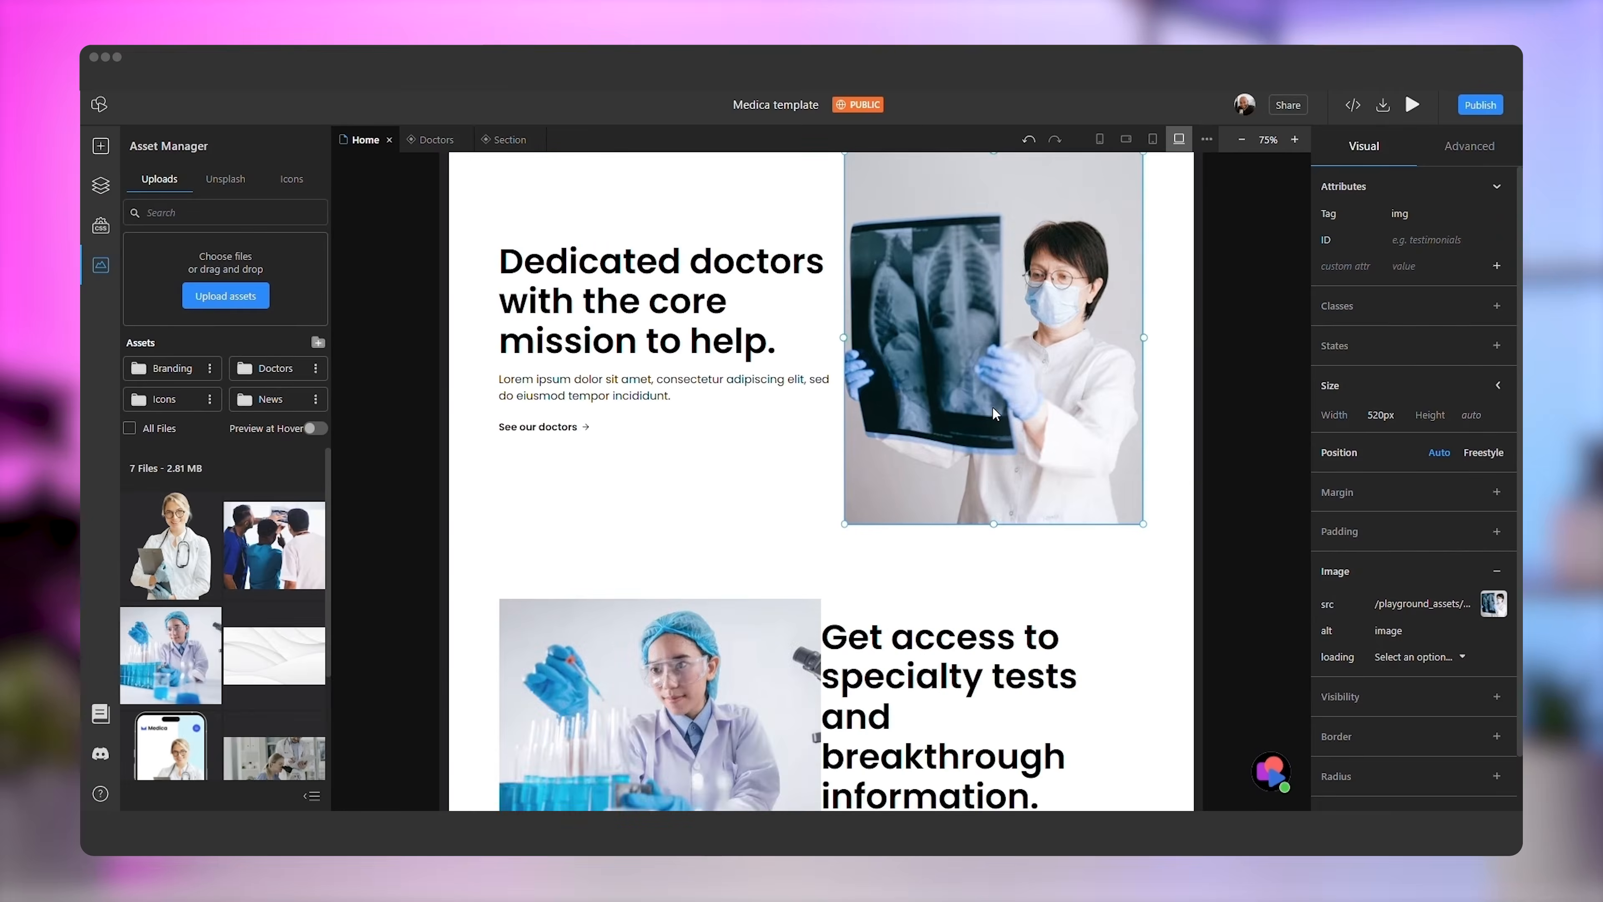
pyautogui.scroll(1, 992, 407)
pyautogui.click(101, 185)
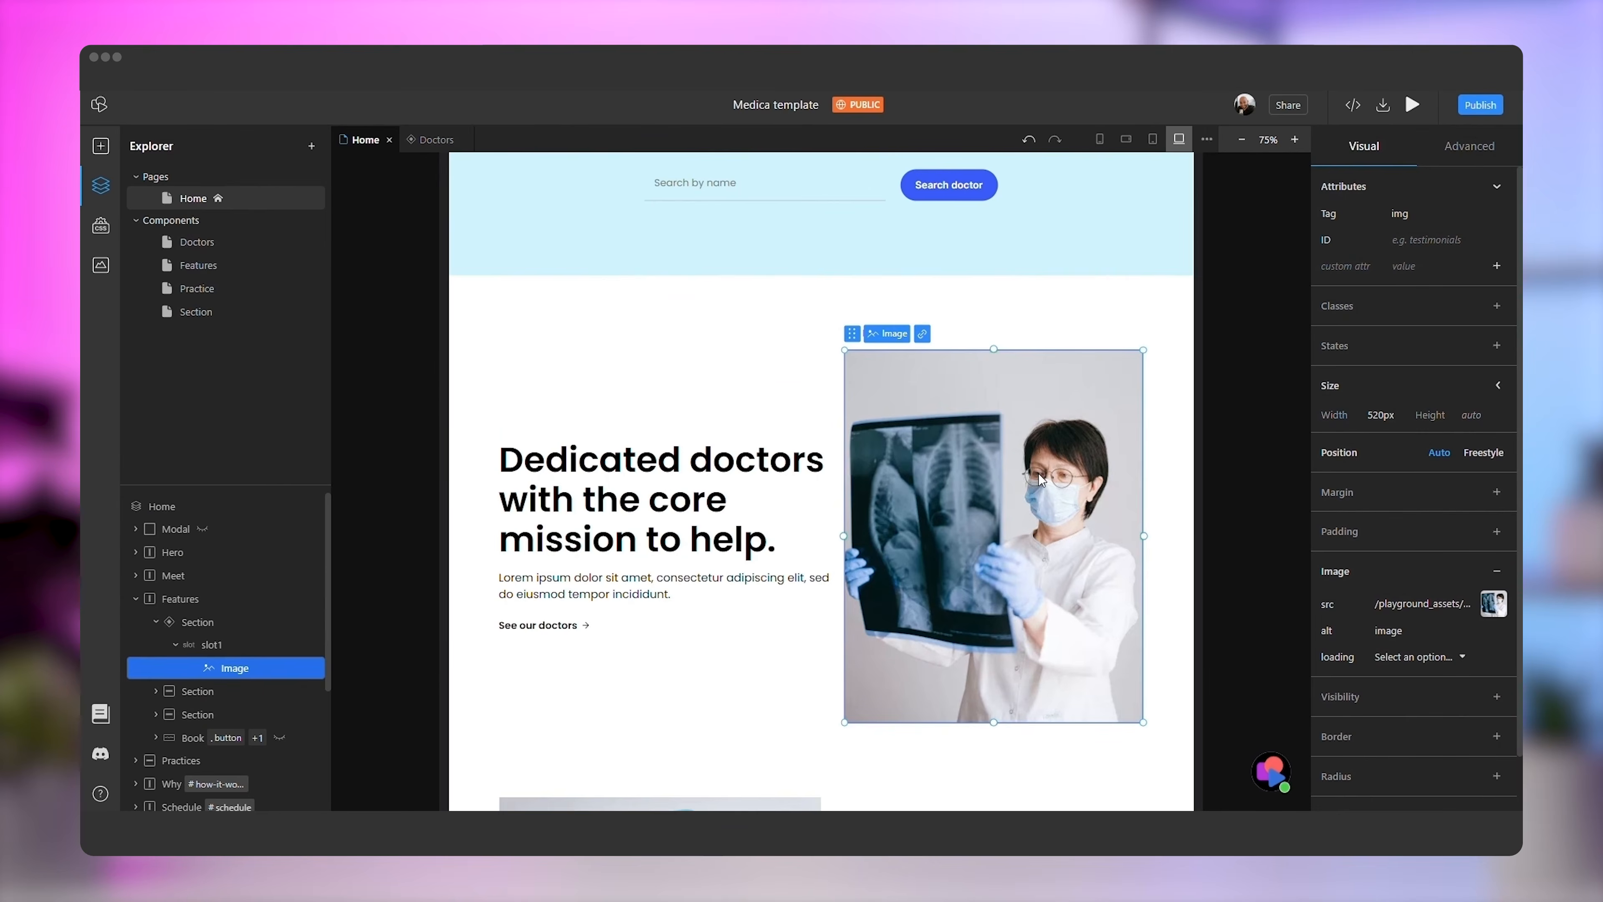
# Open the Doctors component of the Medica template and copy it
pyautogui.scroll(7, 1038, 472)
pyautogui.click(1474, 109)
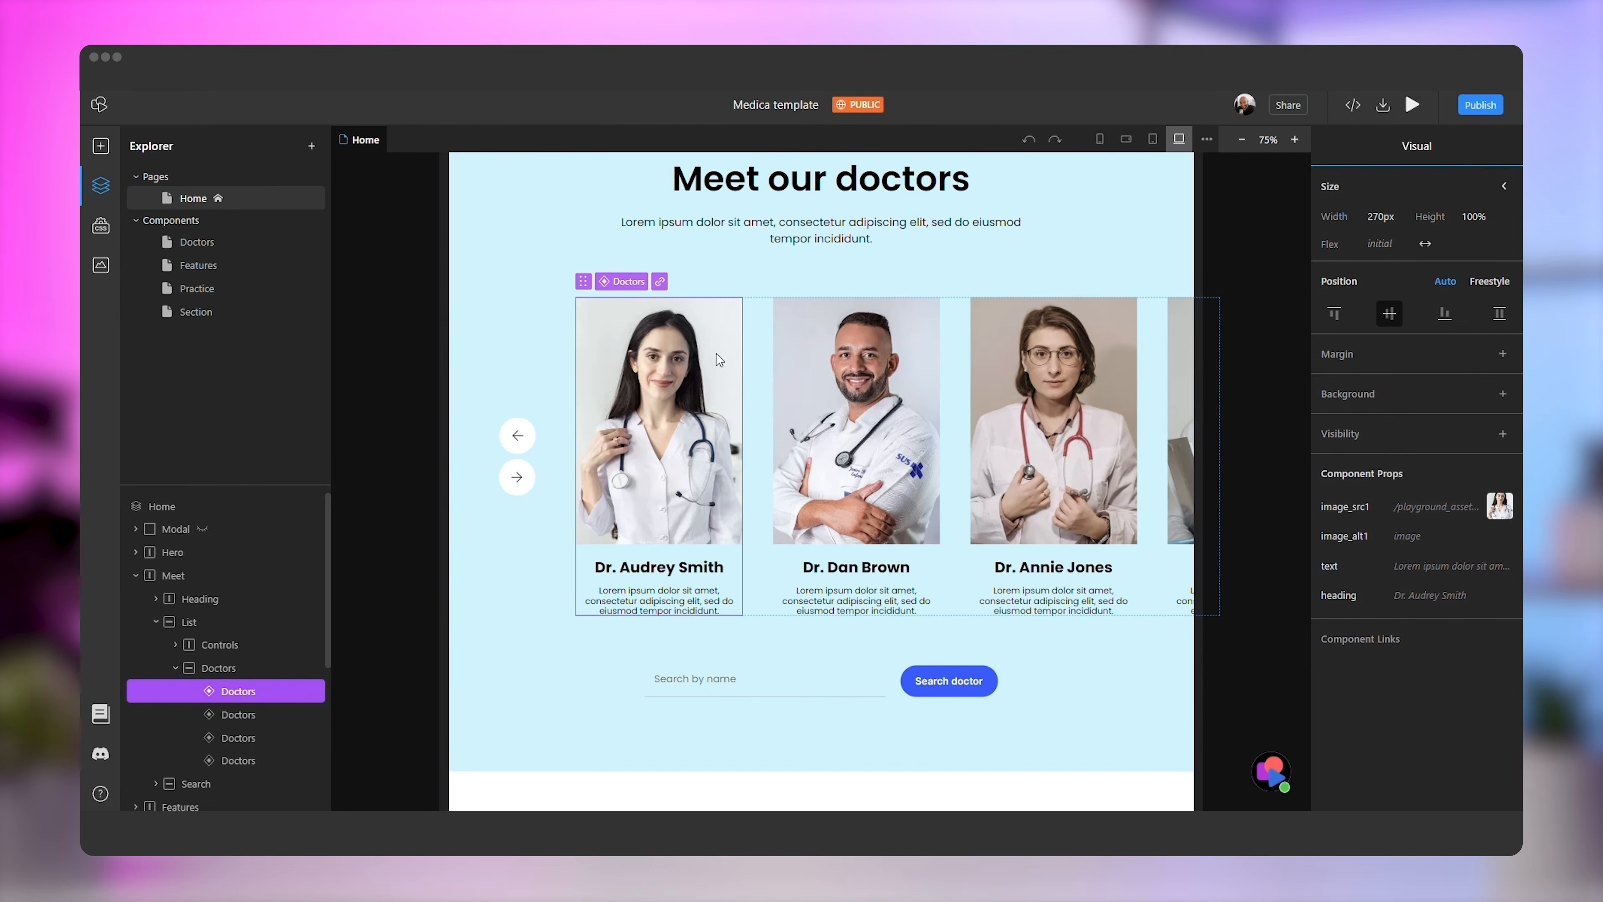
pyautogui.click(196, 243)
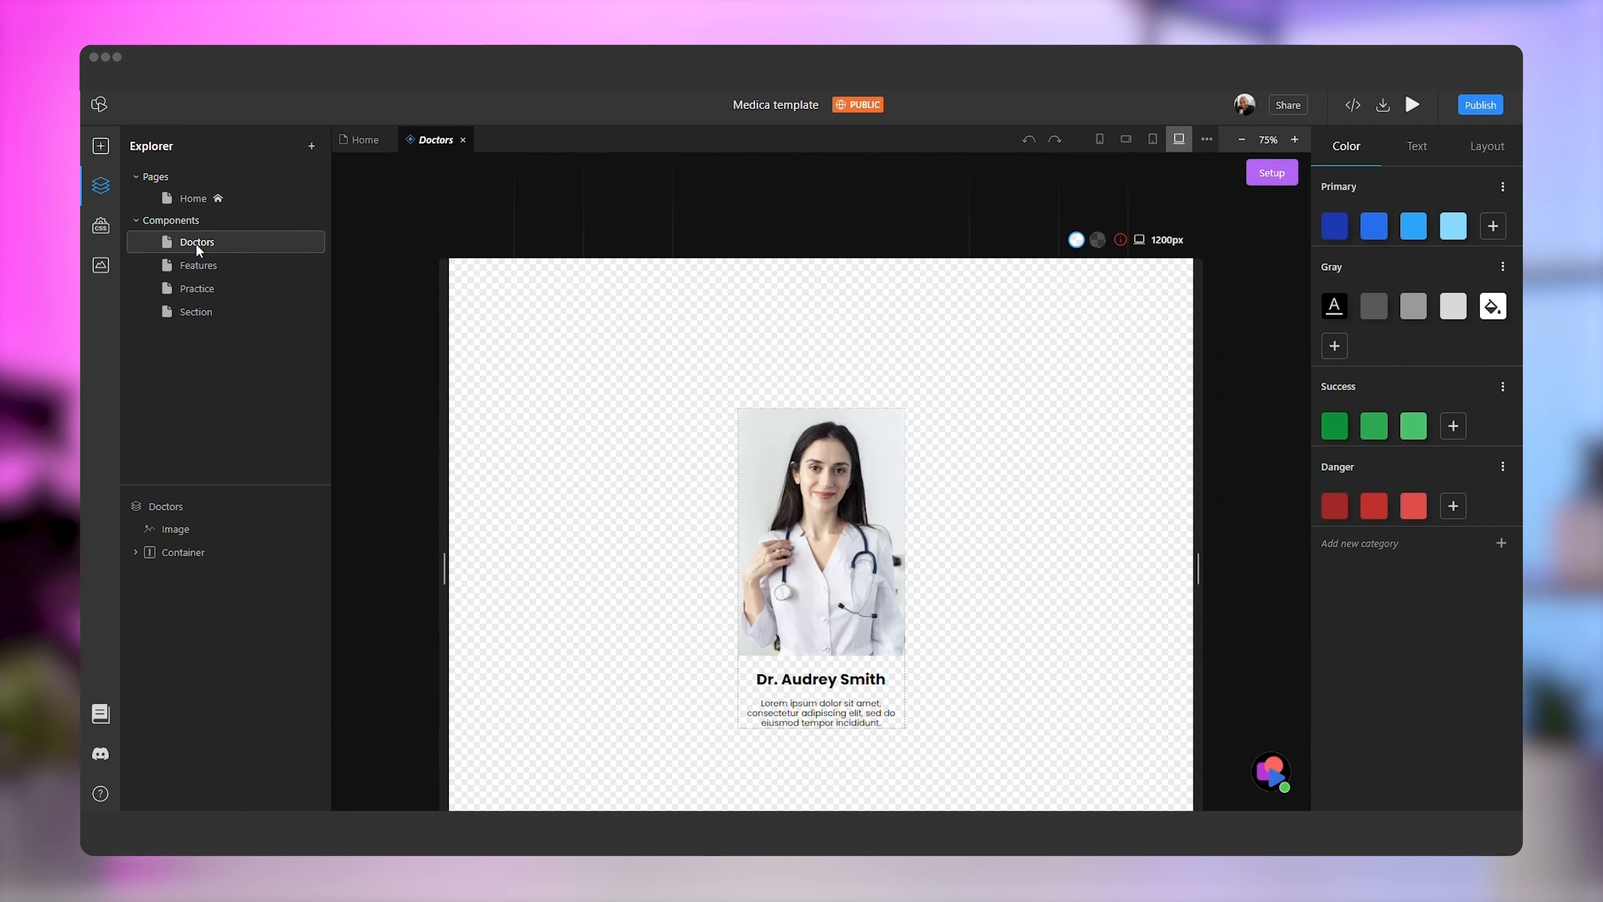
pyautogui.rightClick(222, 242)
pyautogui.click(259, 337)
# Return to the workspace dashboard and open the Helpa project
pyautogui.click(100, 106)
pyautogui.click(119, 142)
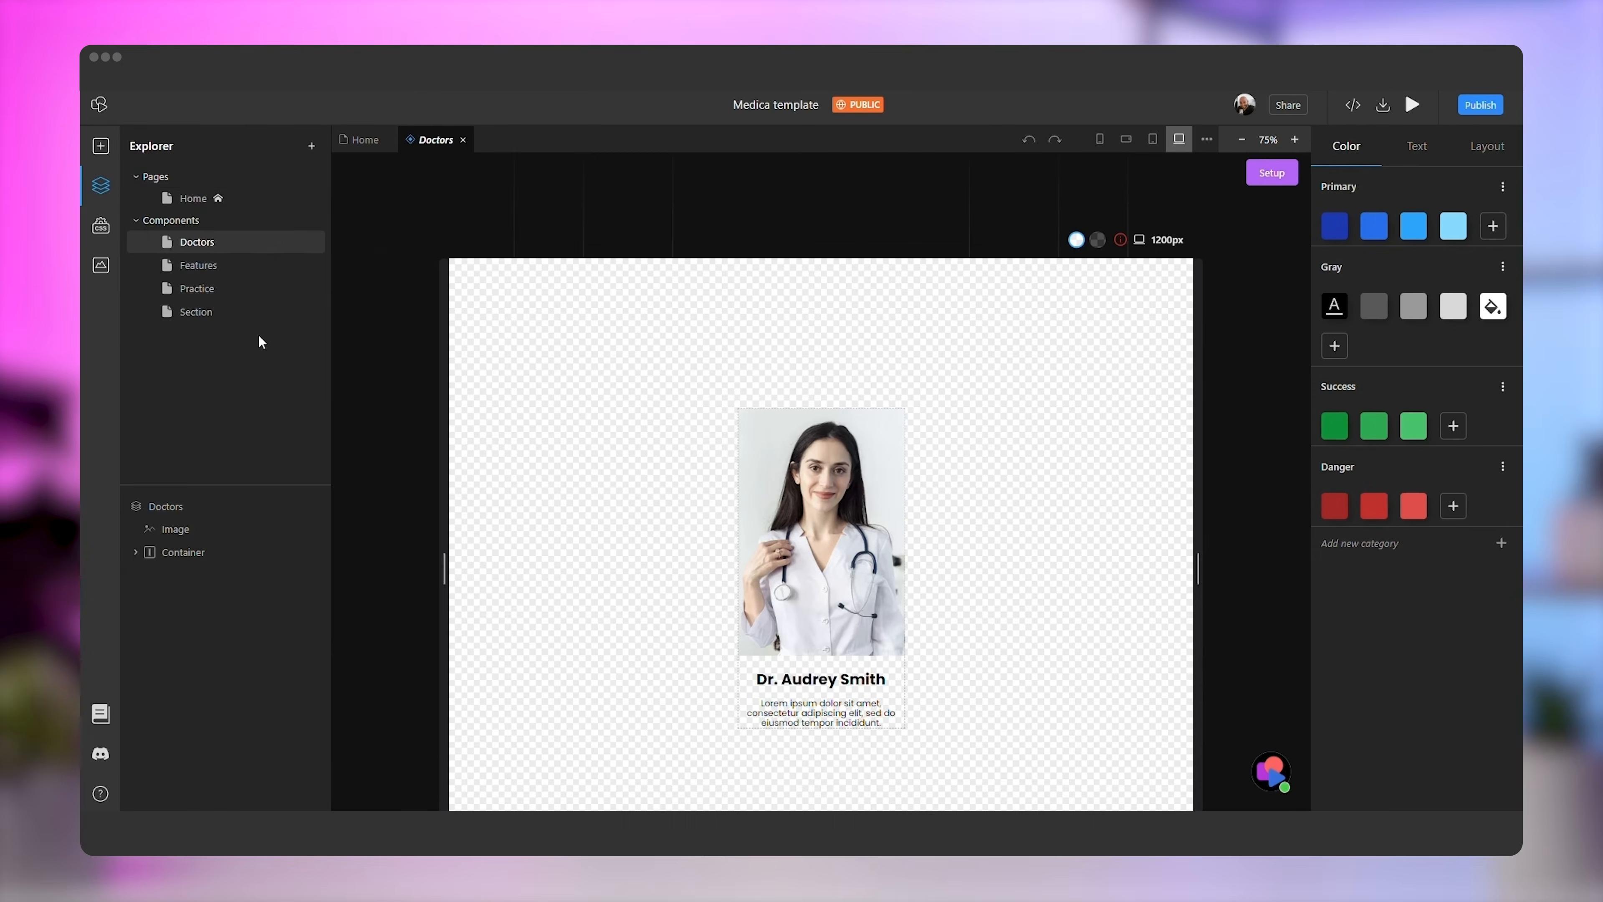
pyautogui.click(101, 106)
pyautogui.click(120, 141)
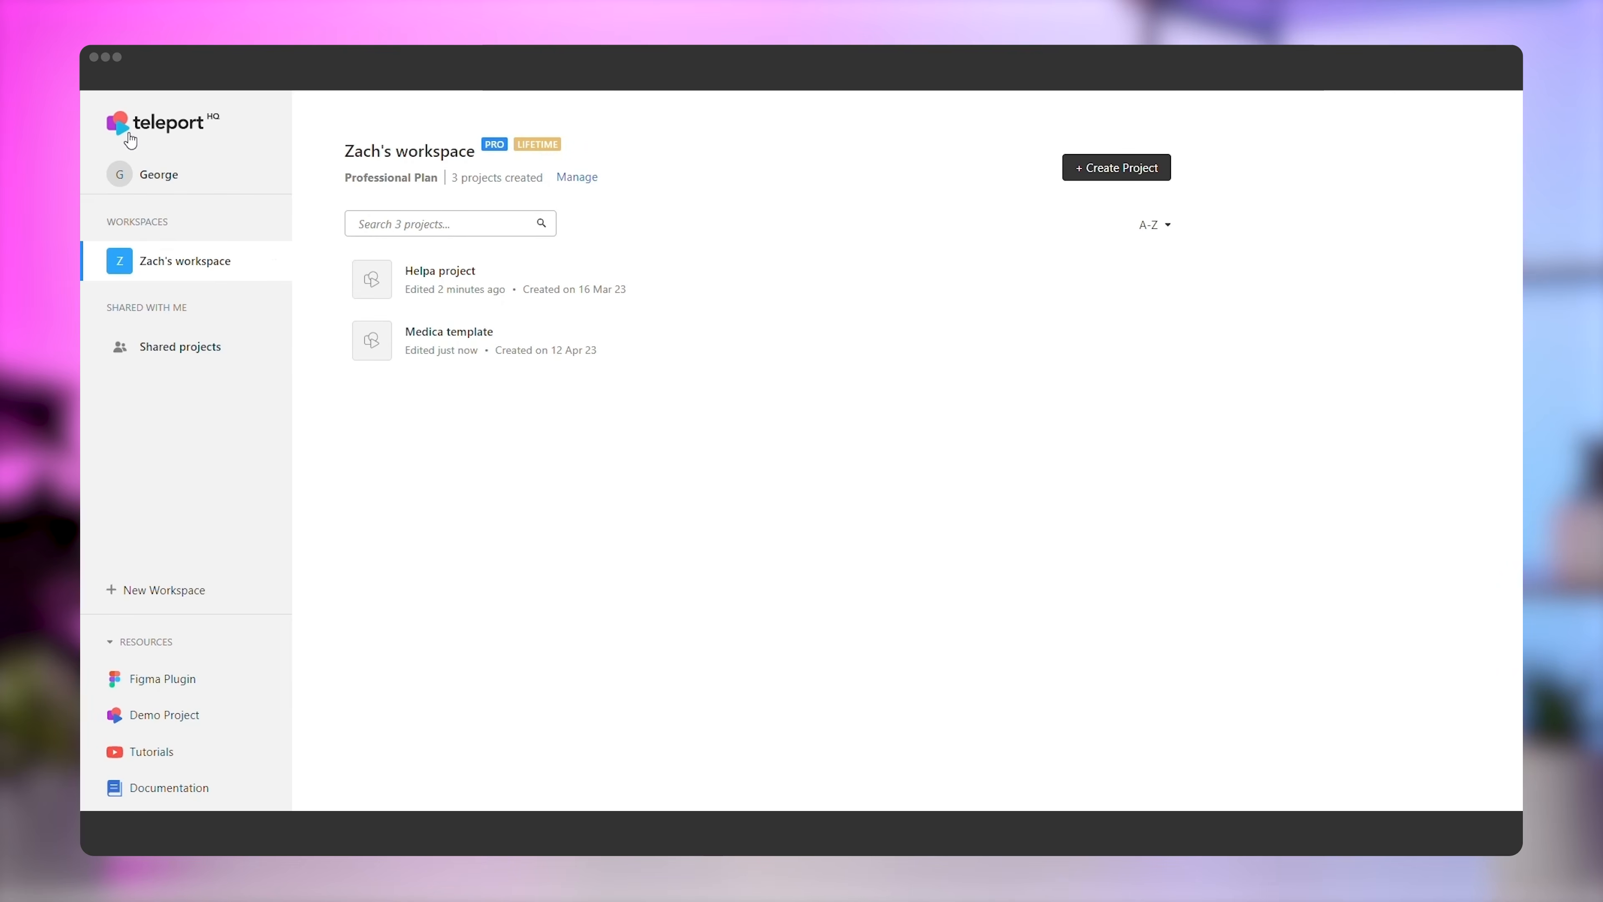
pyautogui.click(476, 288)
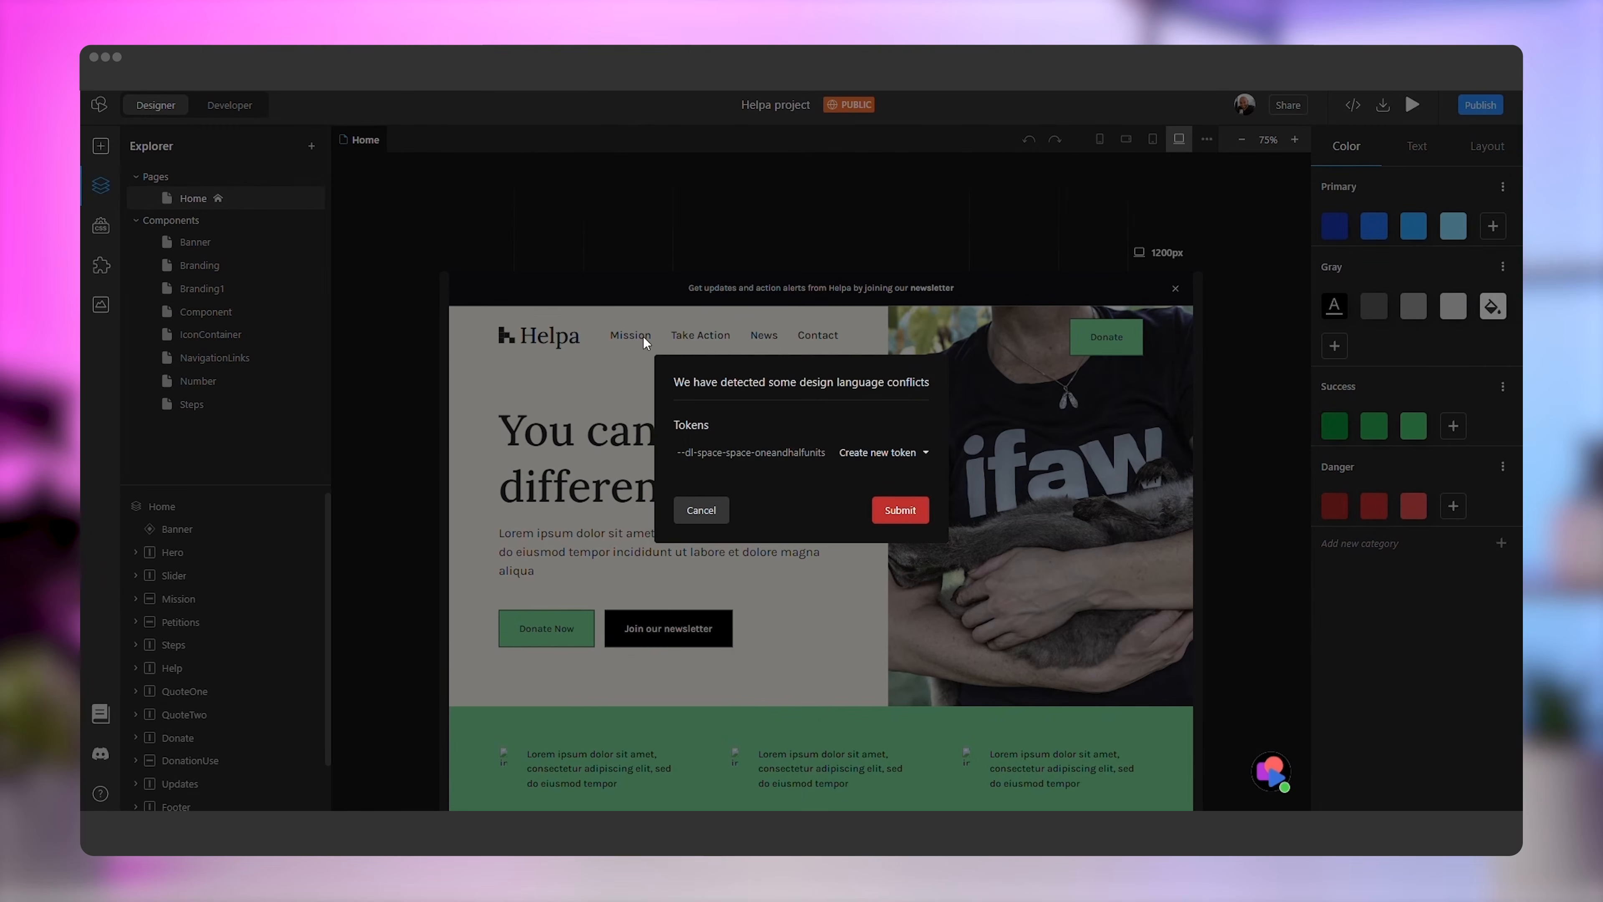
# Finish pasting the copied Doctors component with a new token for --dl-space-space-oneandhalfunits, and open the pasted component
pyautogui.click(900, 510)
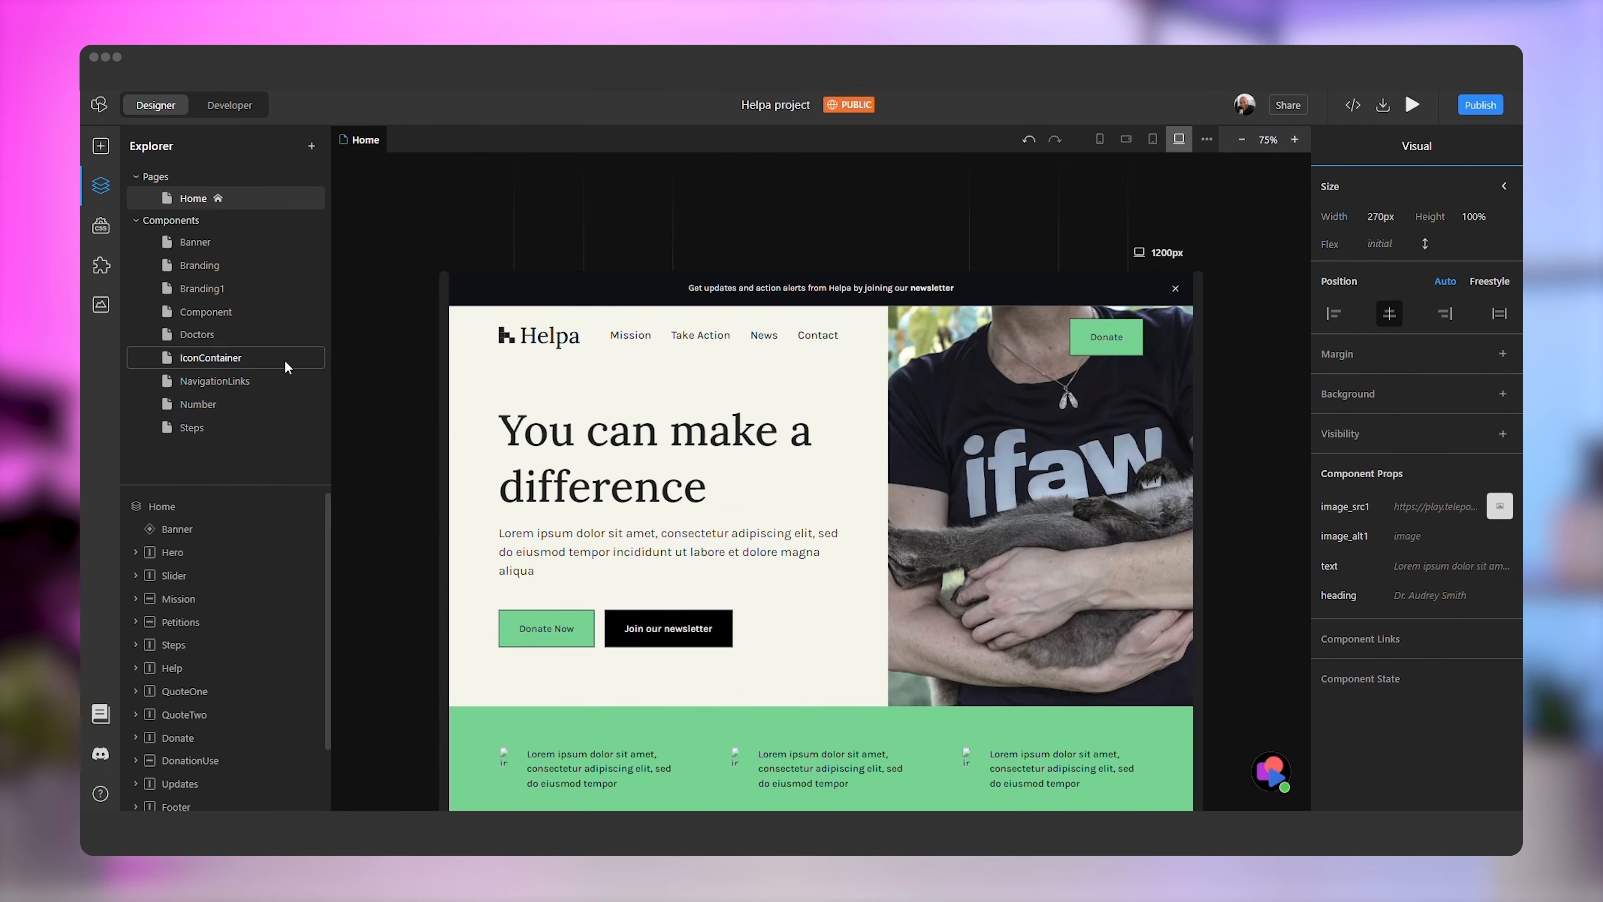
pyautogui.click(195, 334)
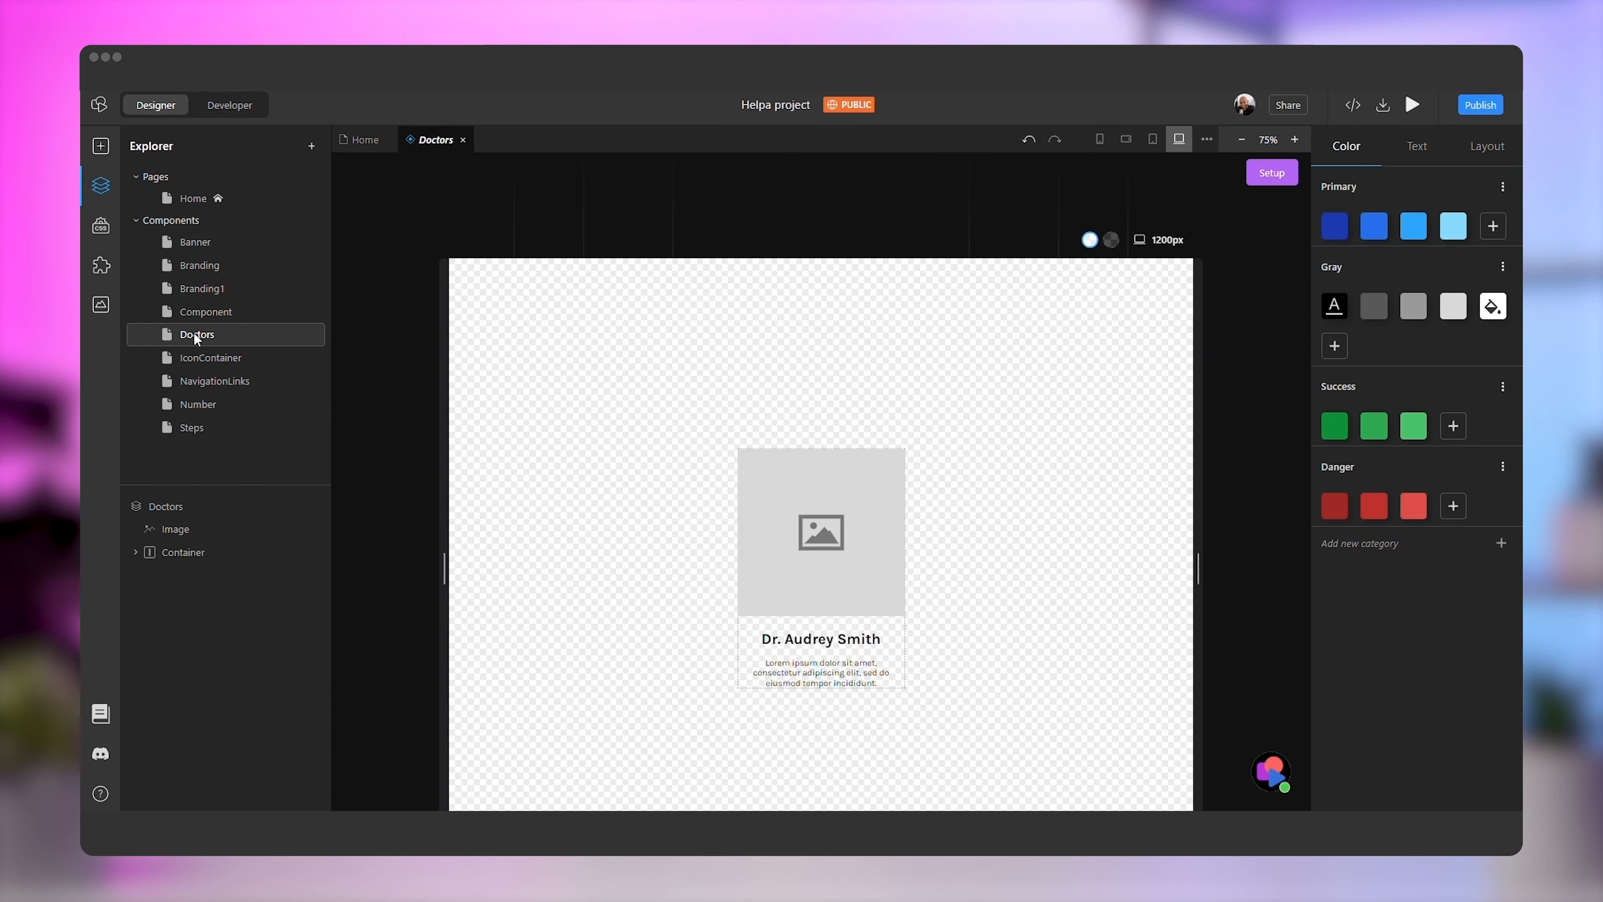
# Return to the Home page and delete the images beside the Mission section's text together with their container
pyautogui.click(371, 146)
pyautogui.scroll(-15, 1086, 484)
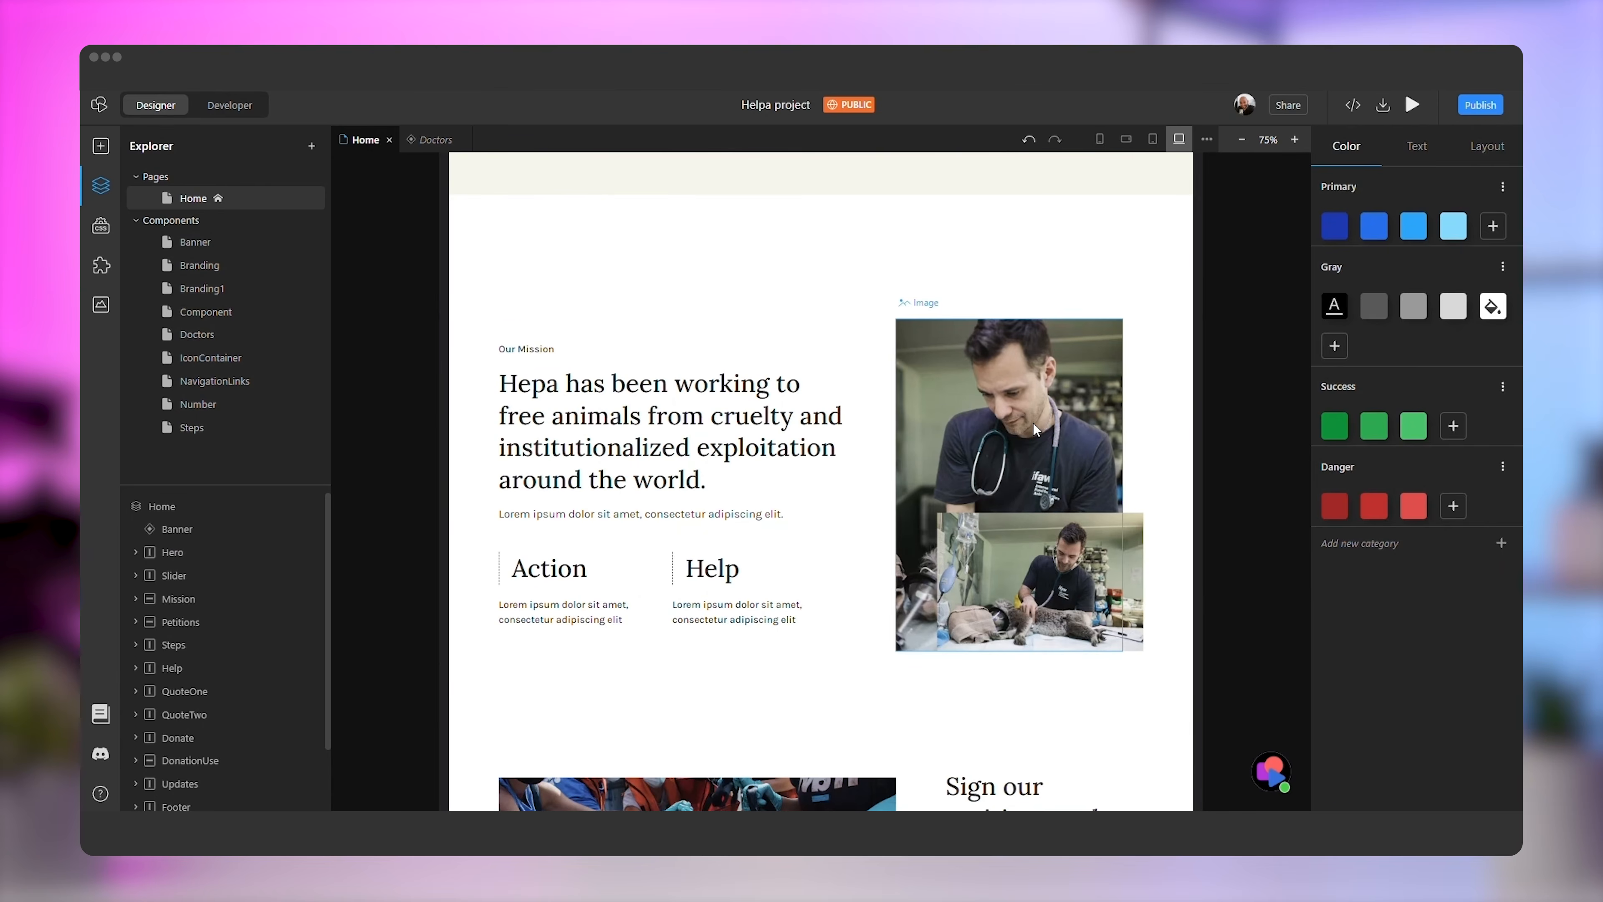
pyautogui.click(1033, 422)
pyautogui.press('Delete')
pyautogui.click(212, 642)
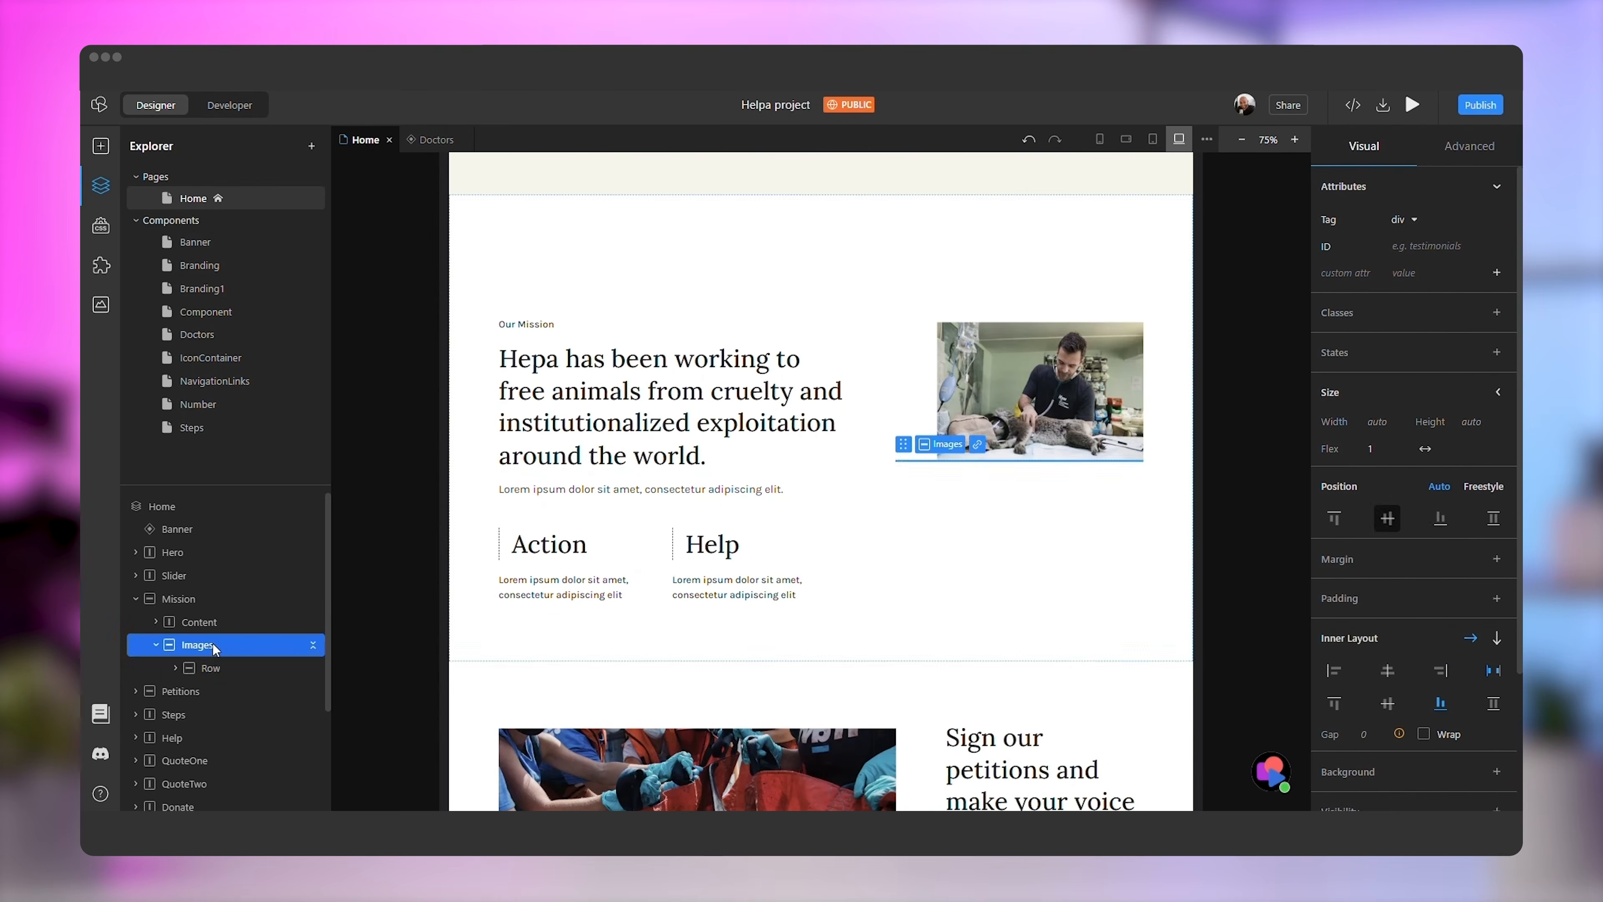
pyautogui.press('Delete')
# Add a Doctors component instance to the Mission section after its content and set its image_src1 to mission-1.png
pyautogui.moveTo(197, 334); pyautogui.dragTo(212, 599)
pyautogui.click(1442, 507)
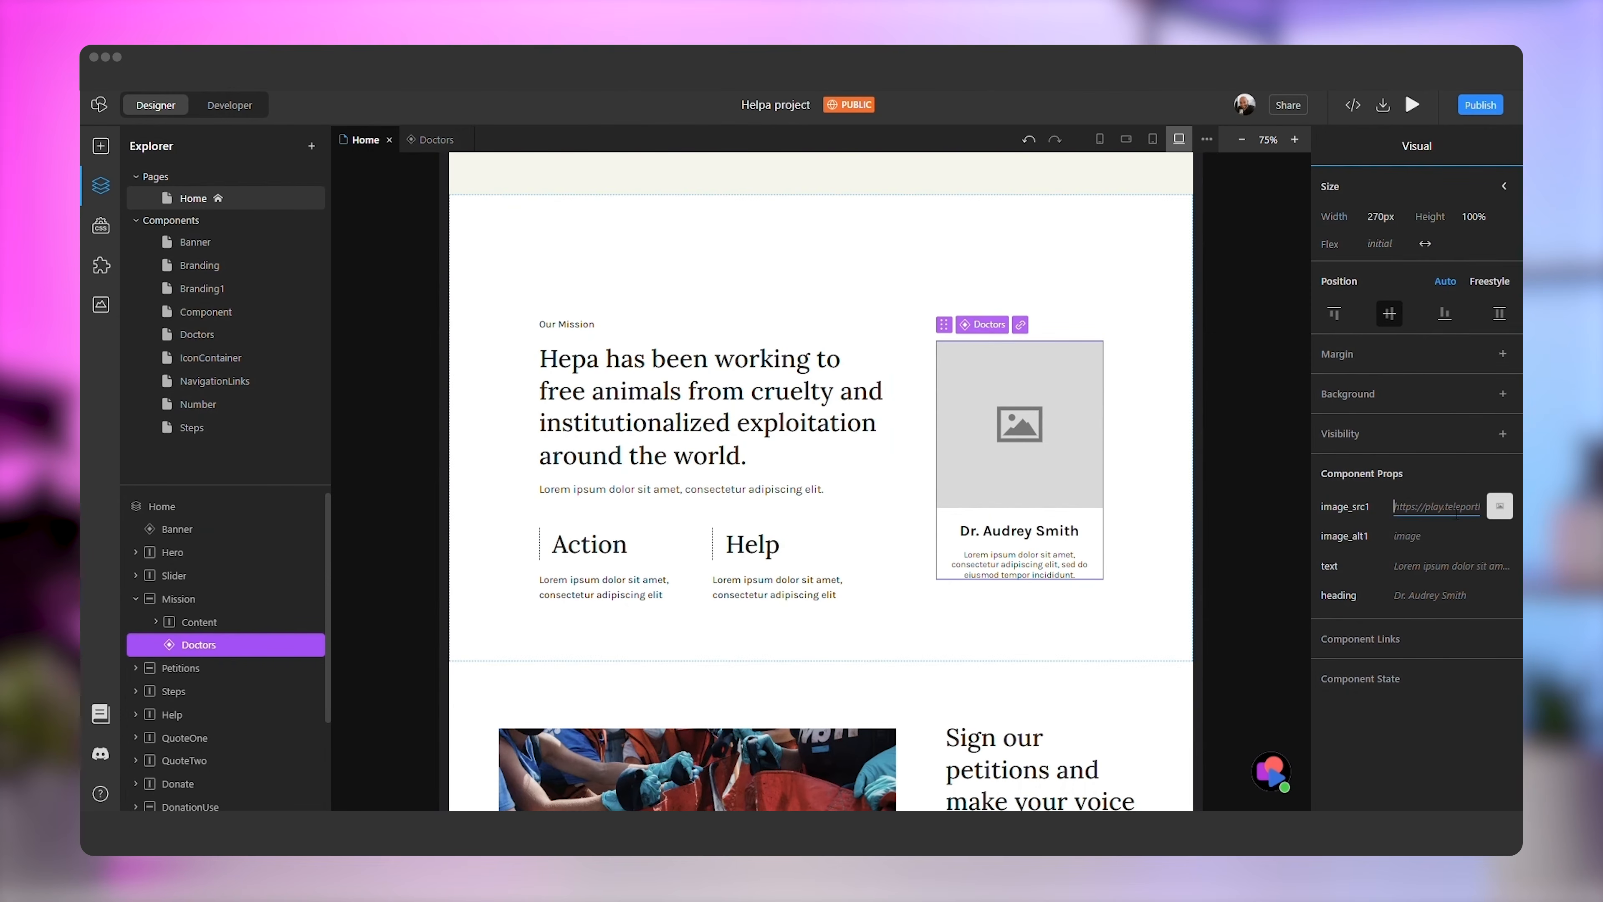
pyautogui.click(101, 305)
pyautogui.click(270, 606)
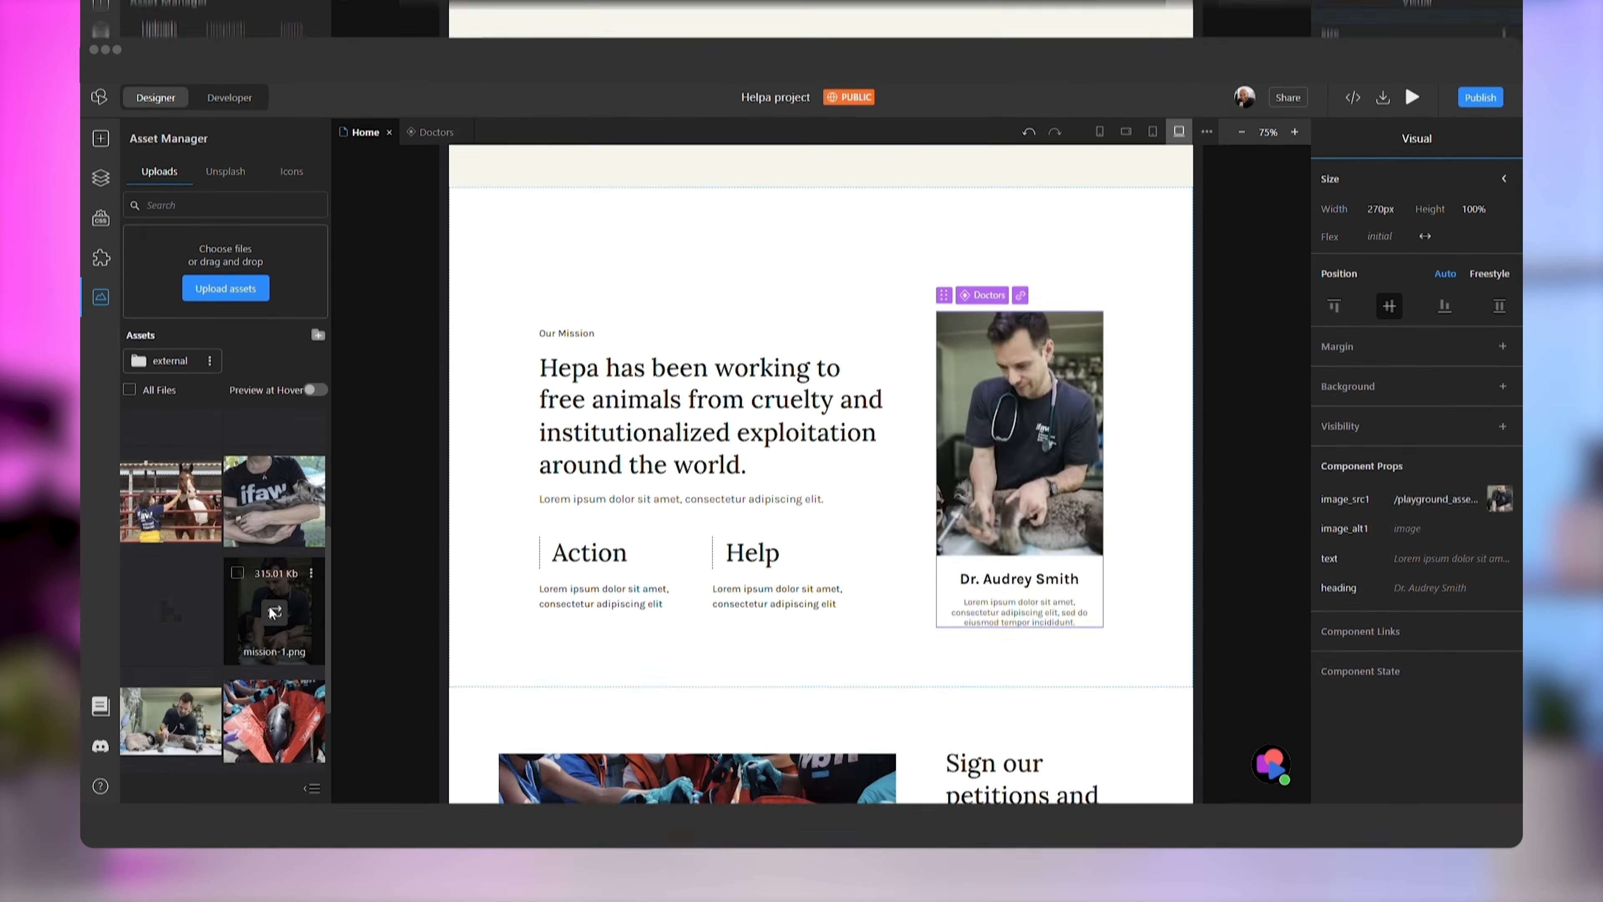